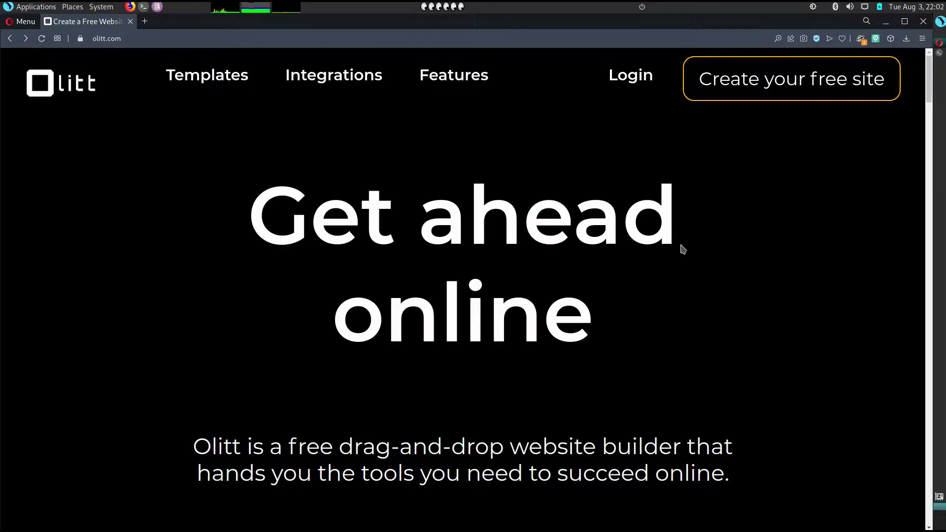
Step: Look through the Olitt homepage, covering the introduction, pre-made website designs and integrations
scroll(654, 293, "down", 4)
scroll(654, 307, "up", 4)
scroll(655, 312, "down", 7)
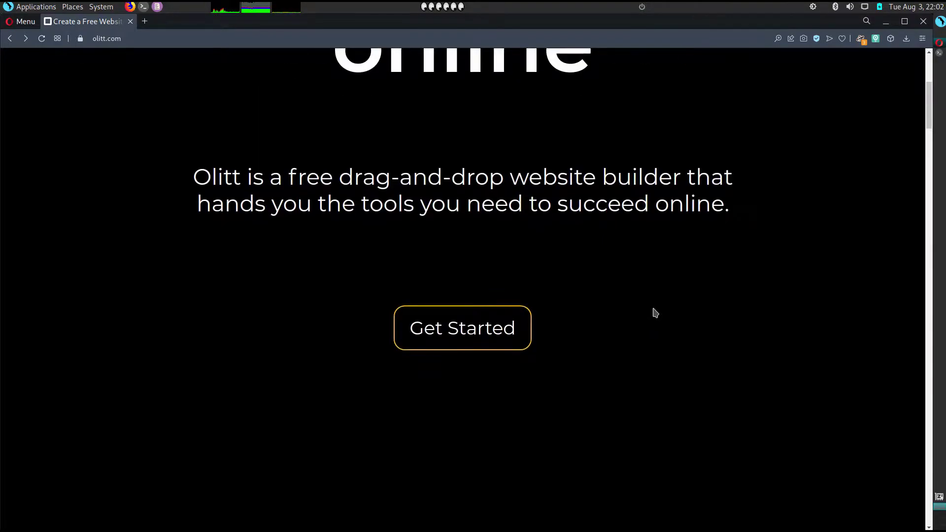
scroll(655, 312, "down", 5)
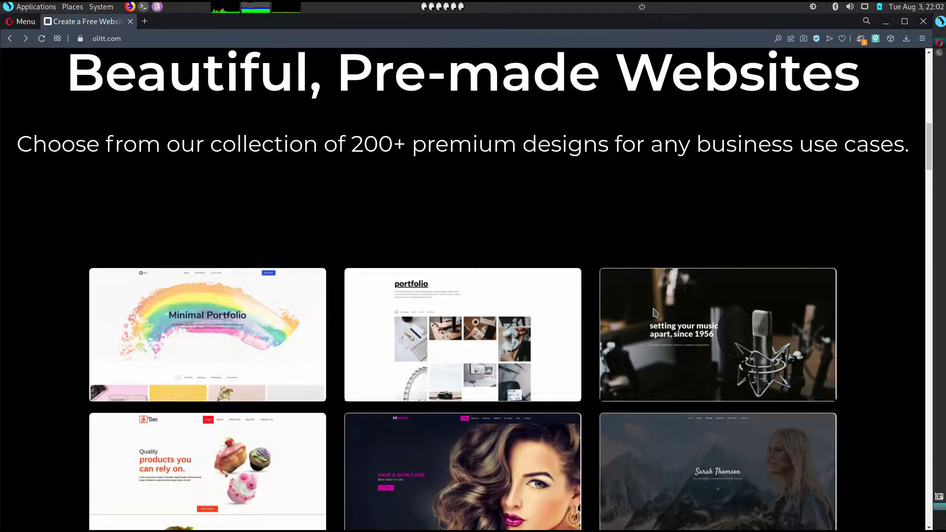
scroll(544, 191, "down", 10)
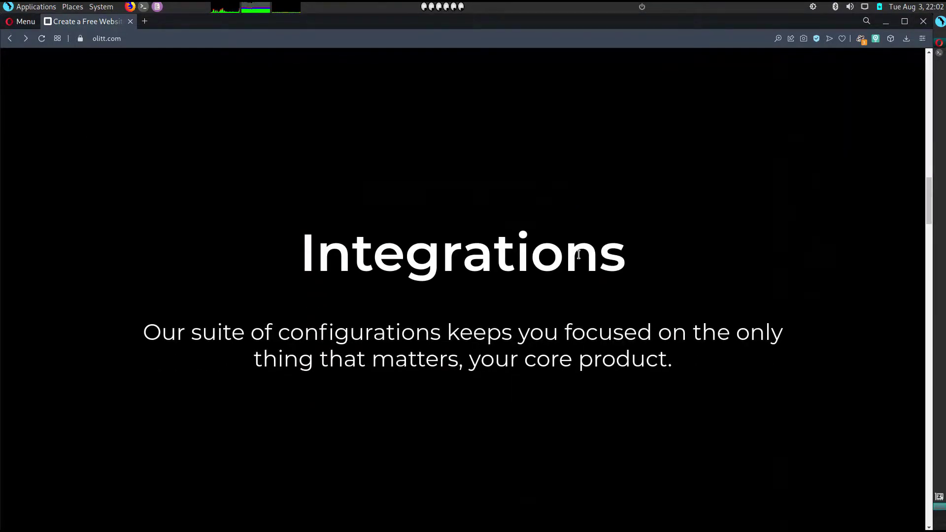
double_click(579, 255)
scroll(578, 255, "down", 3)
left_click(577, 258)
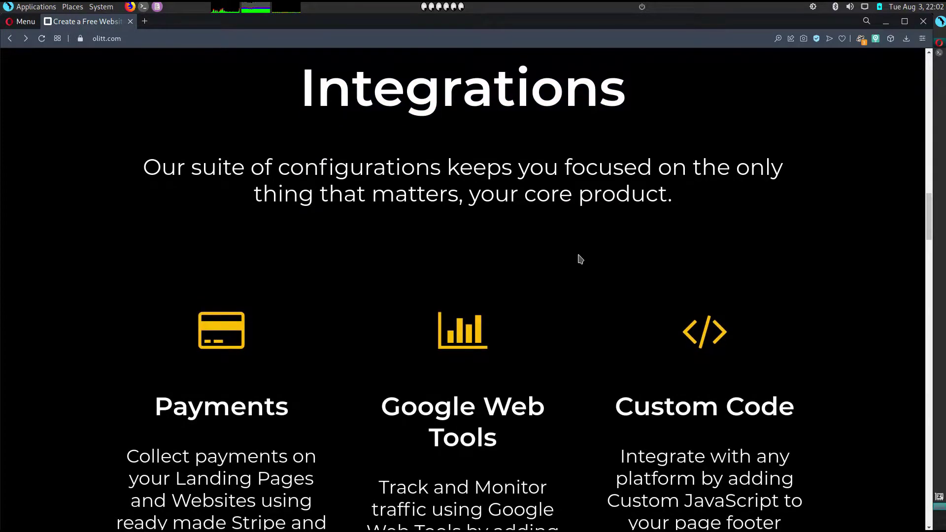
scroll(578, 258, "down", 6)
scroll(578, 258, "down", 3)
scroll(580, 258, "down", 4)
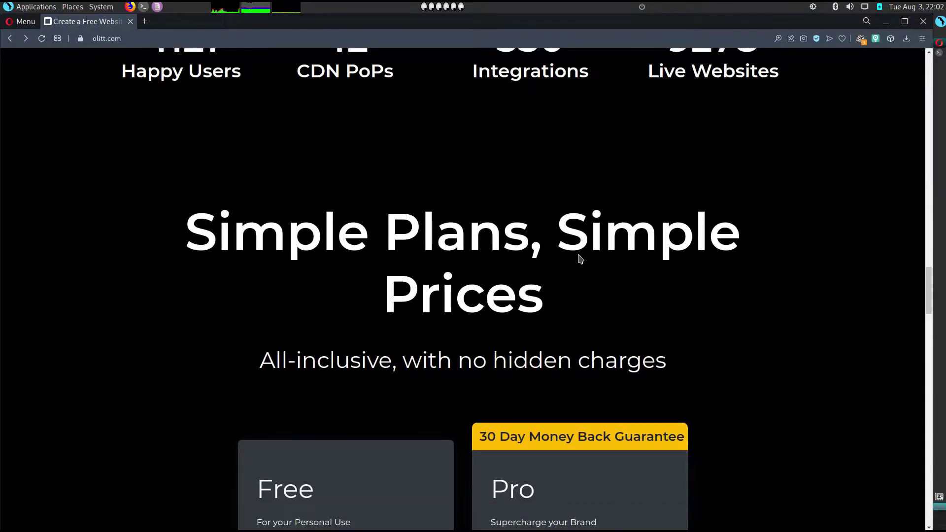
Step: Examine the Free and Pro pricing plans and the start of the Features section
scroll(631, 248, "down", 8)
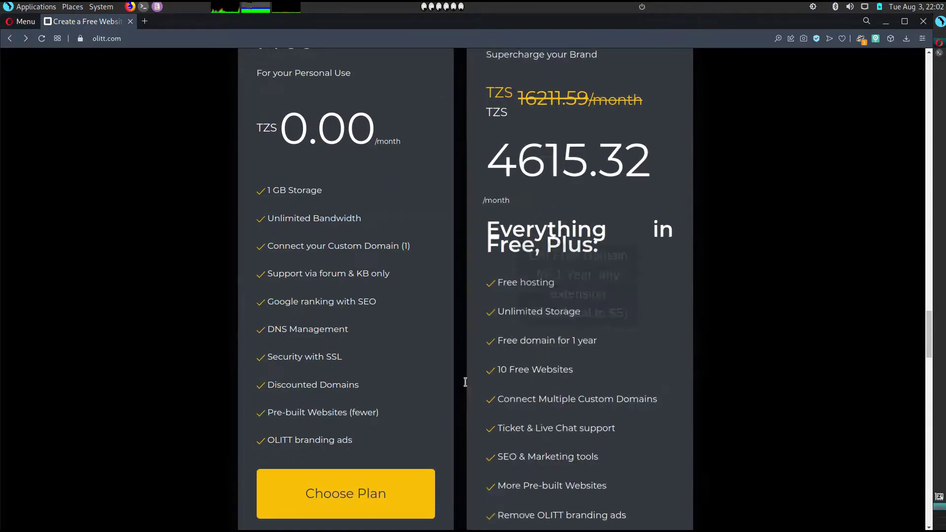
scroll(737, 389, "down", 3)
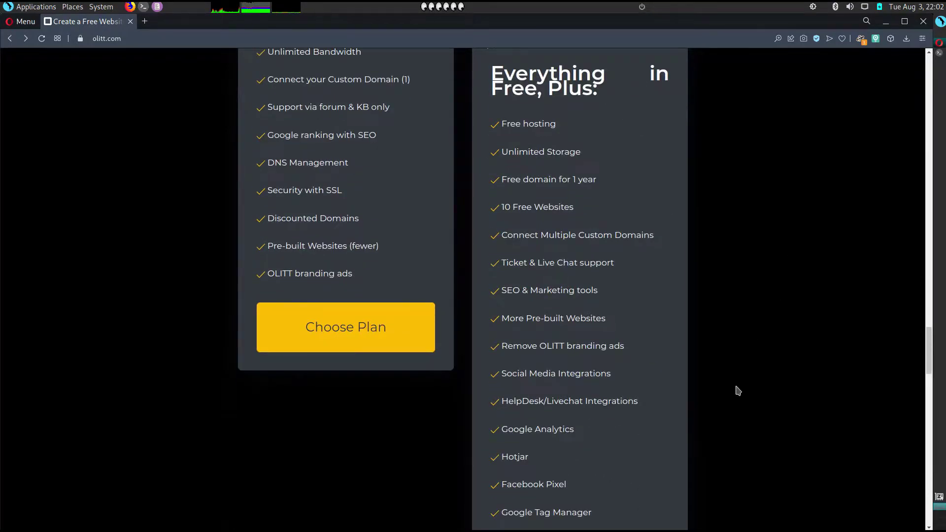
scroll(730, 380, "down", 4)
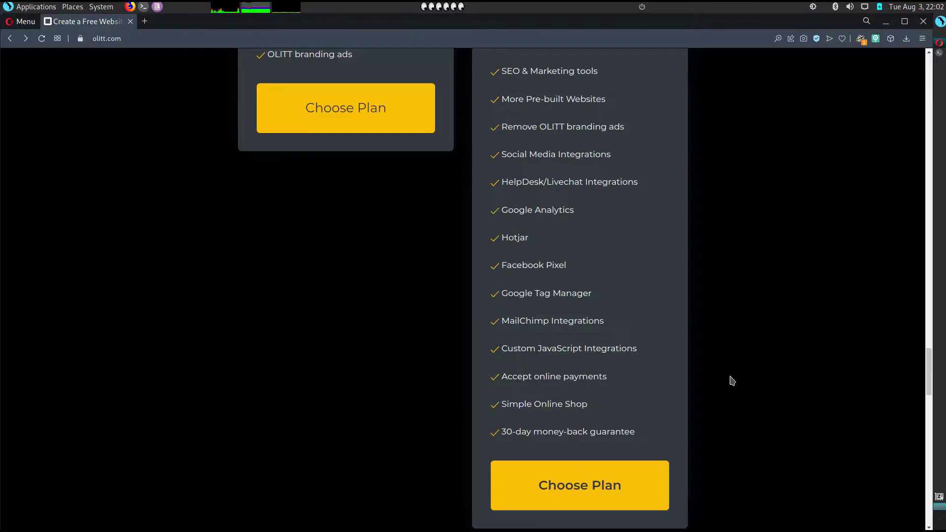
scroll(732, 380, "down", 14)
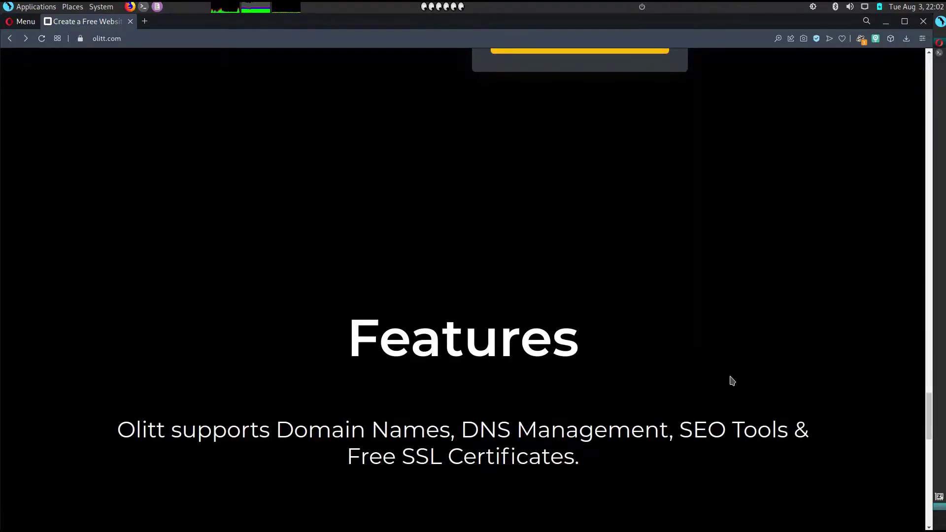
Step: Log in to the Olitt account and start creating a new website
scroll(712, 195, "up", 20)
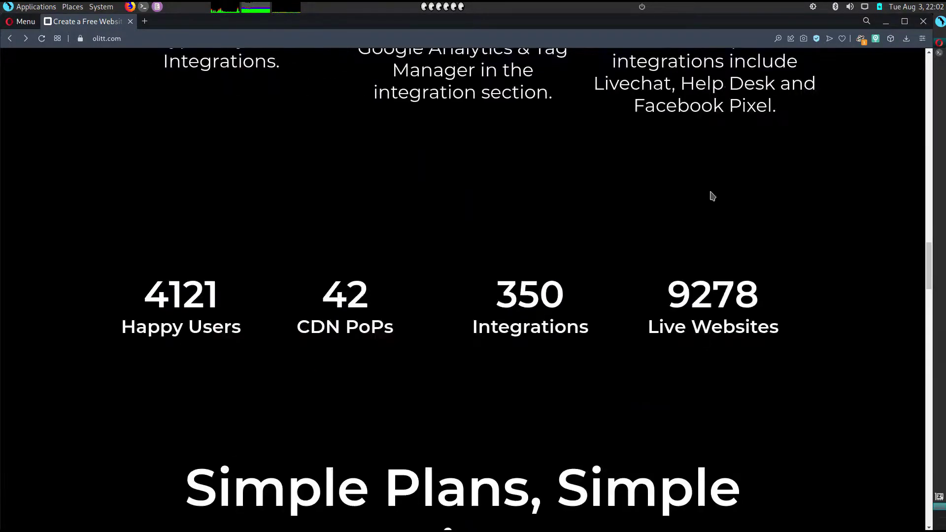
scroll(712, 199, "up", 10)
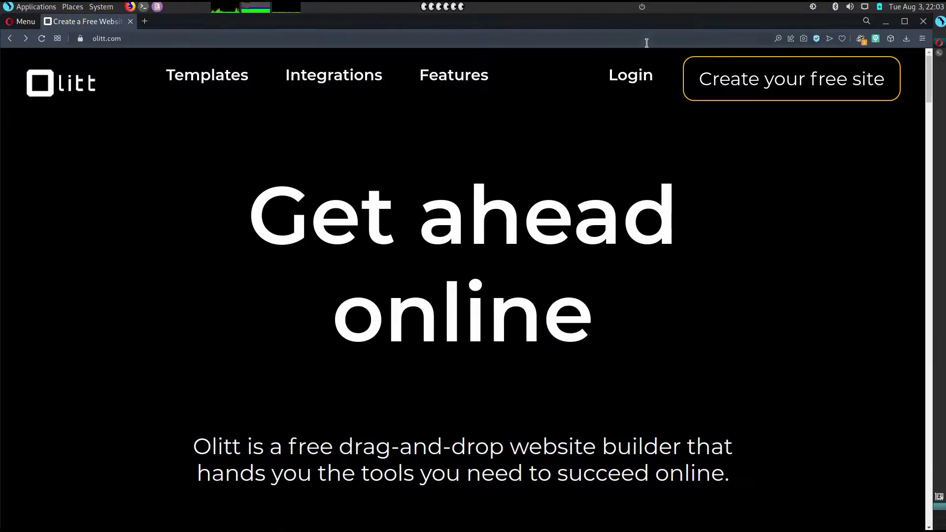
left_click(634, 76)
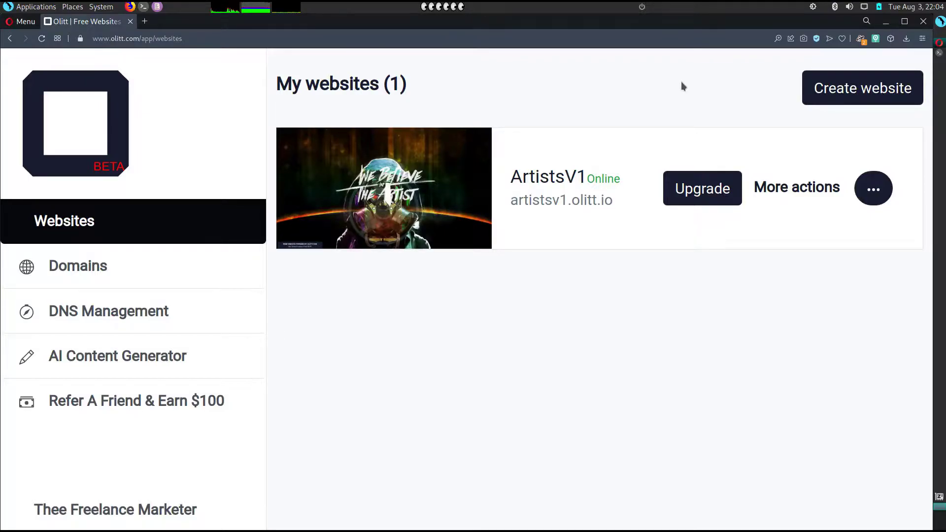
left_click(826, 102)
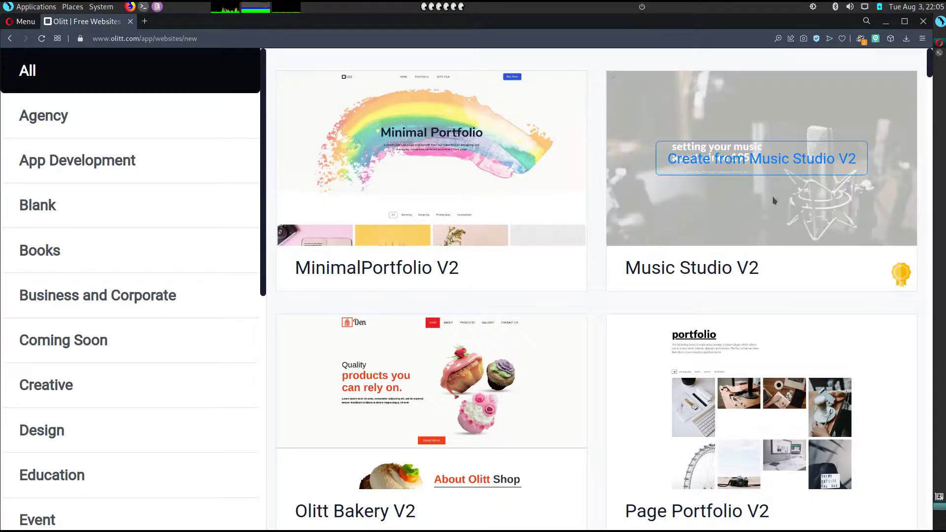
Step: Try to create a website from the Music Studio V2 template, and decline the Pro upgrade
left_click(747, 168)
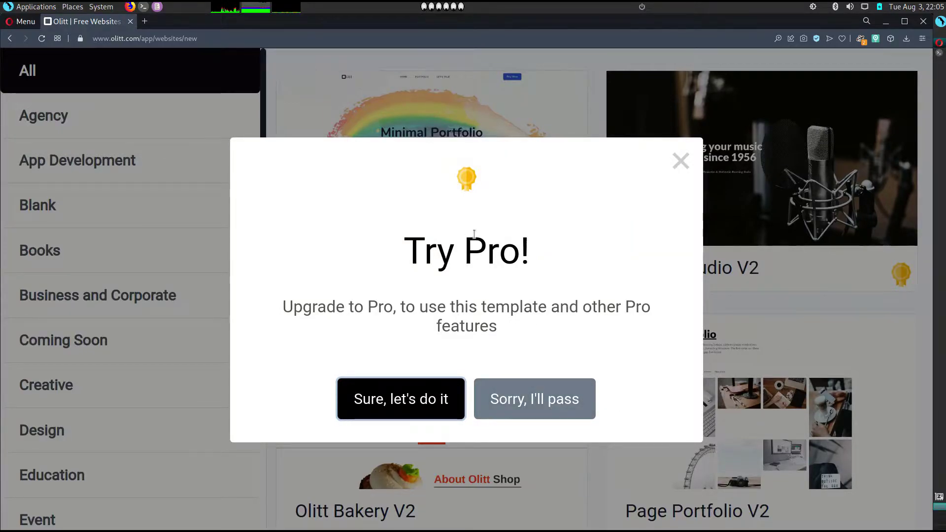
double_click(433, 300)
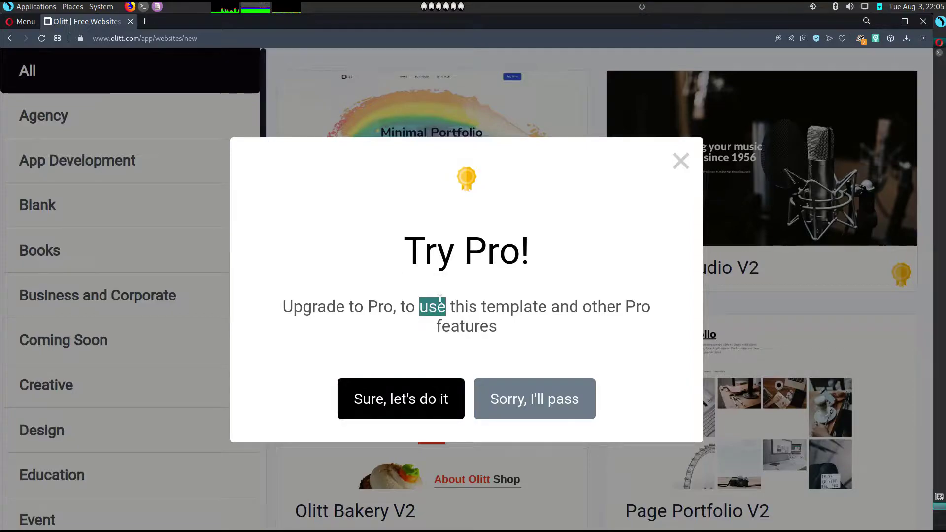
left_click(536, 322)
left_click(548, 407)
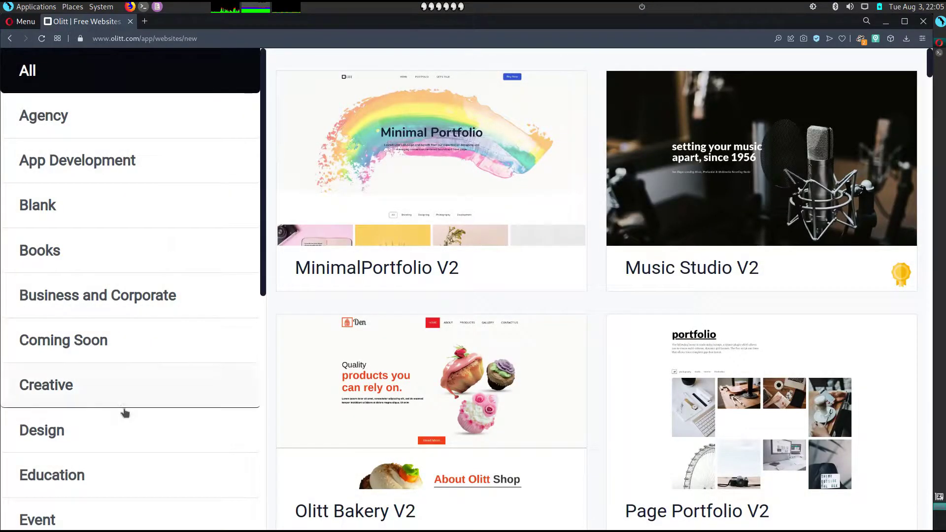
Step: Filter the website templates by the Creative category and look through the designs
scroll(118, 424, "down", 9)
scroll(118, 426, "up", 9)
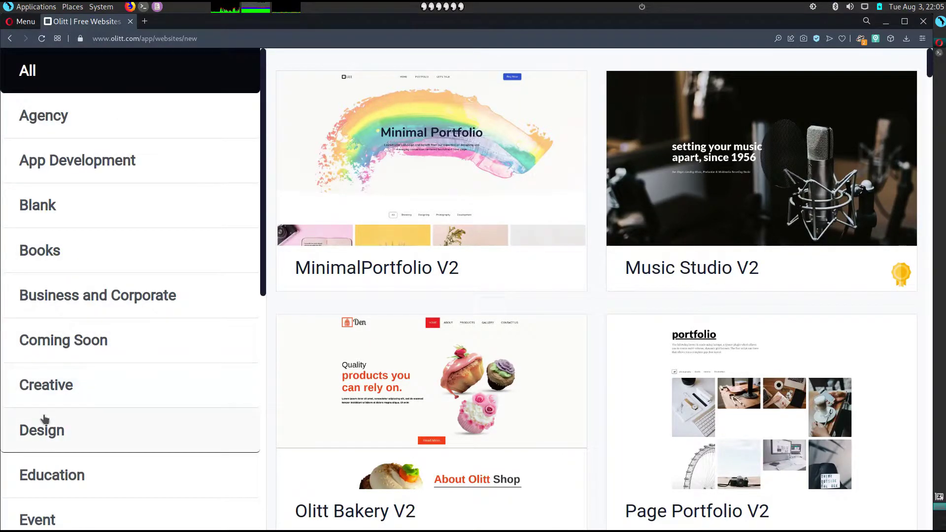
left_click(45, 384)
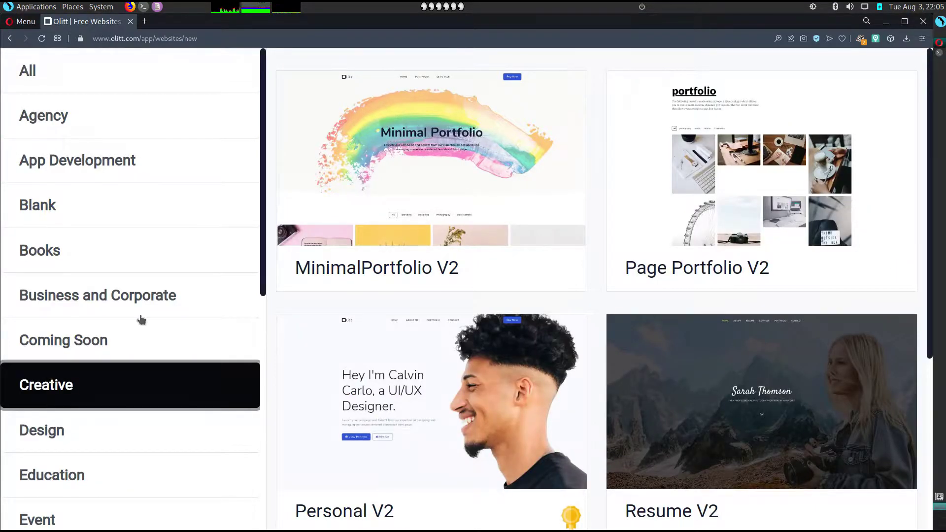
scroll(621, 329, "down", 4)
scroll(621, 329, "down", 2)
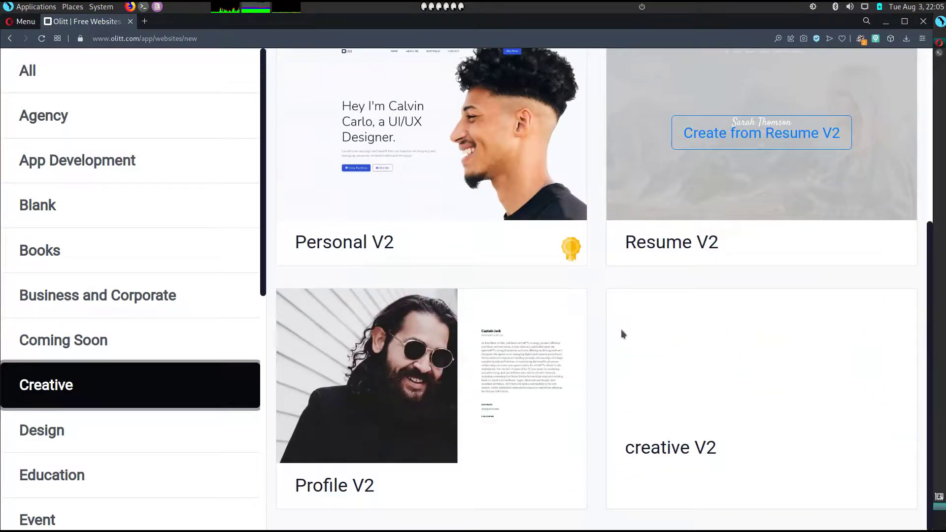
scroll(574, 385, "up", 4)
scroll(574, 384, "up", 2)
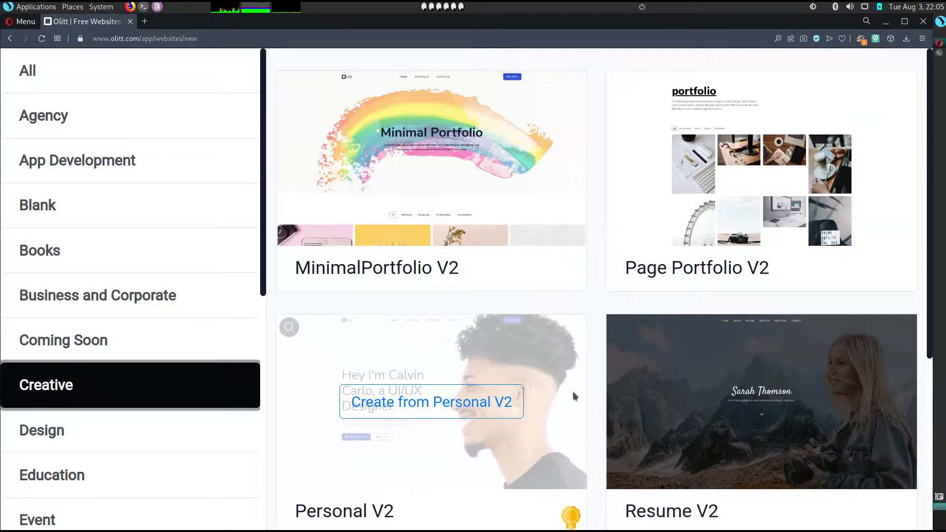
Step: Create a website from the Resume V2 template and close the website-online dialog
left_click(558, 303)
scroll(607, 380, "down", 5)
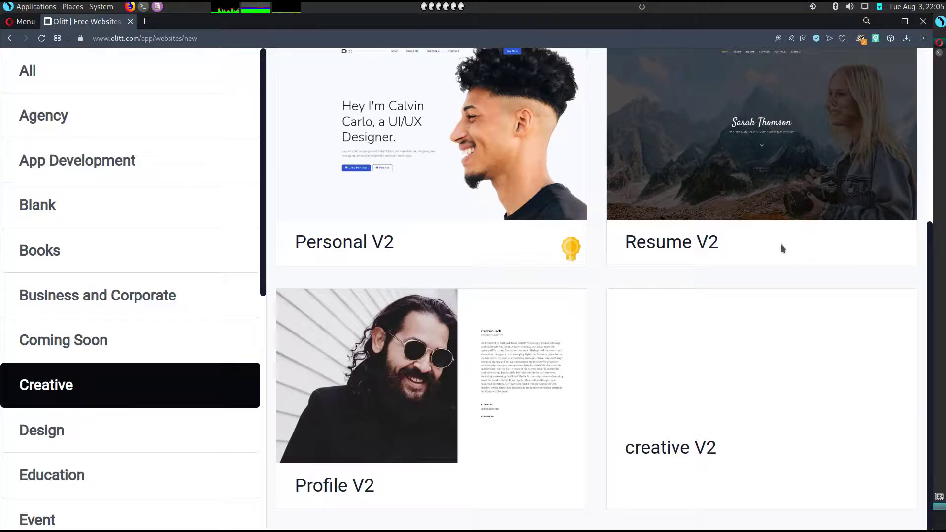
scroll(774, 246, "up", 2)
mouse_move(783, 248)
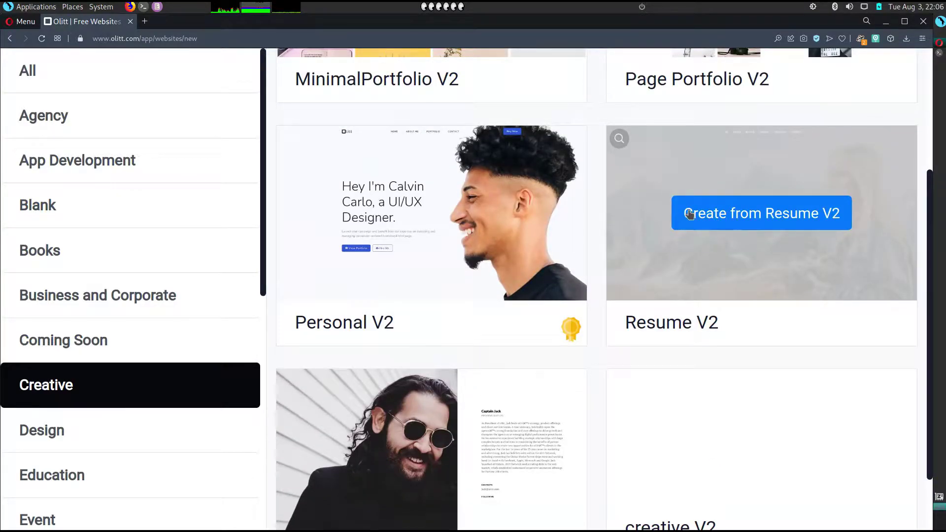
left_click(775, 219)
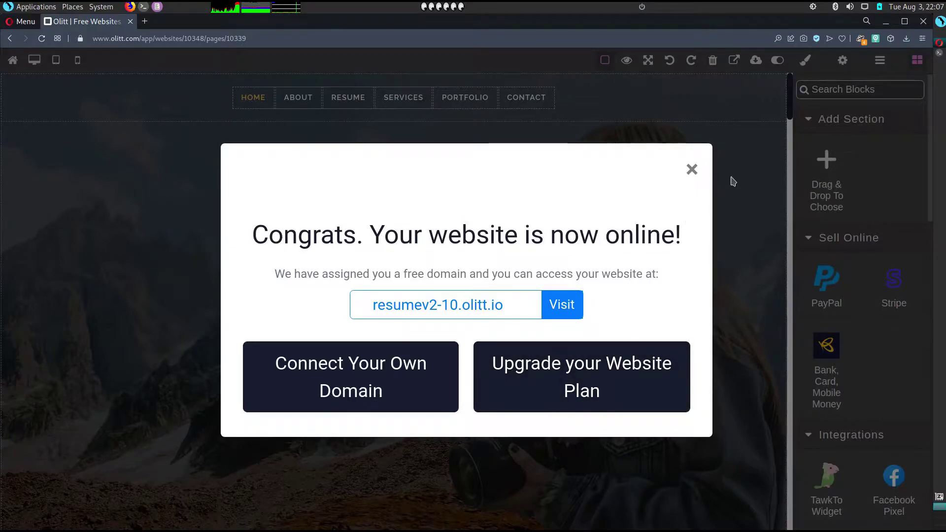
left_click(693, 170)
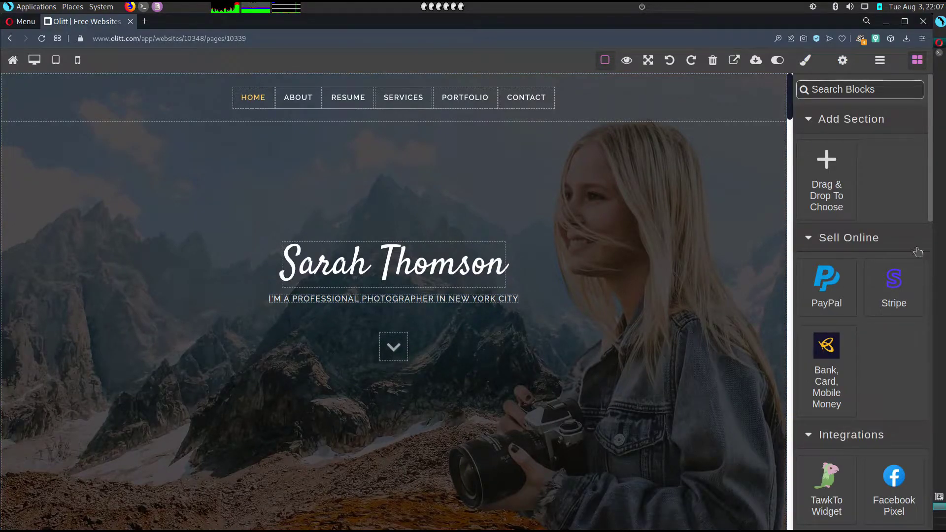
Step: Look over the editor's block library and collapse the Sell Online and Integrations block groups
scroll(795, 459, "down", 5)
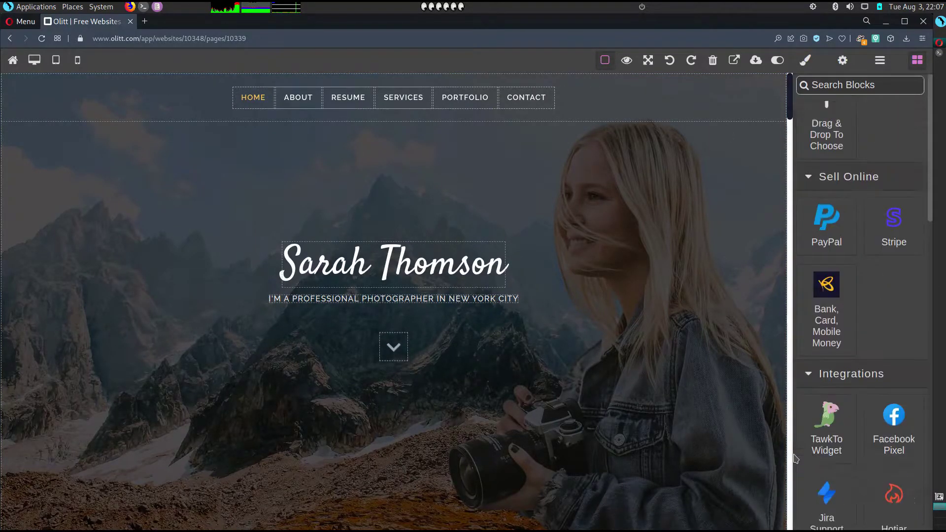
scroll(794, 459, "up", 5)
scroll(860, 338, "down", 4)
scroll(868, 332, "up", 4)
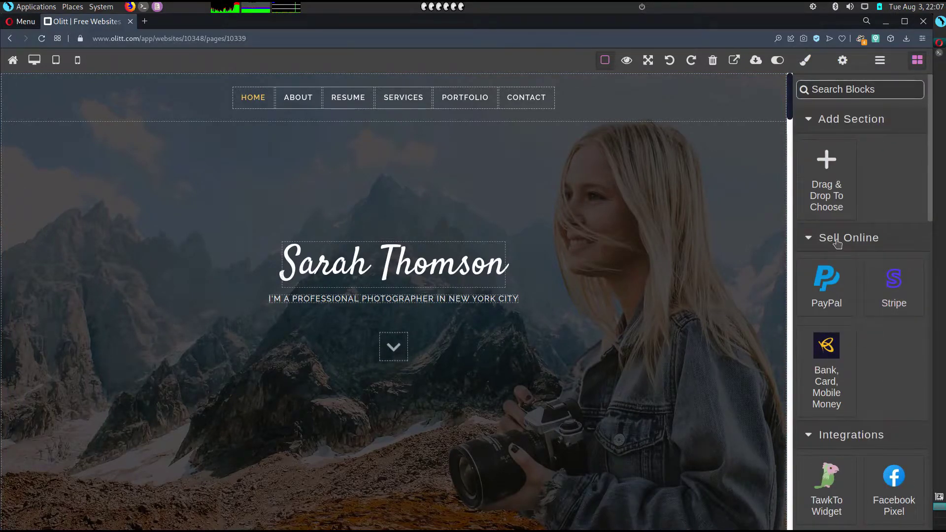
left_click(835, 239)
left_click(818, 266)
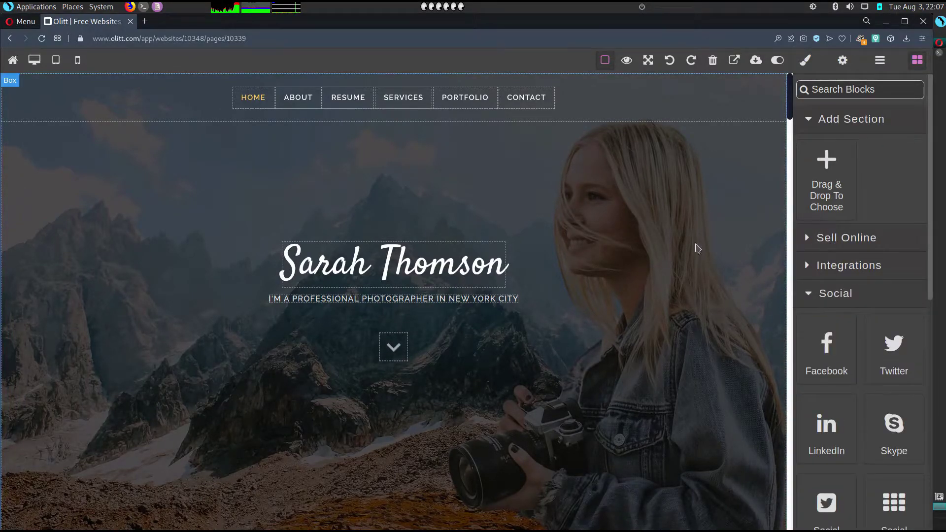
Step: Look through the About Me and My Resume sections of the page in the editor
scroll(731, 344, "down", 5)
scroll(731, 343, "up", 5)
scroll(731, 342, "down", 6)
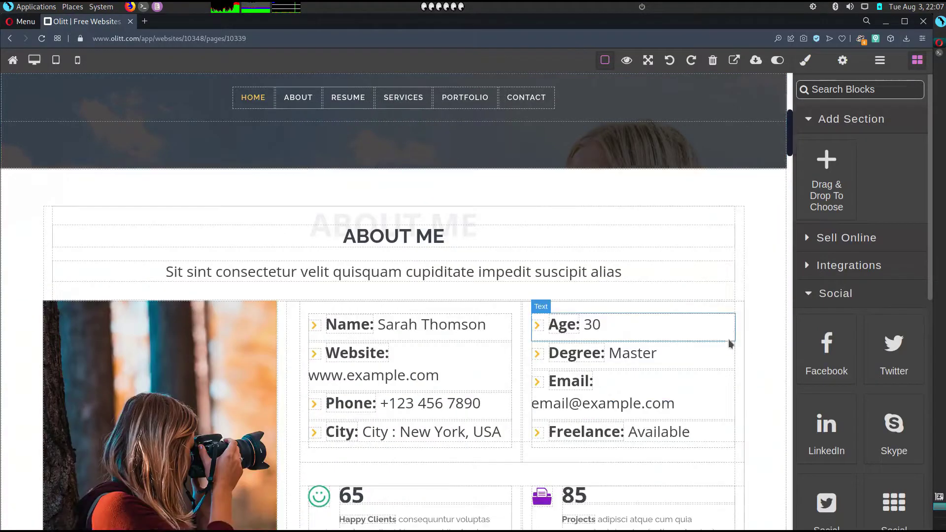
scroll(673, 449, "down", 8)
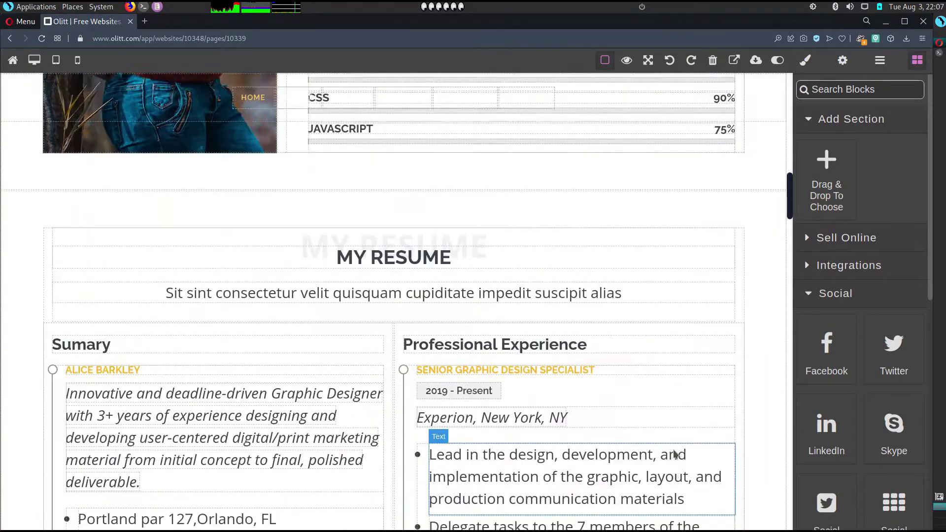
scroll(675, 451, "up", 8)
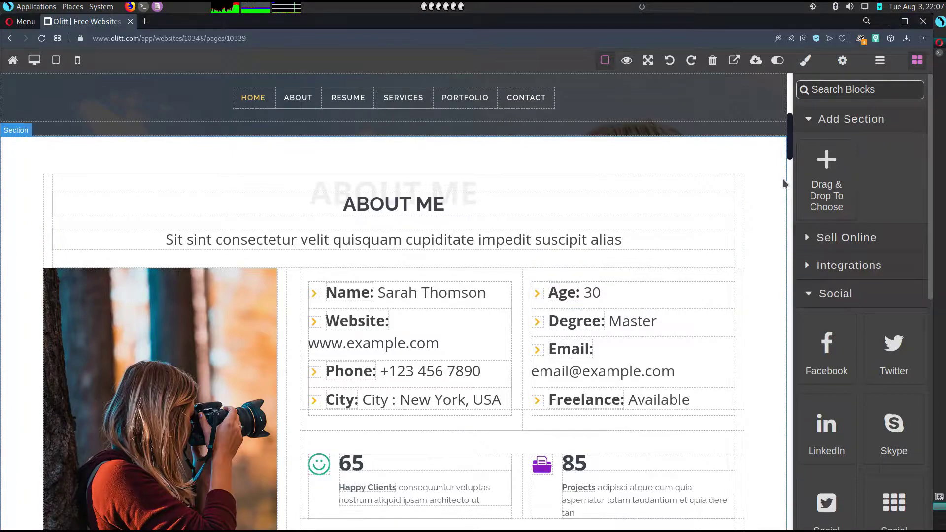
Step: Open the live website in a new tab and review its sections down to My Portfolio
left_click(731, 64)
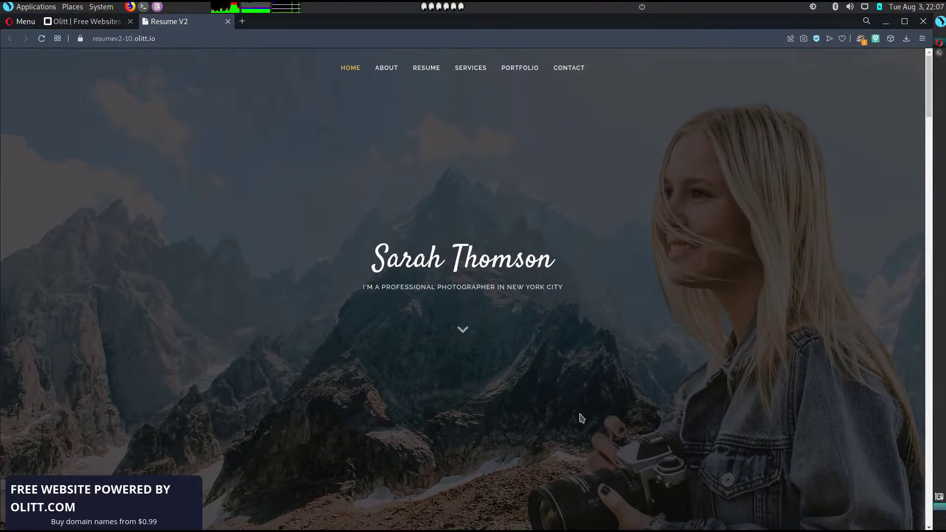
scroll(581, 417, "down", 10)
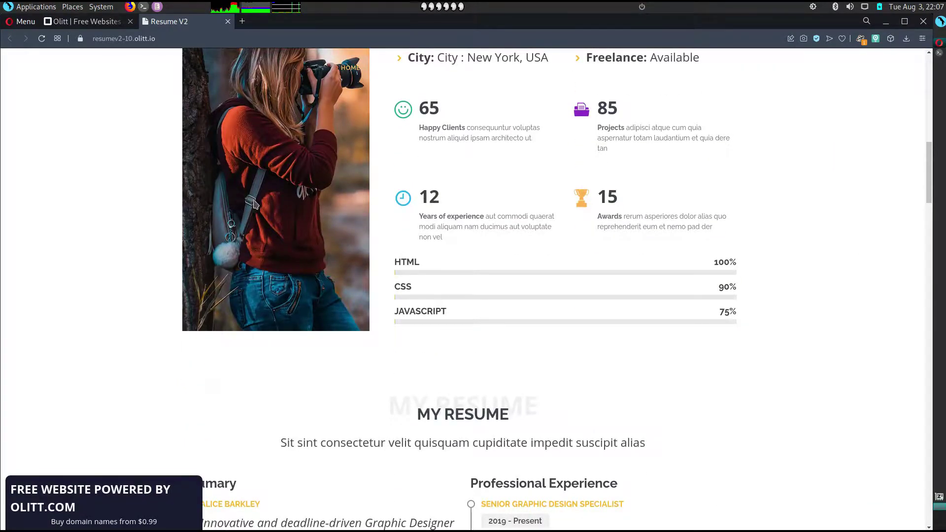
scroll(574, 268, "down", 5)
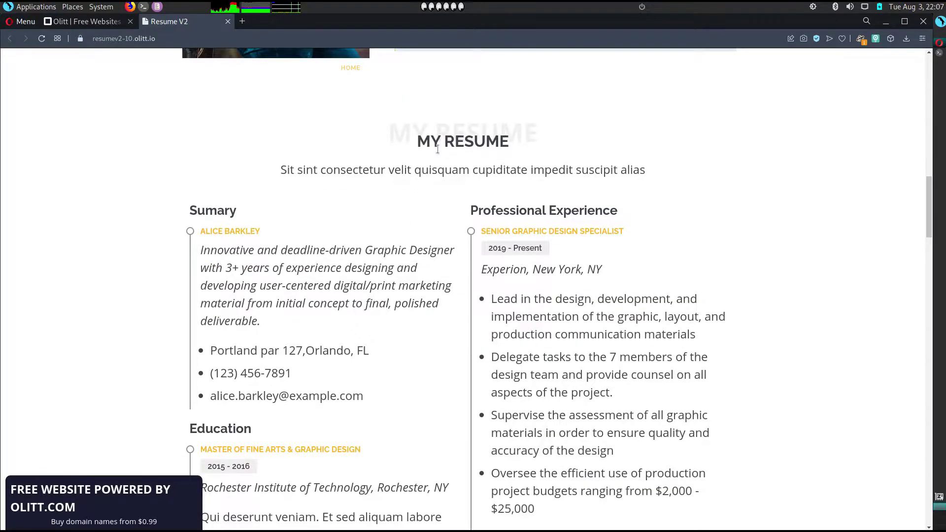
scroll(308, 295, "down", 10)
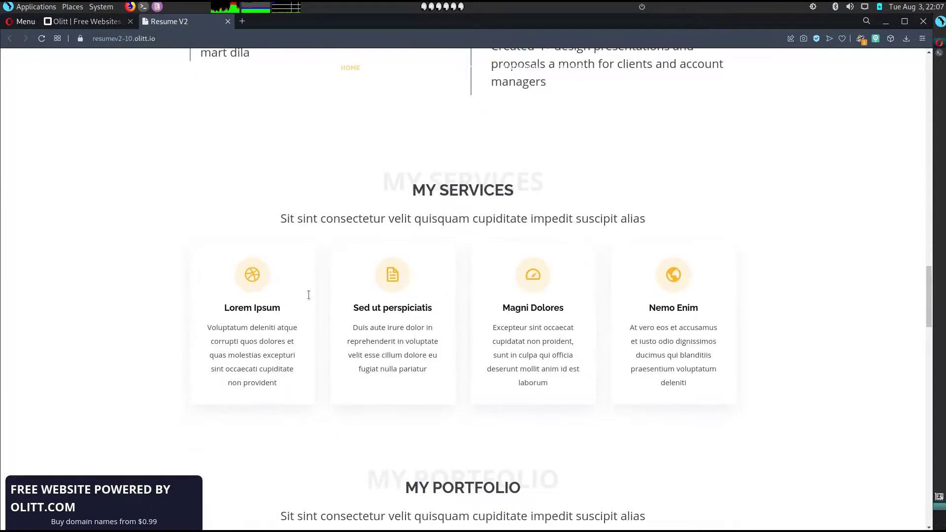
scroll(468, 274, "down", 8)
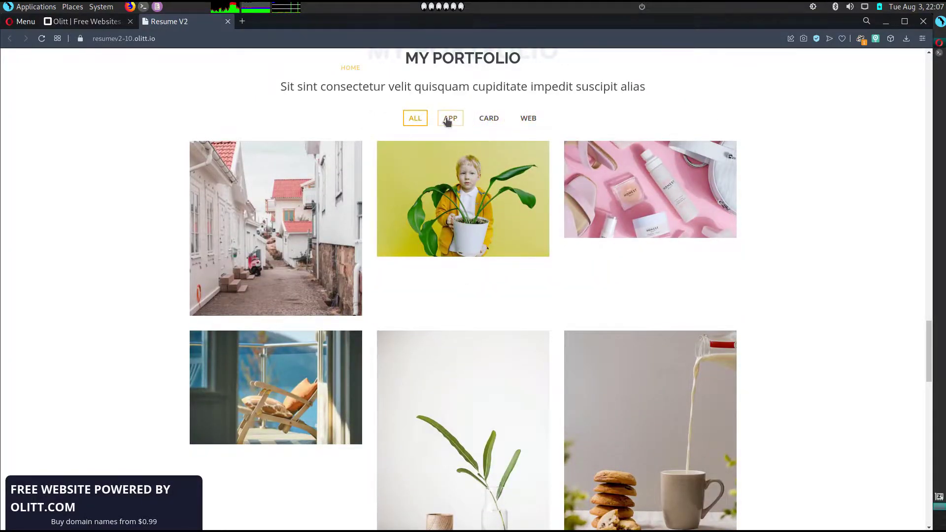
Step: Review the rest of the live website from My Portfolio through Pricing, Contact Me and the footer, and return to its start
scroll(475, 121, "down", 12)
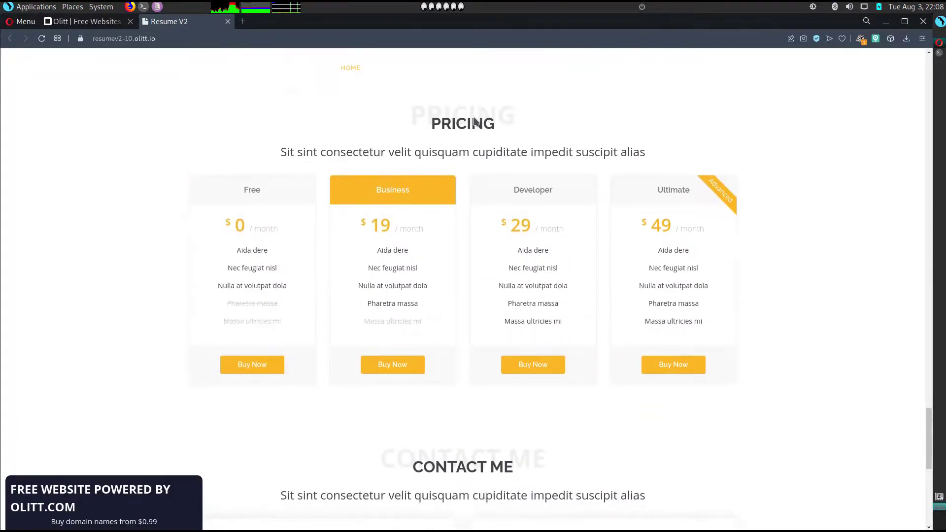
scroll(429, 351, "down", 5)
scroll(429, 348, "down", 3)
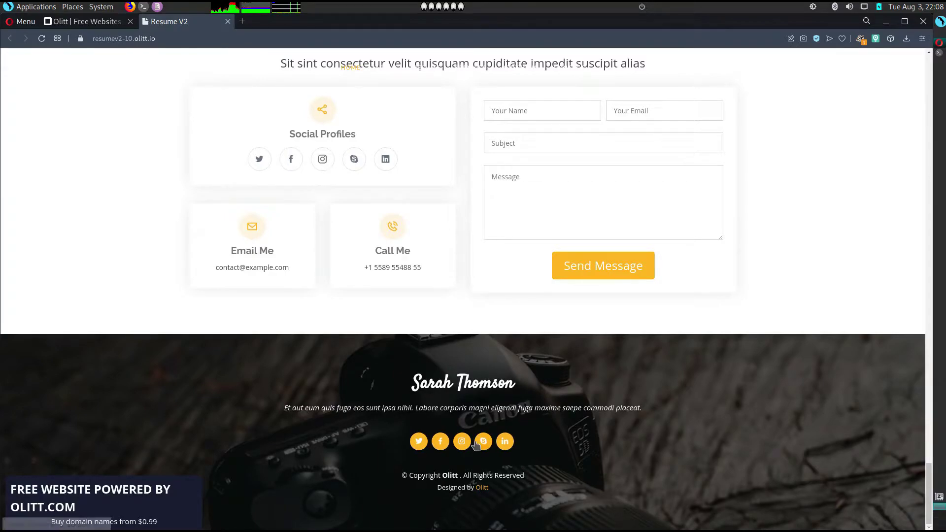
scroll(417, 468, "up", 1)
scroll(476, 473, "up", 20)
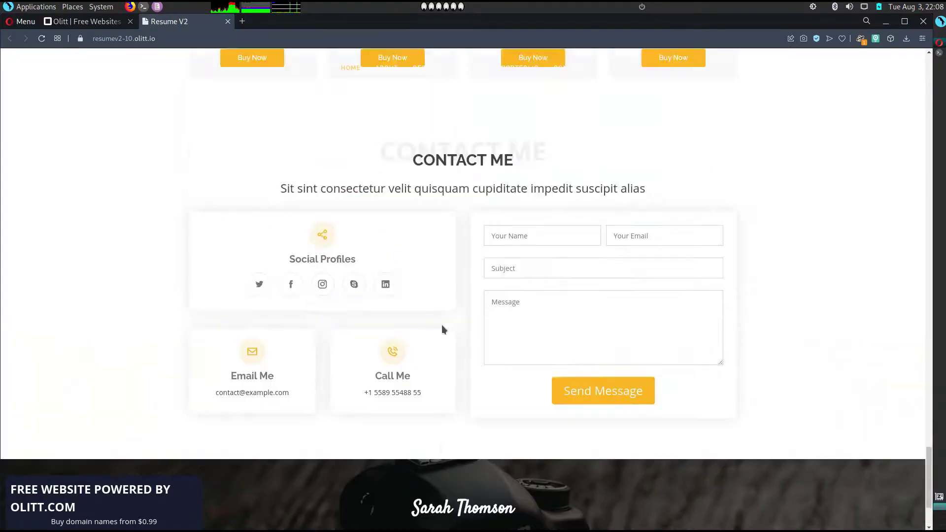
scroll(413, 293, "up", 20)
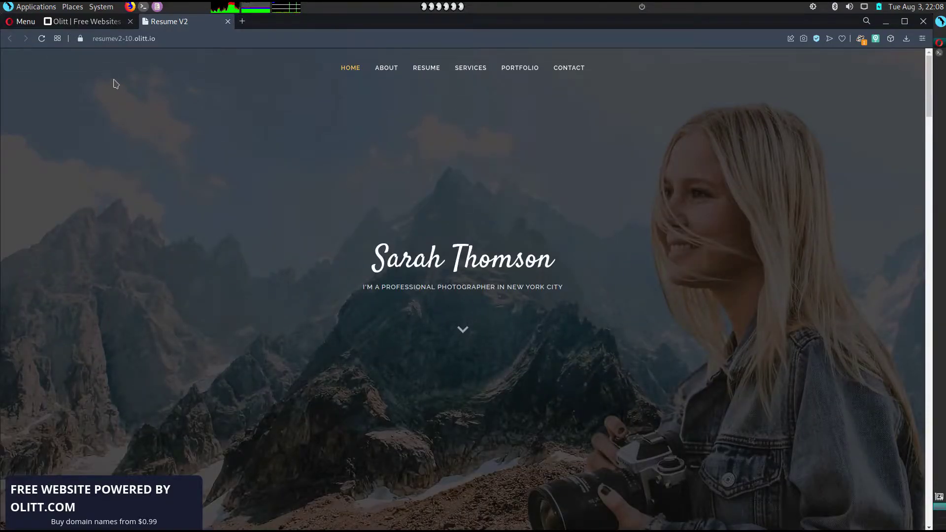
Step: Return to the website editor and delete the Portfolio link from the header navigation
left_click(91, 21)
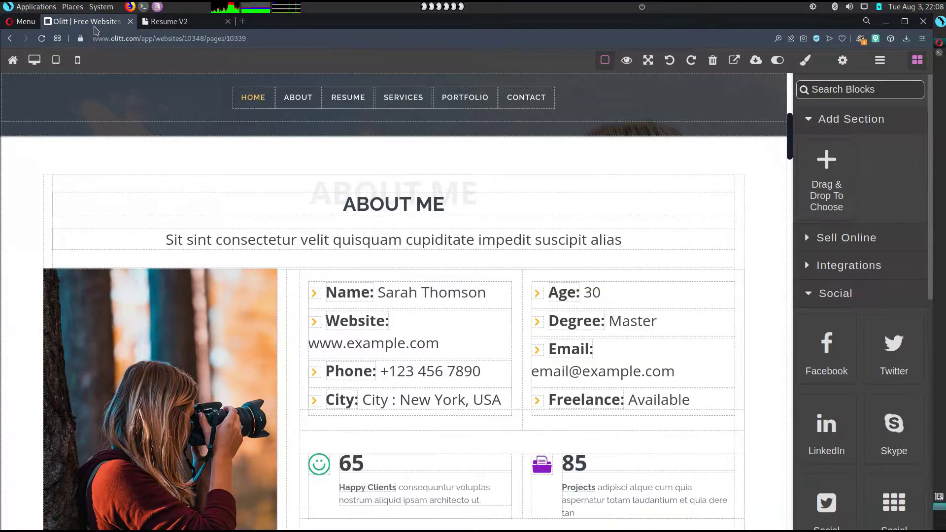
scroll(416, 200, "up", 5)
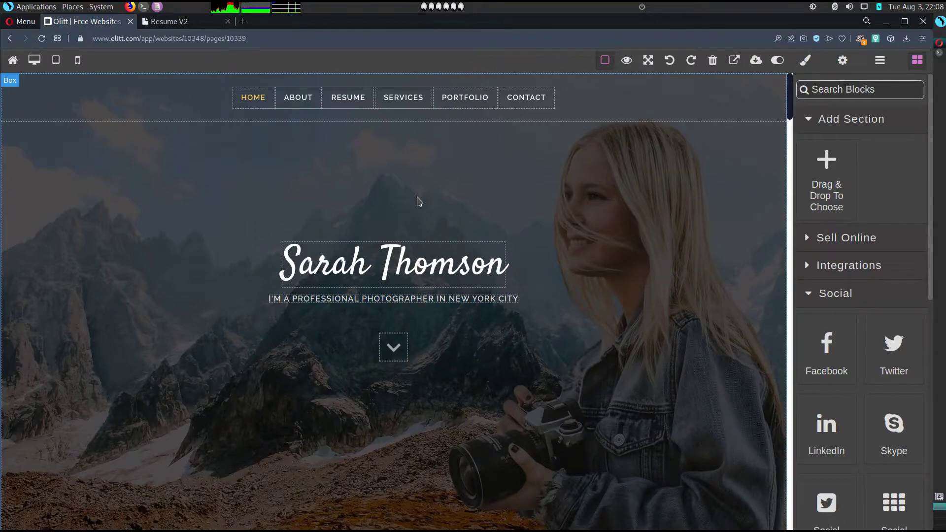
left_click(595, 109)
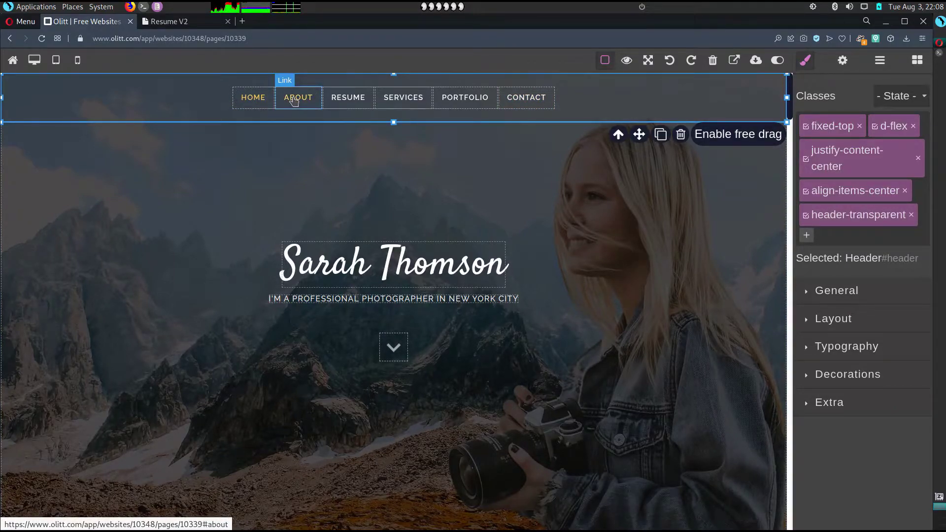
left_click(471, 104)
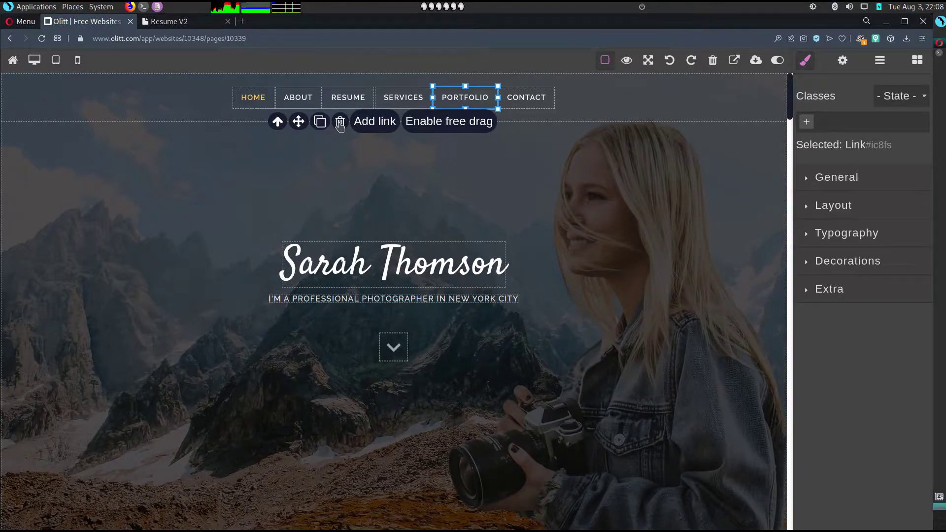
left_click(339, 124)
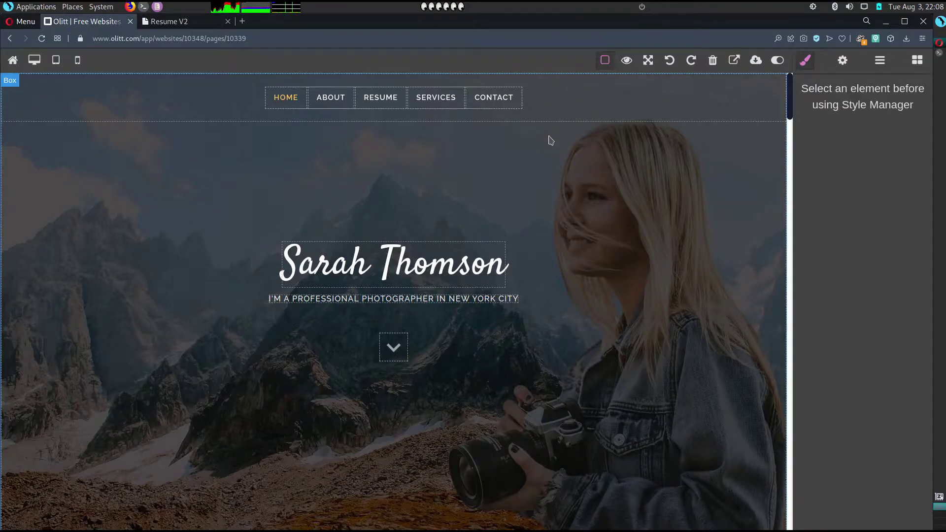
Step: Check the AI Writer form for the hero heading and close it without generating an article
left_click(653, 218)
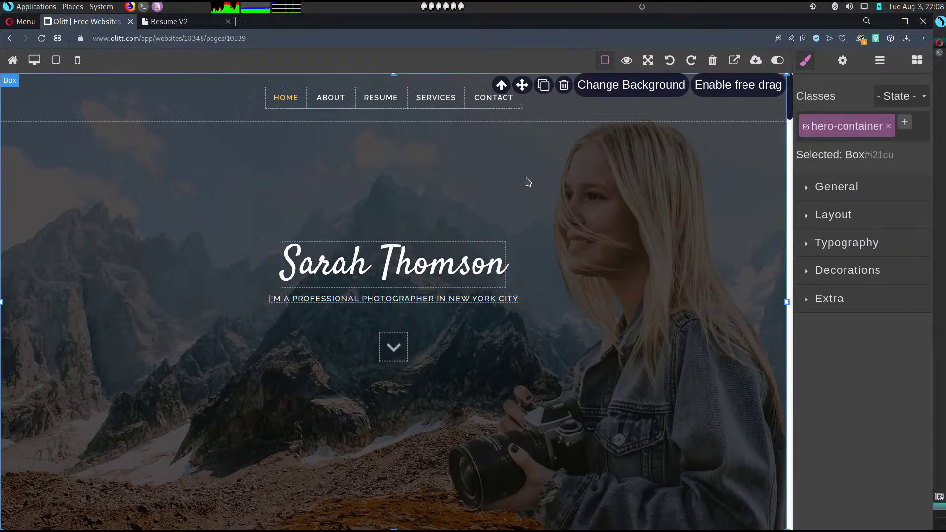
scroll(399, 291, "down", 1)
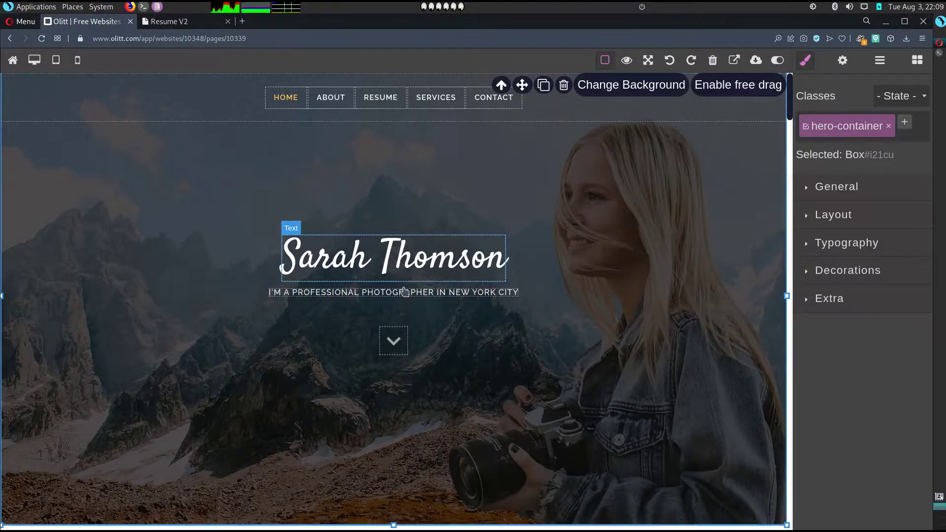
left_click(378, 202)
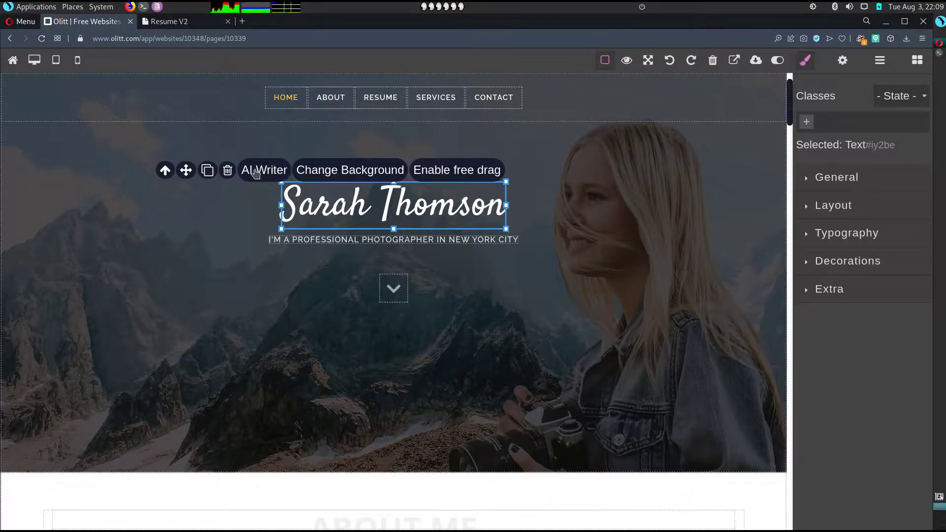
left_click(256, 170)
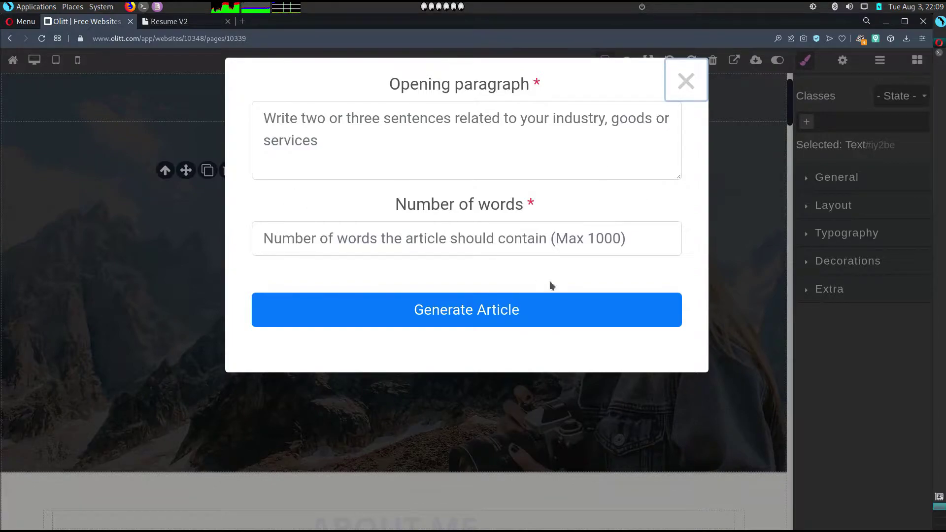
left_click(687, 92)
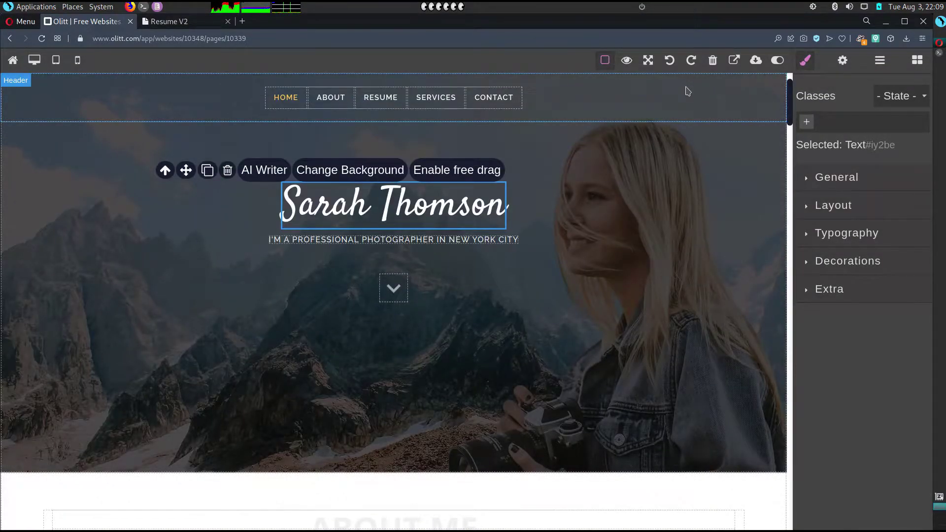
Step: Replace the hero heading text with "Thee Freelance Marketer"
left_click(474, 212)
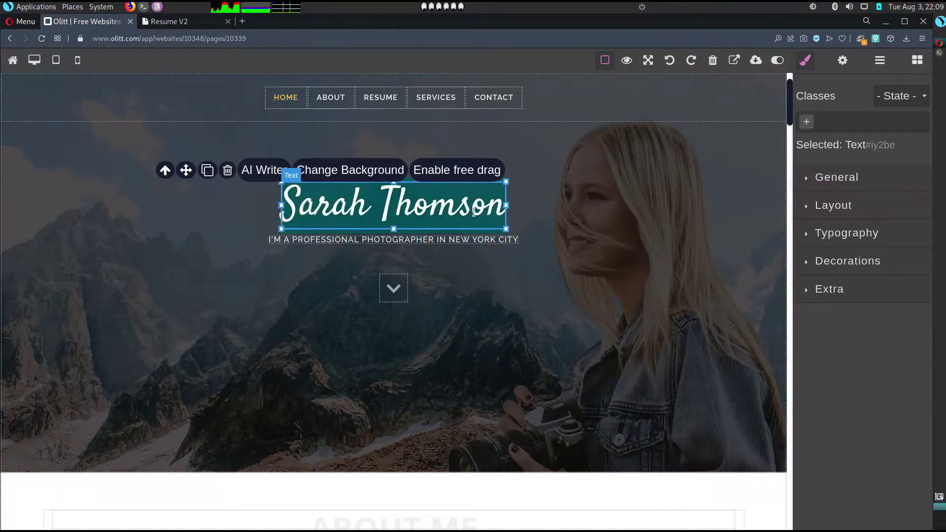
double_click(474, 212)
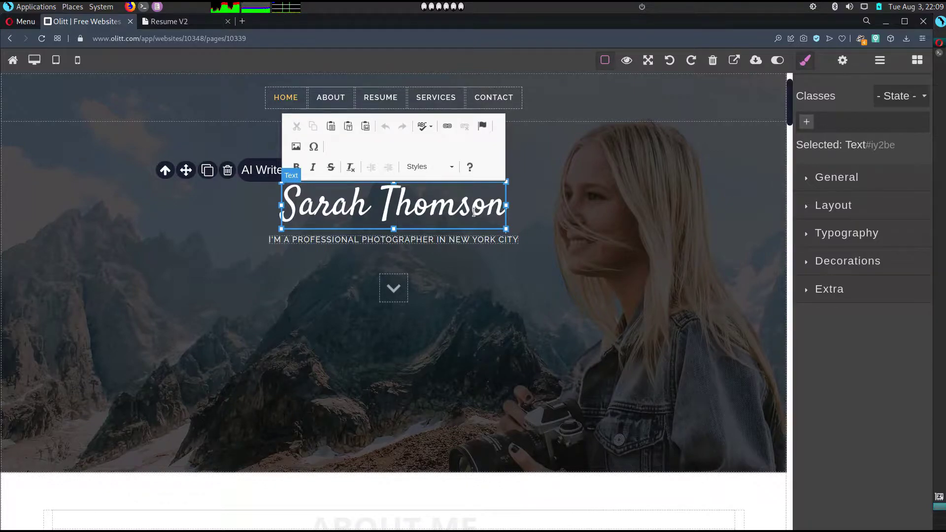
key("BackSpace")
key("BackSpace")
key("BackSpace")
key("BackSpace")
key("BackSpace")
key("BackSpace")
key("BackSpace")
key("BackSpace")
key("BackSpace")
key("BackSpace")
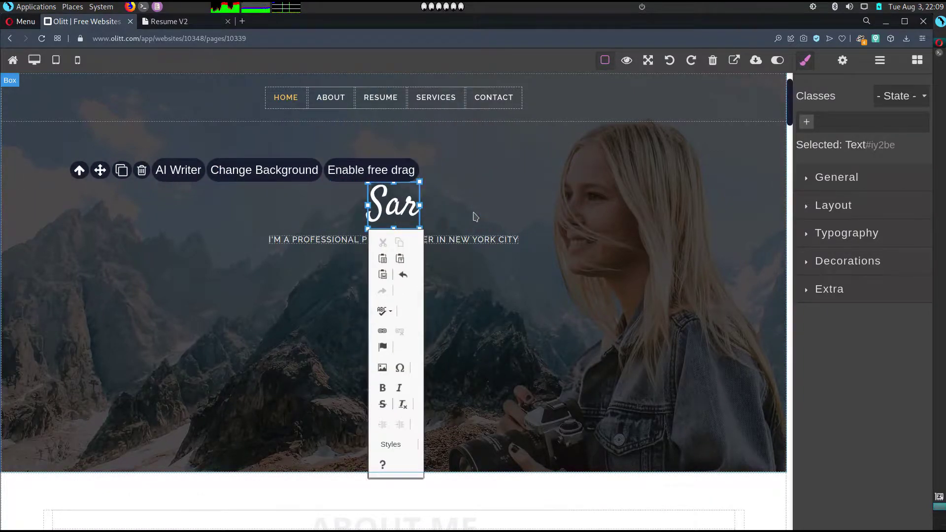
key("BackSpace")
key("BackSpace")
key("BackSpace")
type("T")
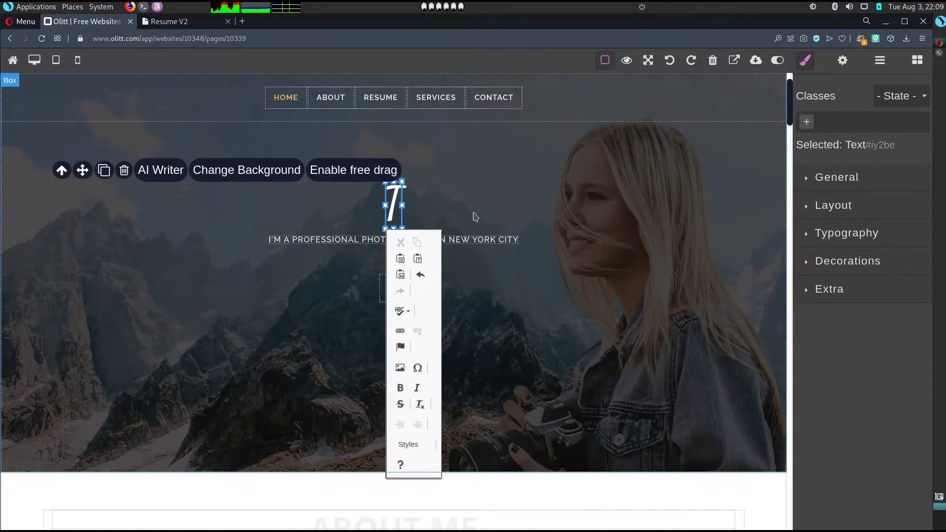
type("hee Free")
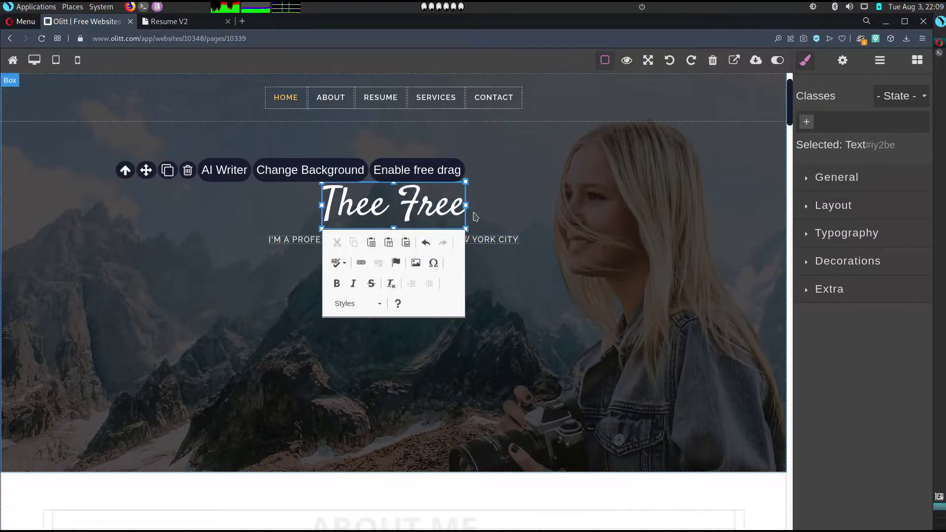
type("lance")
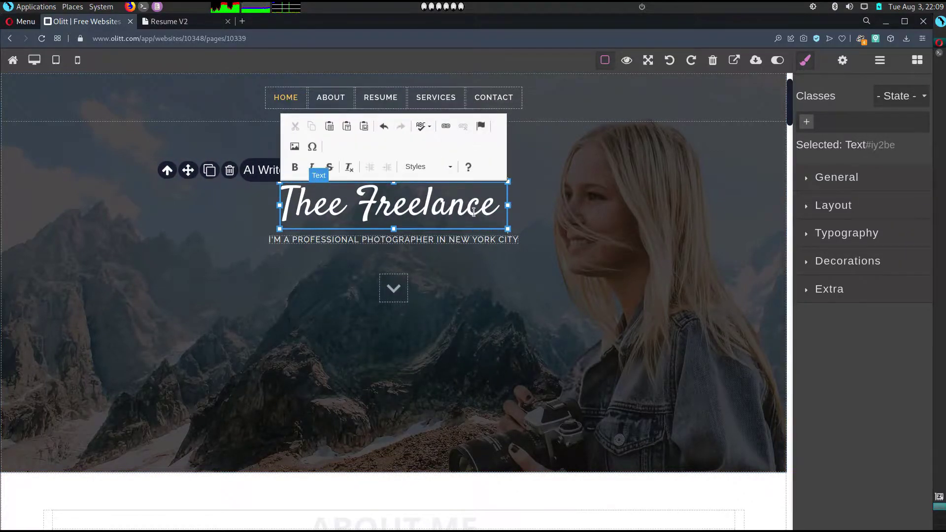
type(" Marketer")
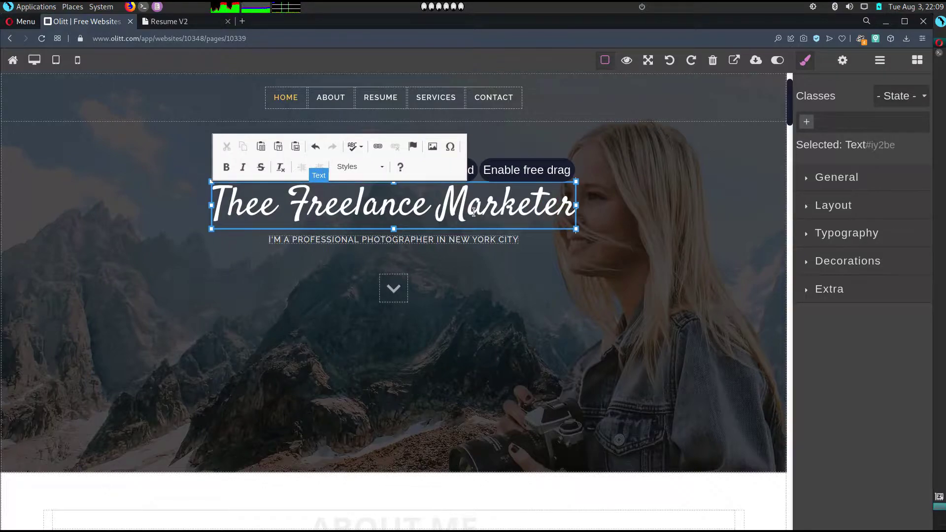
Step: Change the tagline below the hero heading to "I'm a professional marketer in New York City"
left_click(444, 243)
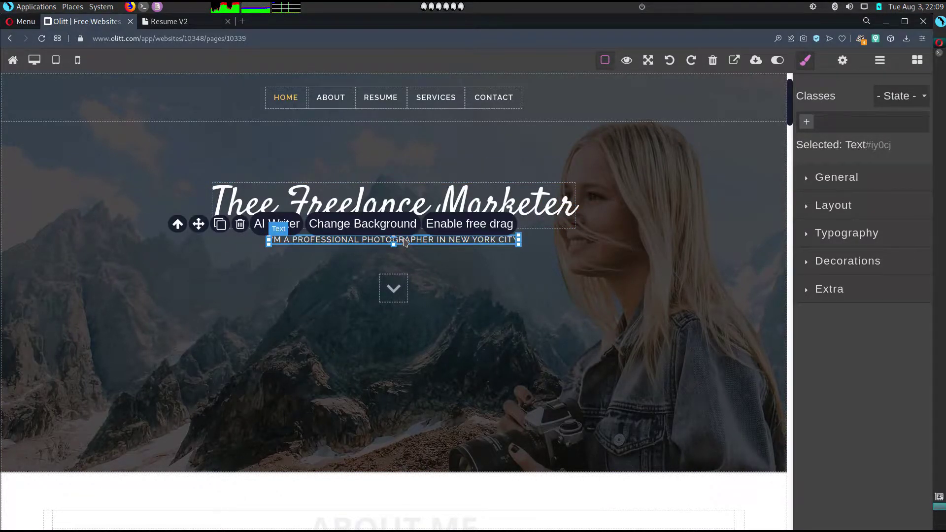
double_click(404, 240)
key("ctrl+a")
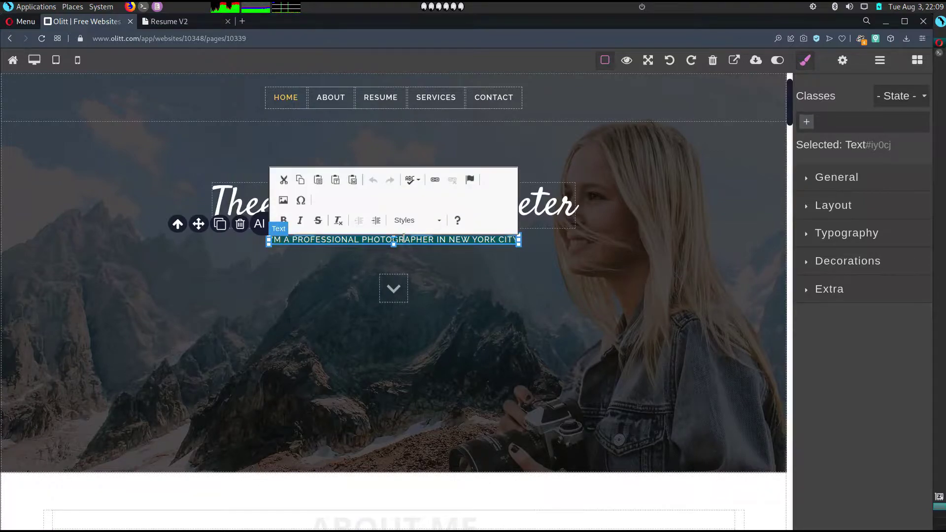
left_click(404, 239)
key("BackSpace")
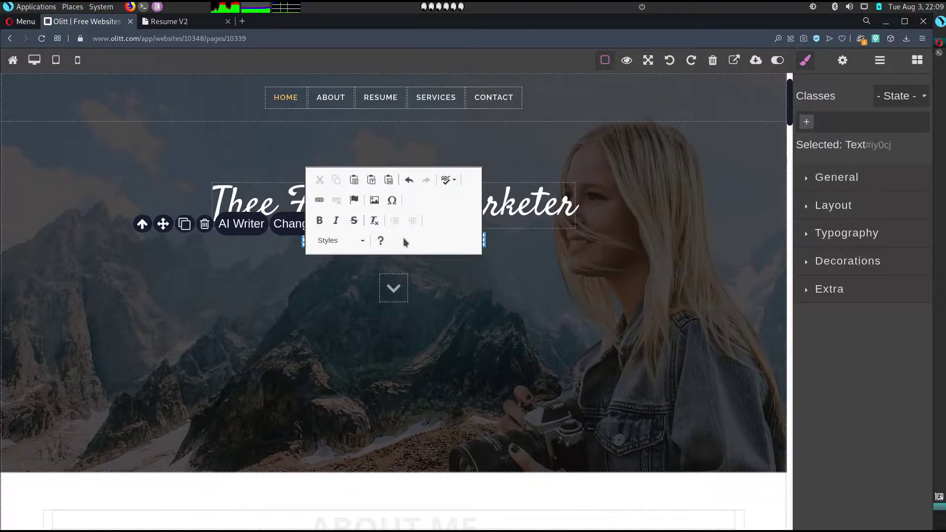
type("MARKETER IN NEW YORK CITY")
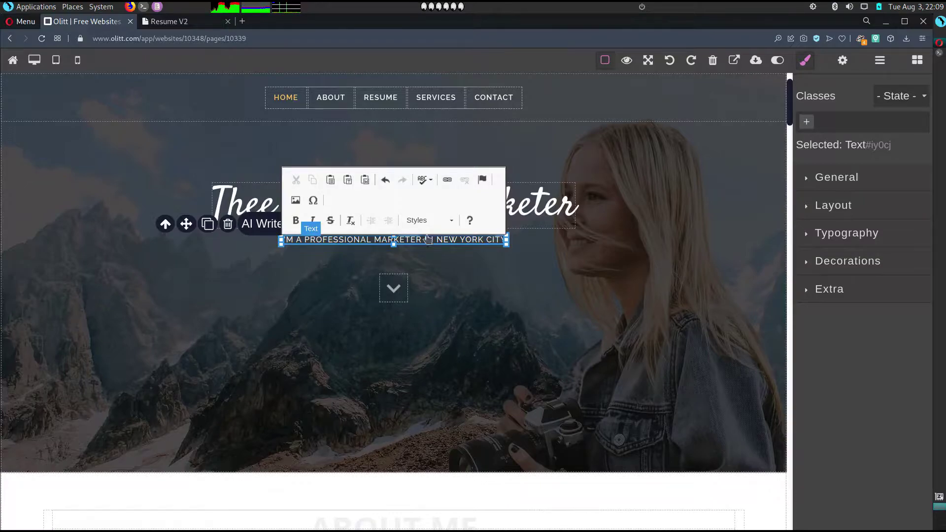
left_click(515, 310)
left_click(514, 311)
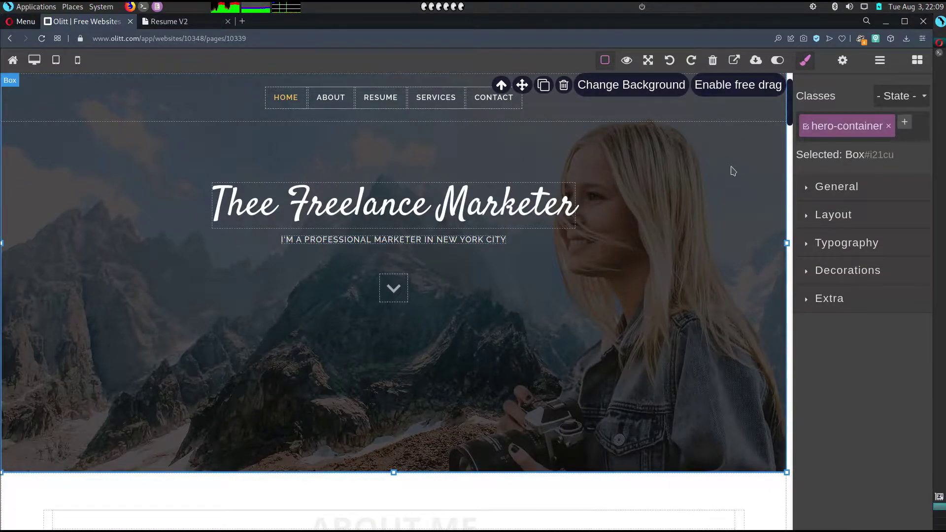
Step: Set the About Me subtitle to "I am a freelance marketer from New York City." and the Name entry to "Thee Freelance Marketer"
scroll(700, 365, "down", 7)
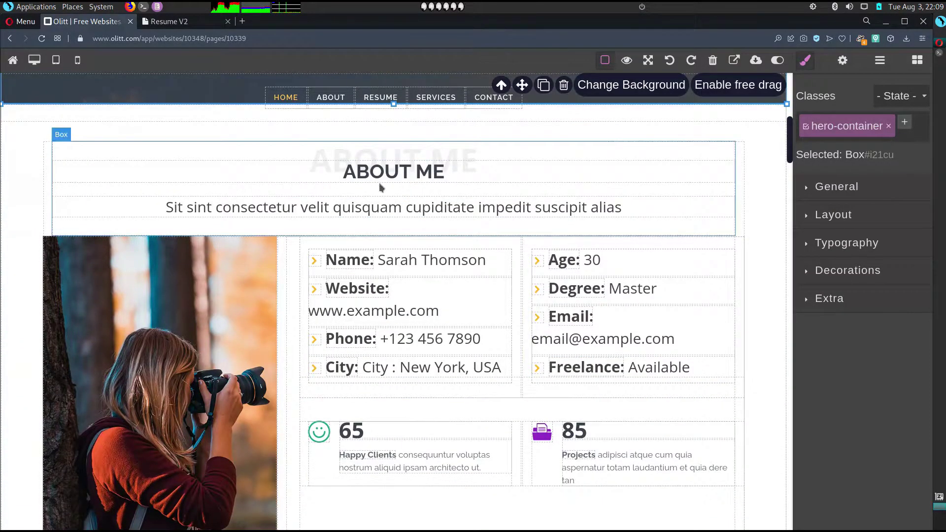
scroll(460, 293, "down", 2)
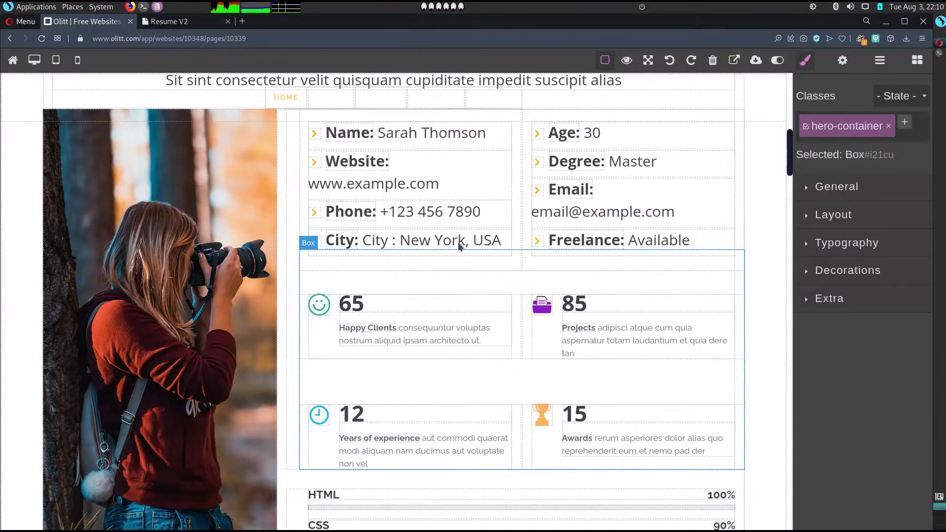
scroll(426, 318, "down", 3)
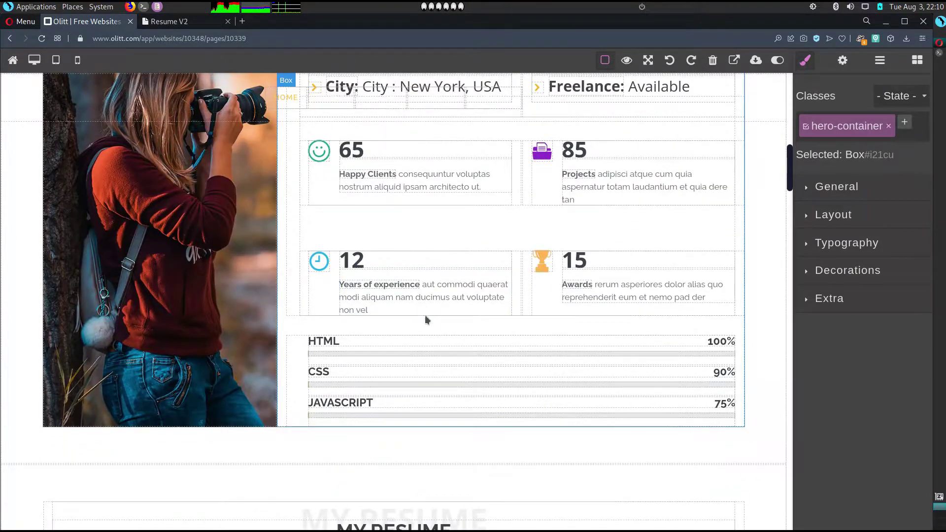
scroll(457, 254, "up", 6)
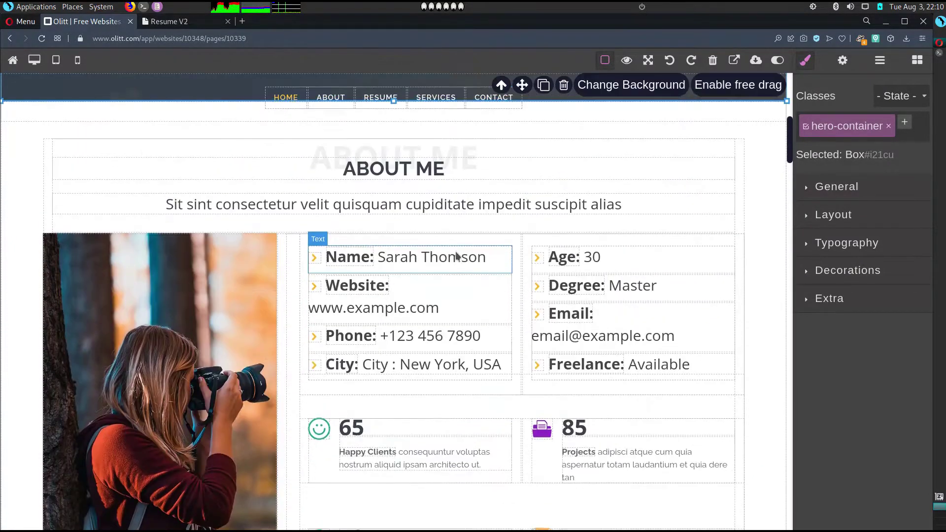
left_click(402, 175)
double_click(394, 204)
type("I am a freelance marketer from Ney Yor")
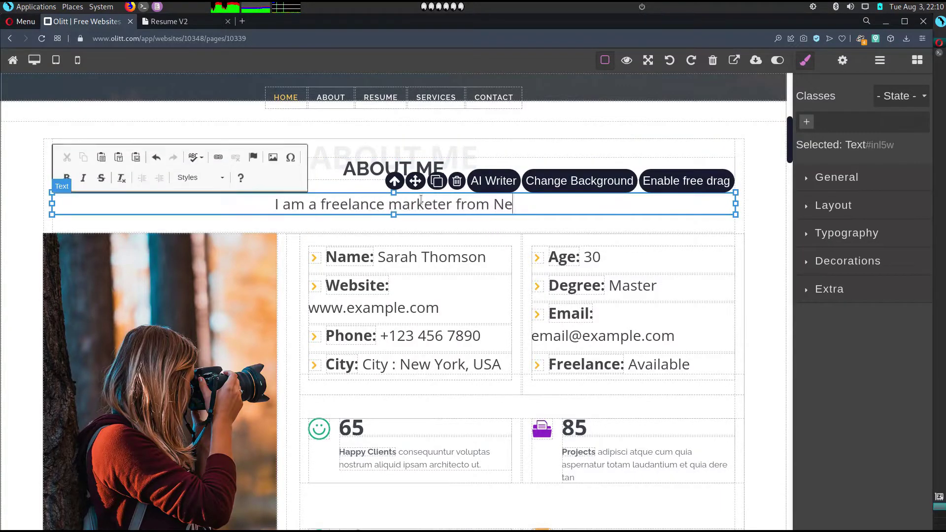
key("BackSpace")
key("BackSpace")
key("BackSpace")
key("BackSpace")
key("BackSpace")
type("w York City.")
double_click(431, 257)
type("Thee Freelance Marketer")
Step: Delete the placeholder text following the bold labels of the About Me counters, keeping only the labels
scroll(465, 211, "down", 6)
double_click(599, 281)
left_click_drag(595, 272, 706, 285)
key("BackSpace")
left_click_drag(422, 272, 368, 298)
key("BackSpace")
Step: Delete the JavaScript skill entry from the About Me section and check the edited section
left_click(340, 241)
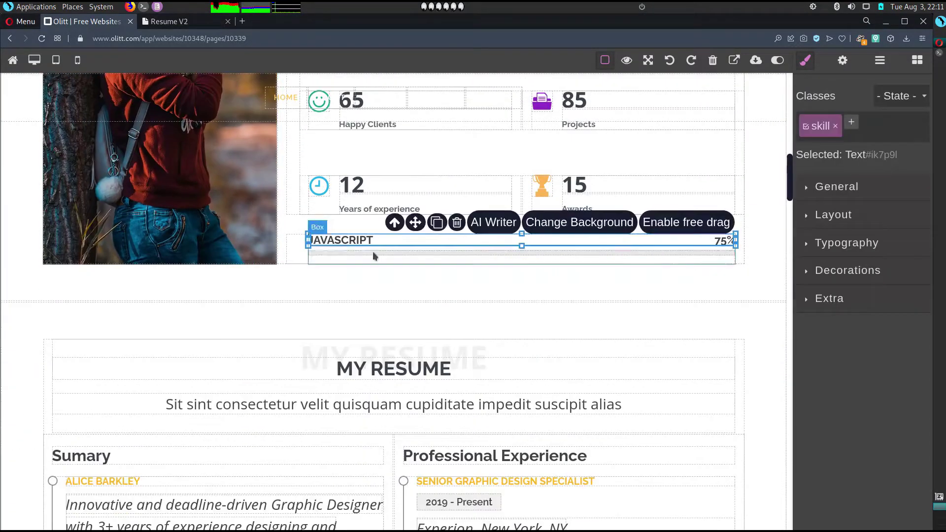
left_click(457, 222)
scroll(674, 143, "up", 6)
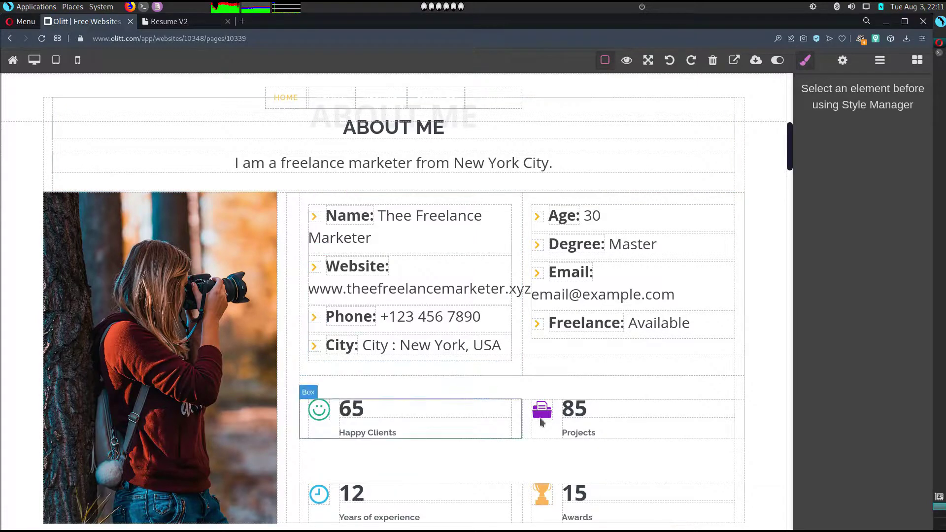
scroll(541, 418, "down", 3)
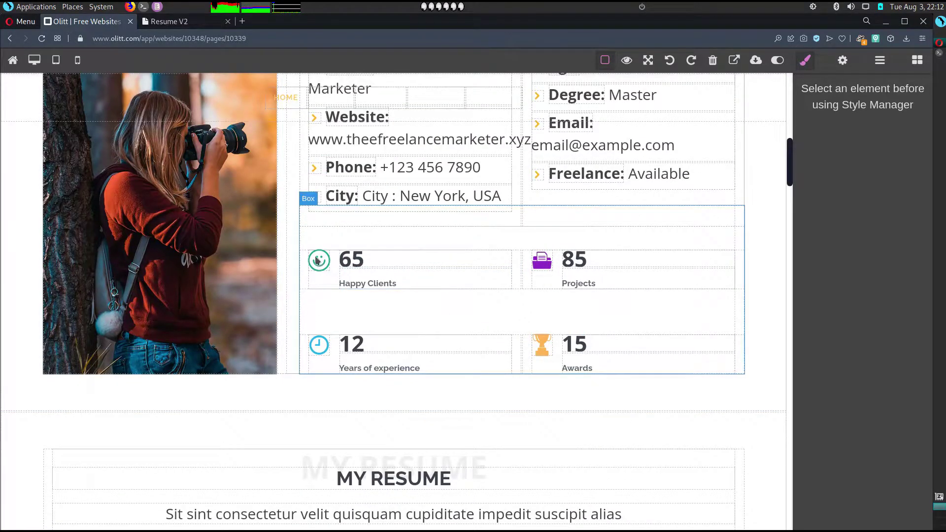
scroll(253, 334, "up", 1)
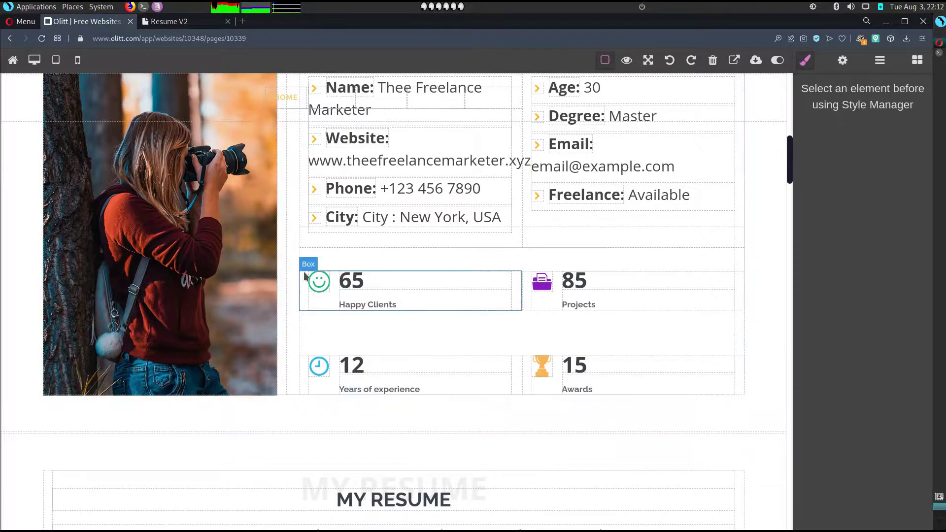
Step: Set the About Me photo box's background to the free Unsplash image of hands writing on paper between two laptops
scroll(307, 275, "up", 2)
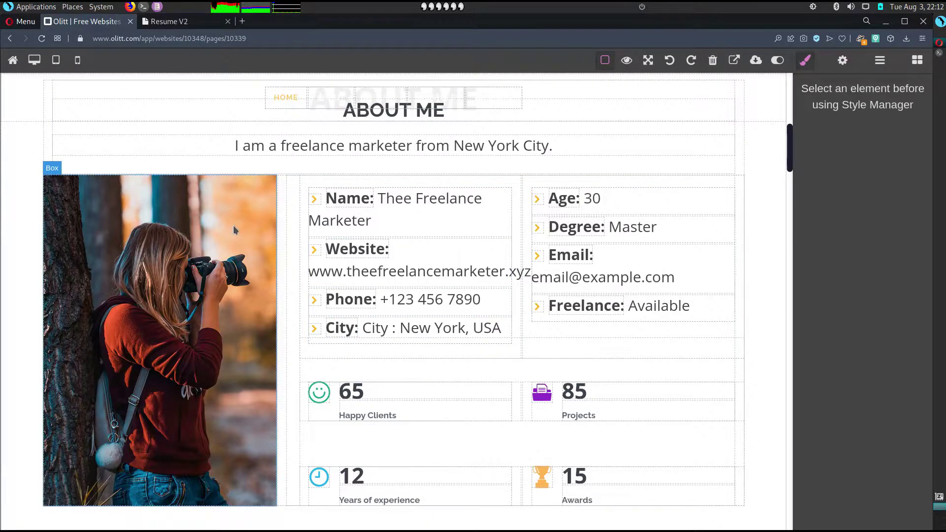
left_click(160, 240)
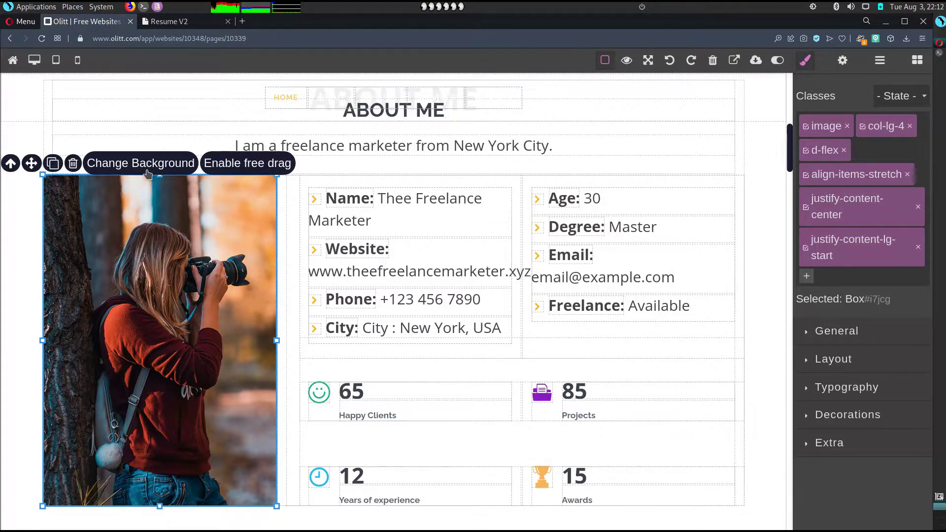
left_click(147, 167)
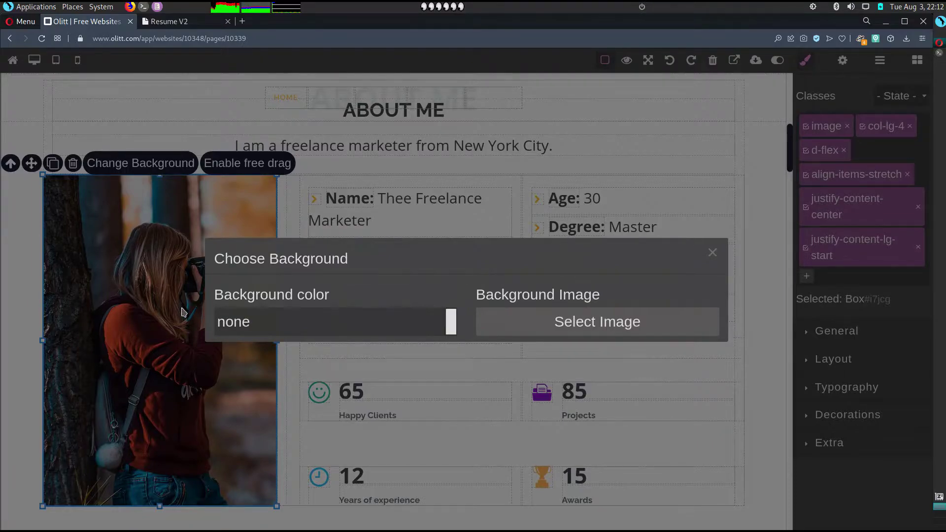
double_click(267, 295)
left_click(531, 291)
left_click(575, 329)
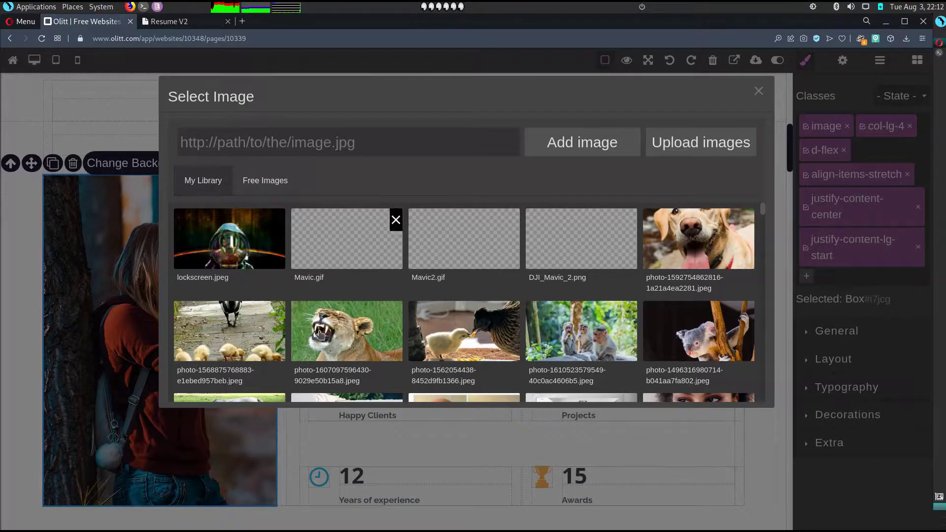
scroll(394, 357, "down", 5)
scroll(397, 347, "up", 5)
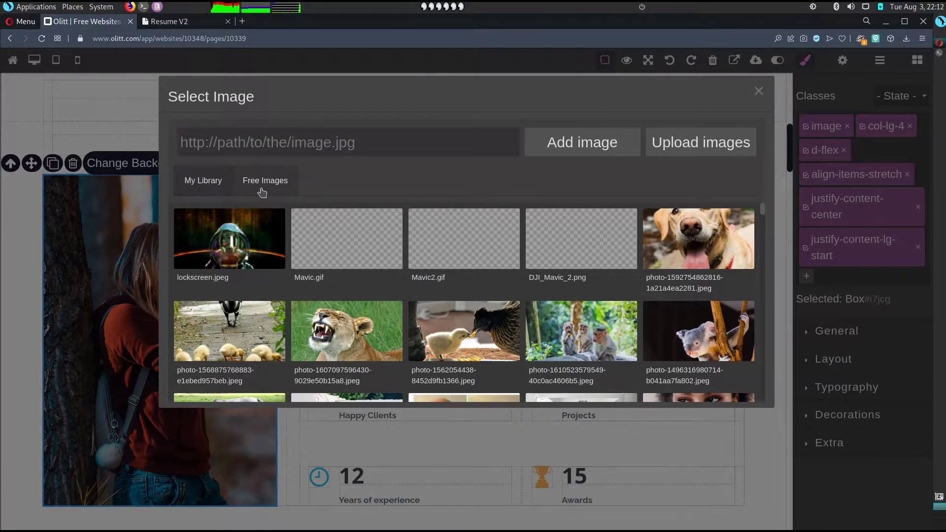
left_click(263, 192)
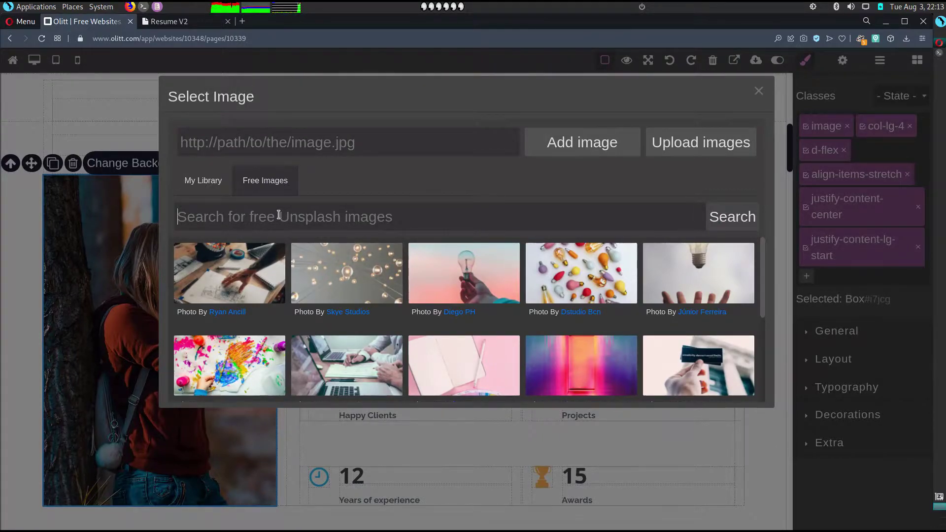
scroll(454, 307, "down", 2)
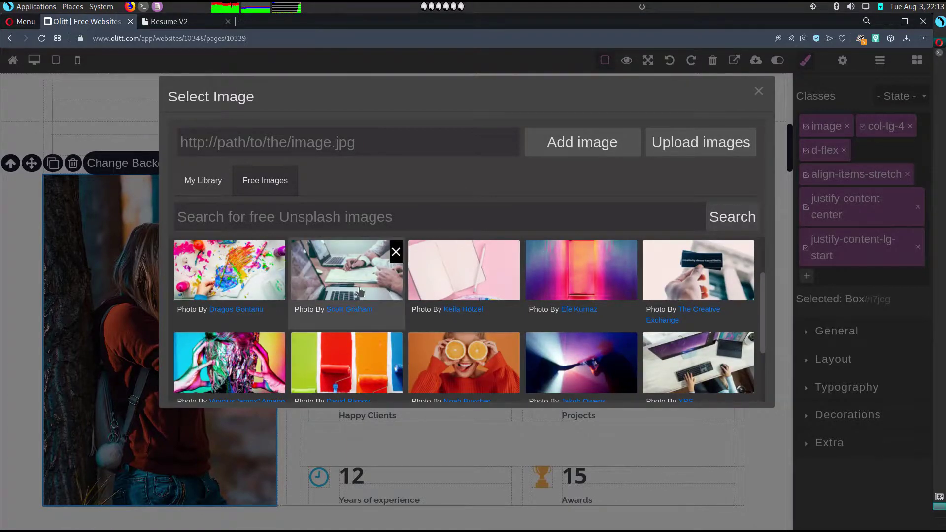
left_click(359, 292)
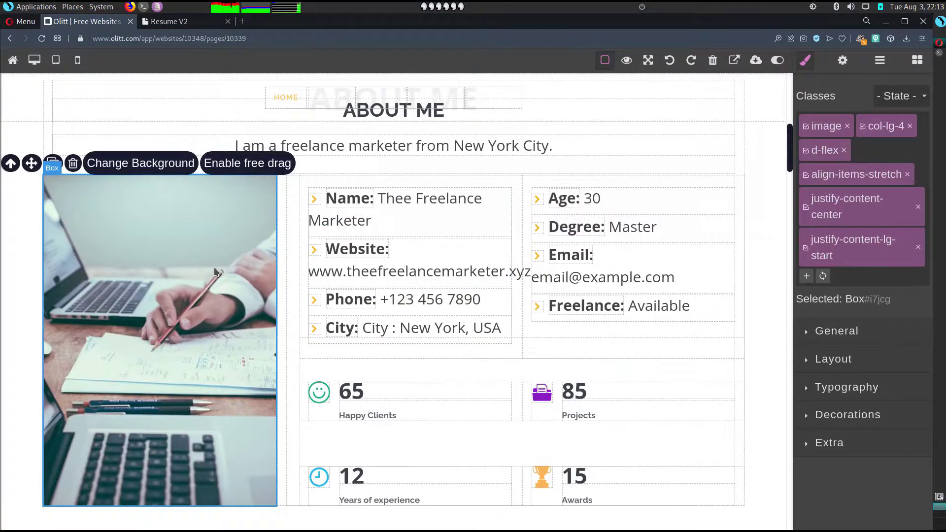
Step: Remove the custom background image from the About Me photo box and search the free Unsplash images for "laptop"
left_click(178, 224)
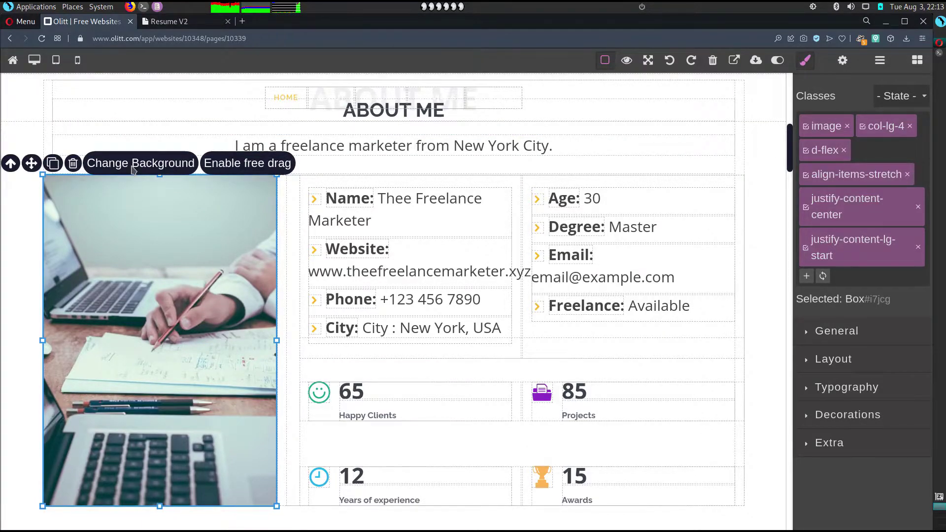
left_click(132, 164)
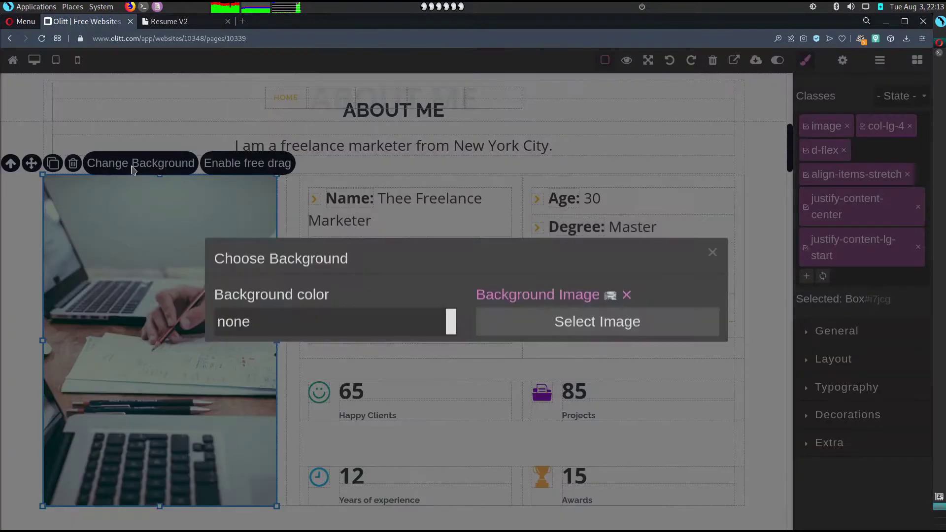
left_click(626, 297)
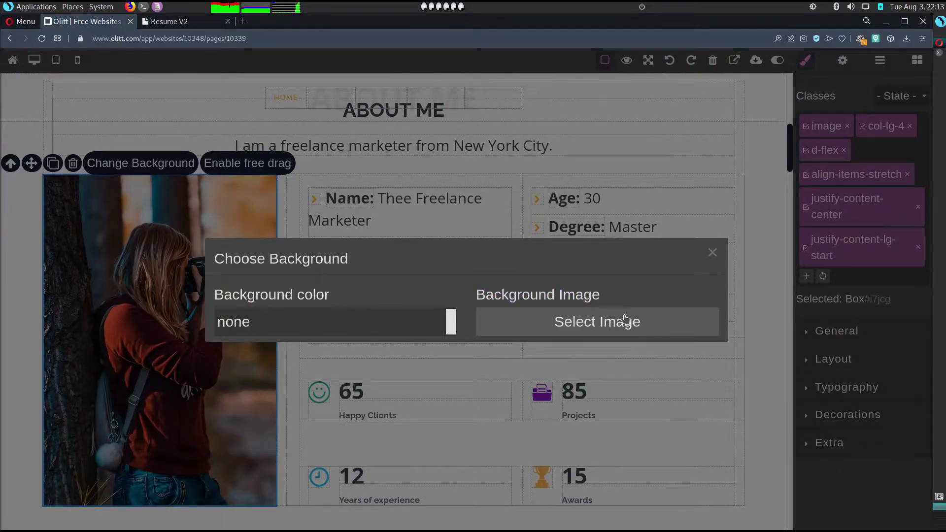
left_click(591, 328)
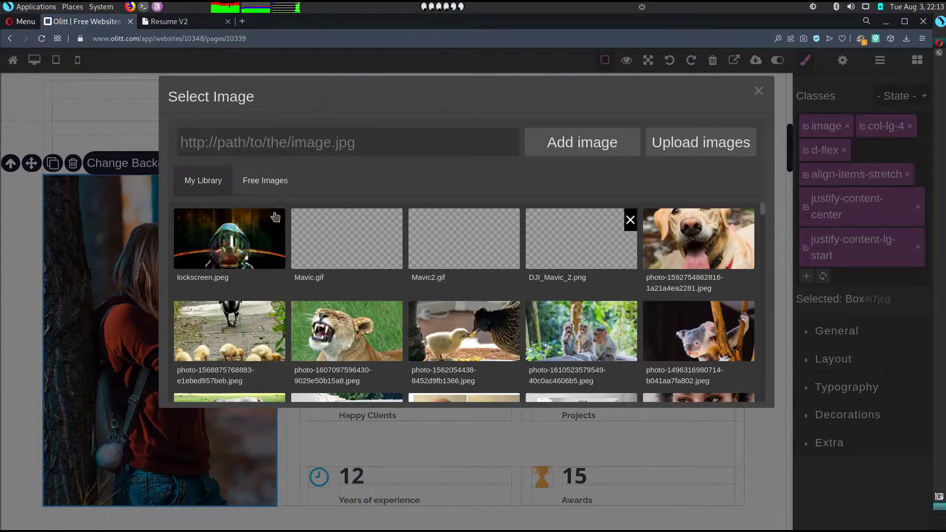
left_click(265, 194)
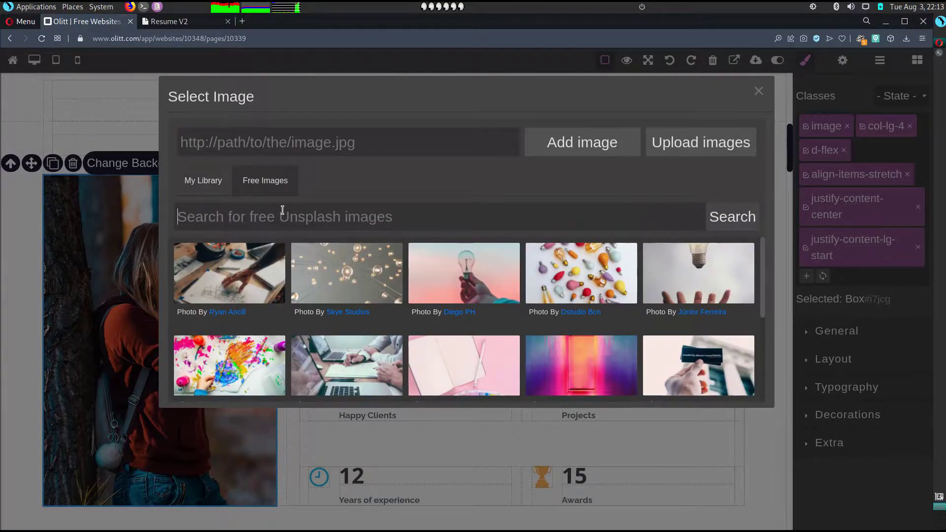
left_click(283, 210)
type("lap")
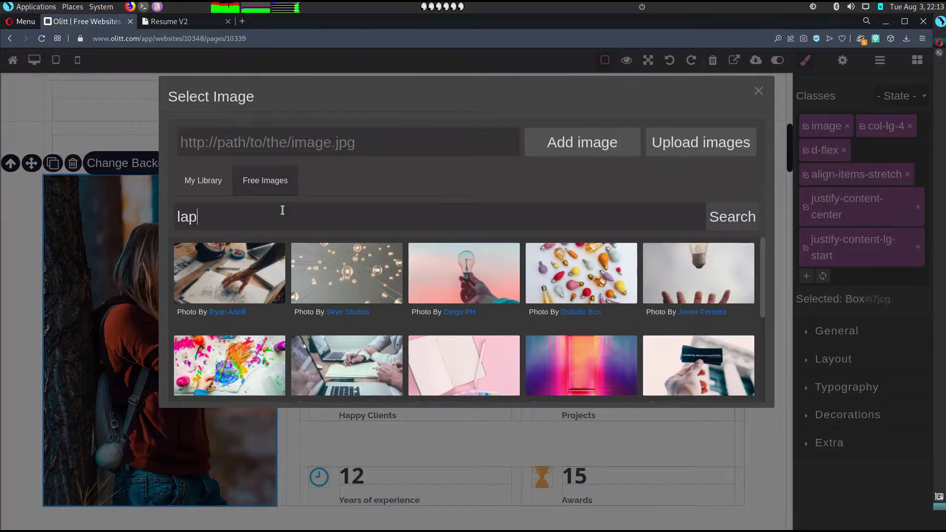
type("top")
left_click(724, 224)
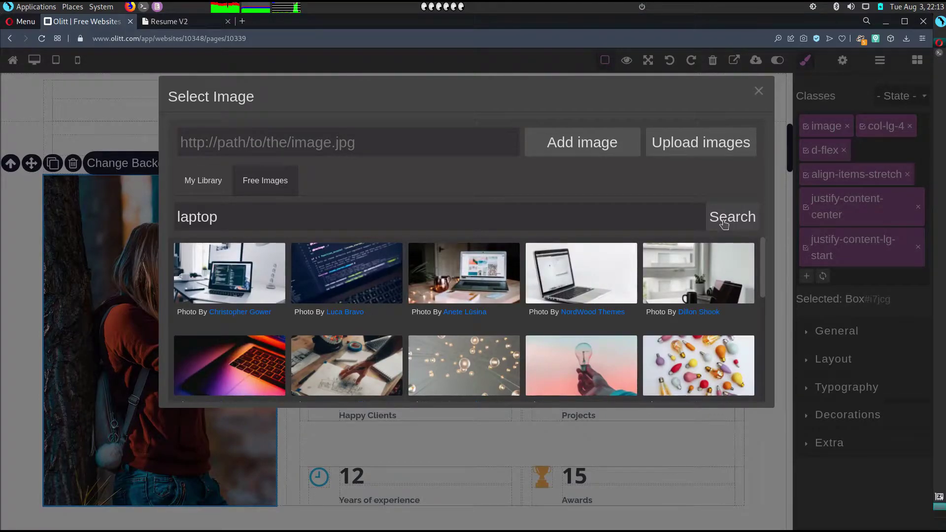
Step: Use the half-open laptop with purple and orange lighting as the background image of the About Me box
scroll(480, 363, "down", 1)
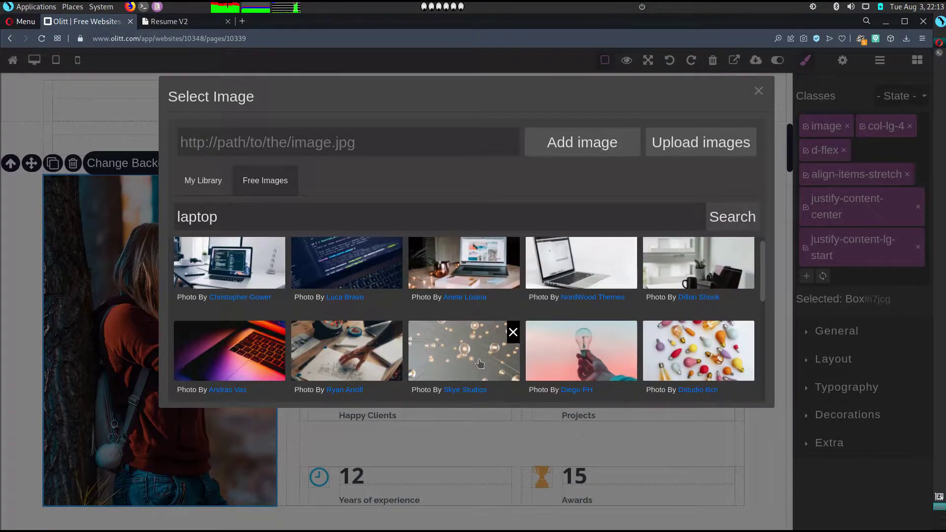
scroll(479, 363, "down", 3)
scroll(483, 386, "down", 3)
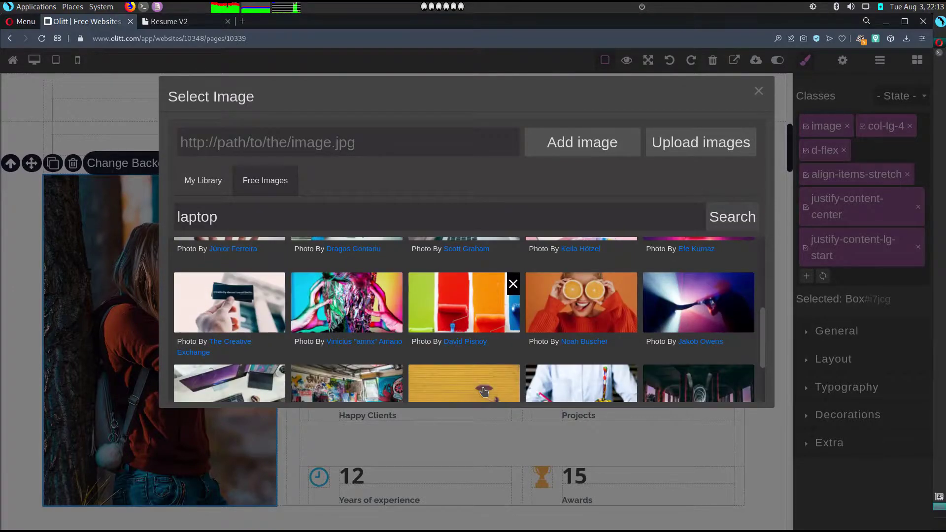
scroll(409, 309, "down", 5)
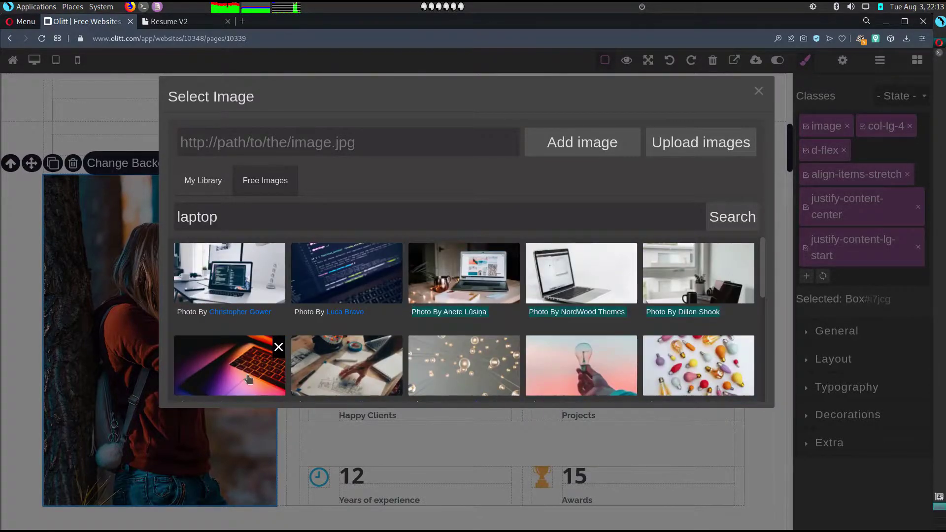
left_click(248, 378)
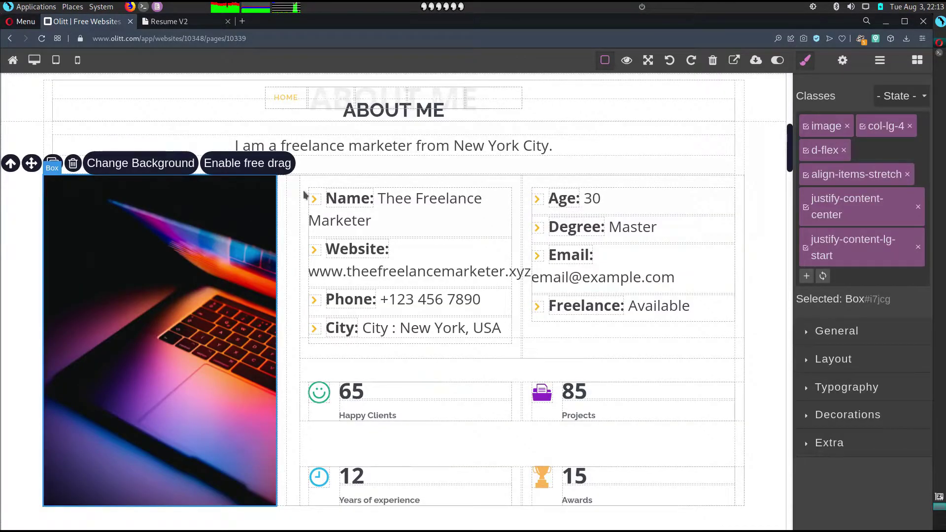
left_click(427, 209)
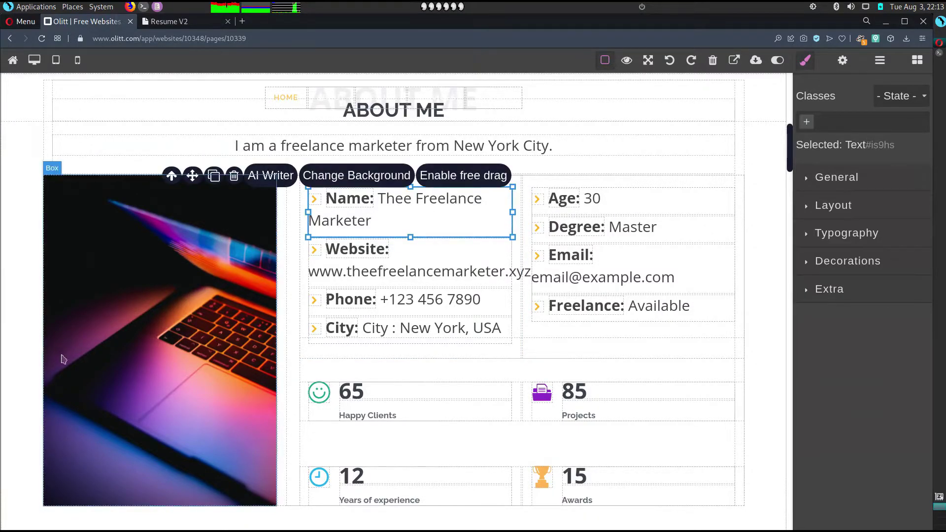
Step: Look through the My Resume section, covering the summary, education and professional experience entries
scroll(64, 367, "down", 3)
left_click(80, 363)
scroll(93, 353, "down", 8)
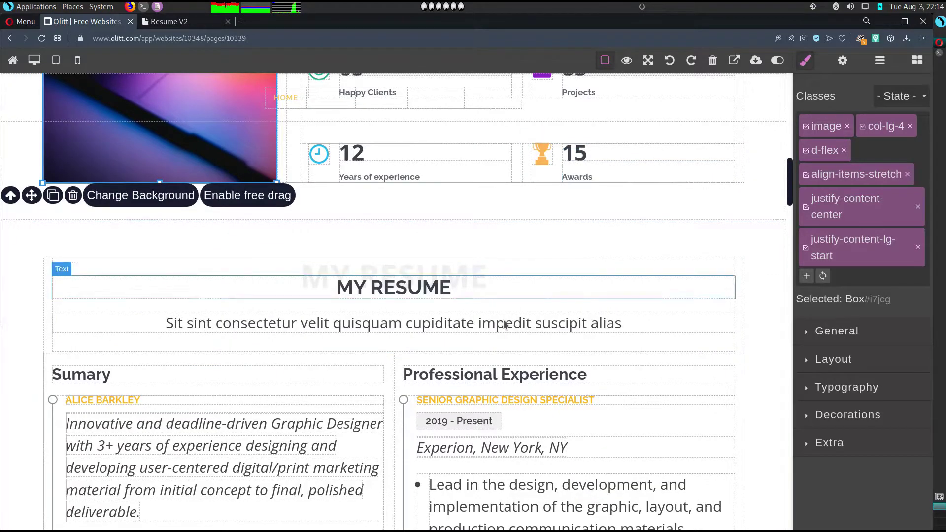
scroll(504, 323, "down", 3)
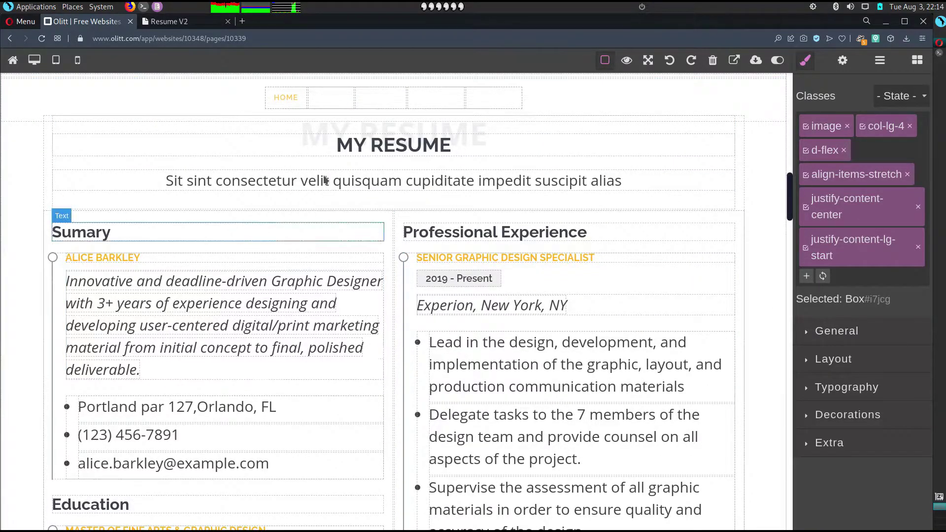
scroll(224, 420, "down", 3)
scroll(201, 436, "down", 3)
scroll(201, 436, "up", 4)
scroll(201, 436, "down", 8)
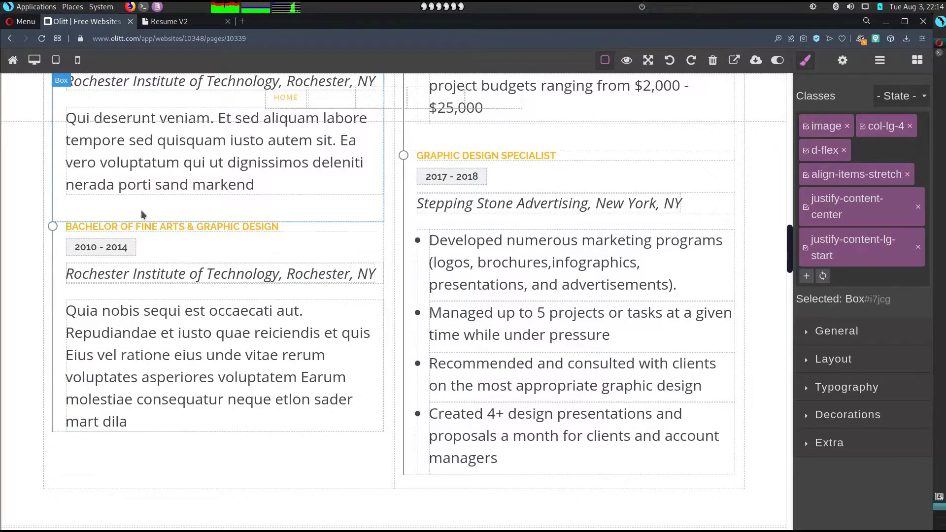
Step: Delete the placeholder descriptions under the Master and Bachelor of Fine Arts & Graphic Design entries in Education
scroll(282, 131, "up", 3)
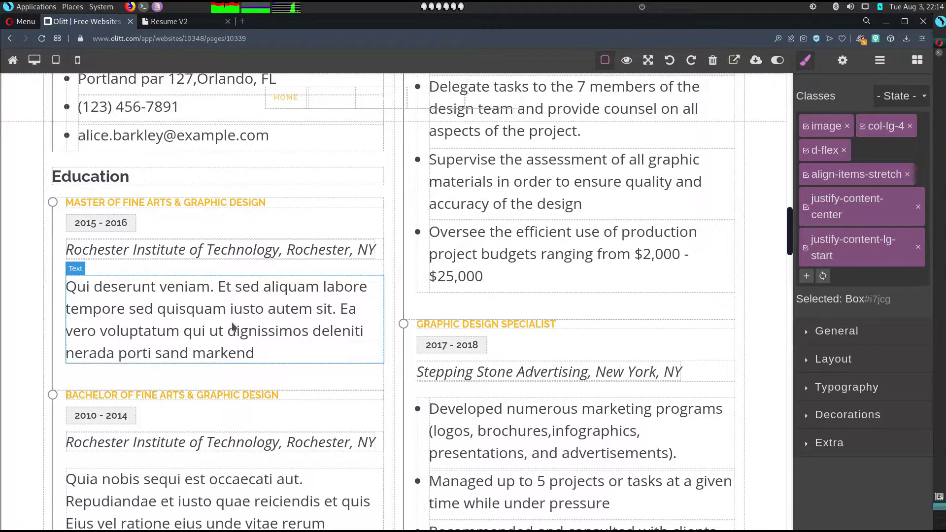
left_click(233, 326)
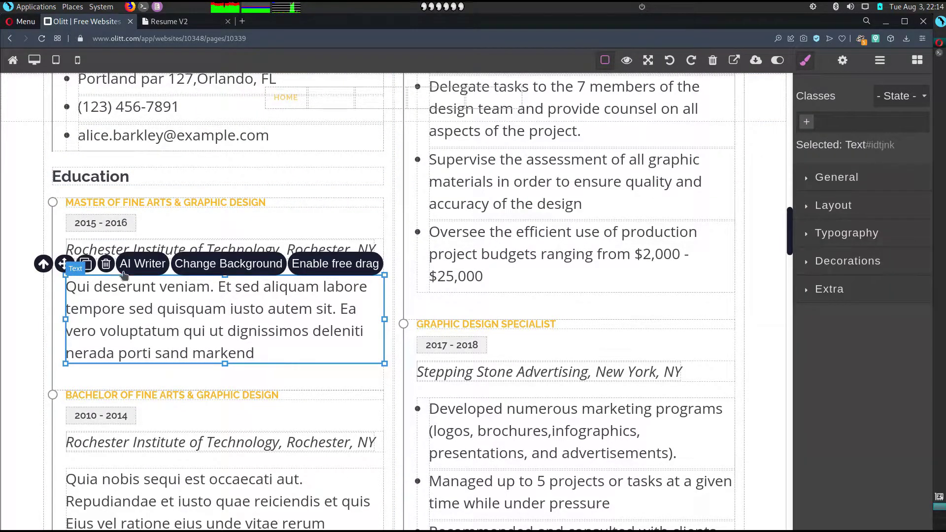
left_click(105, 265)
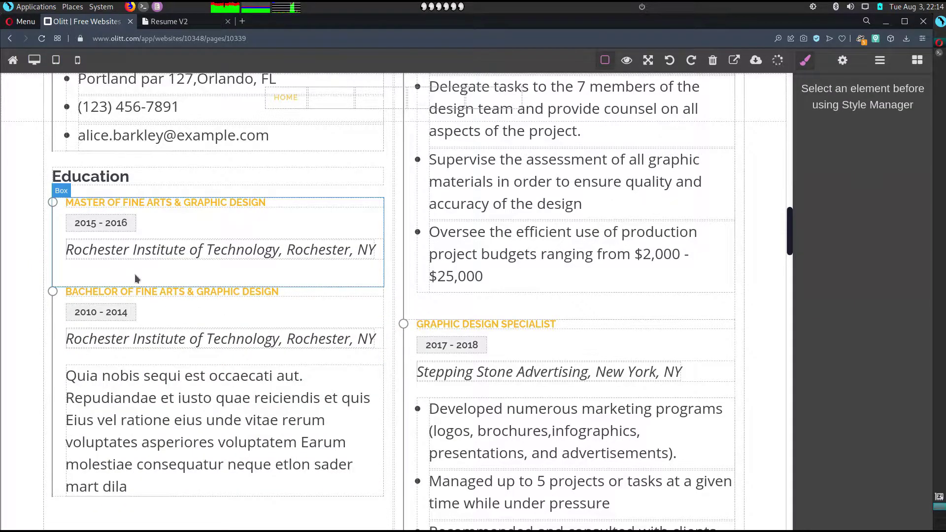
scroll(142, 420, "down", 3)
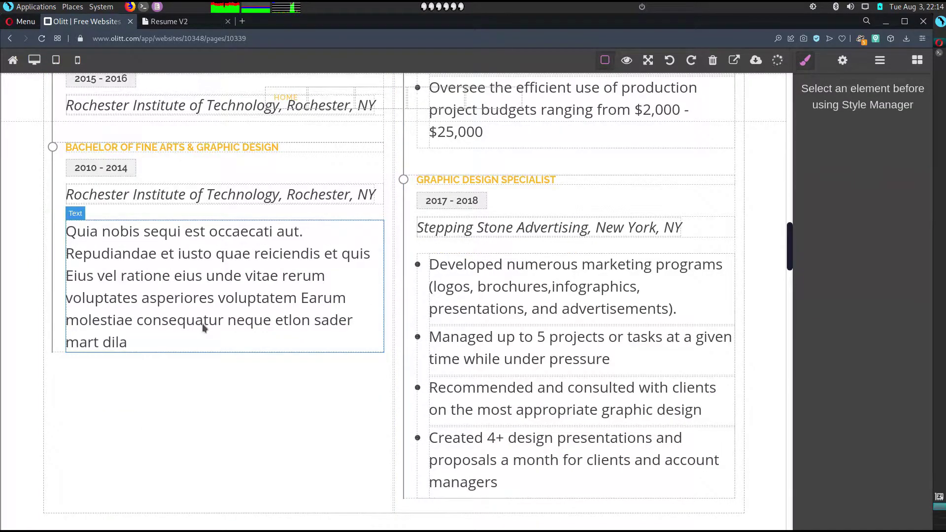
left_click(204, 310)
left_click(105, 209)
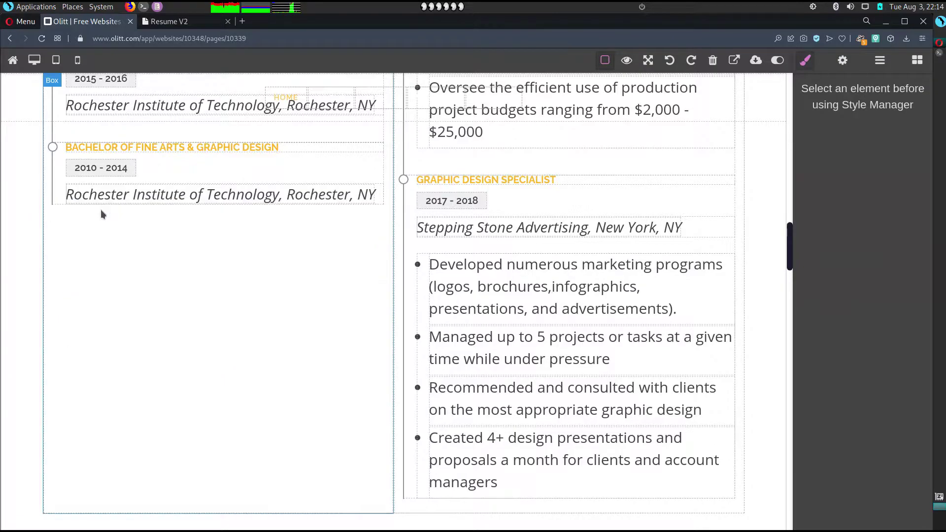
Step: Open the AI Writer for the italic summary paragraph in the My Resume section
scroll(100, 214, "up", 5)
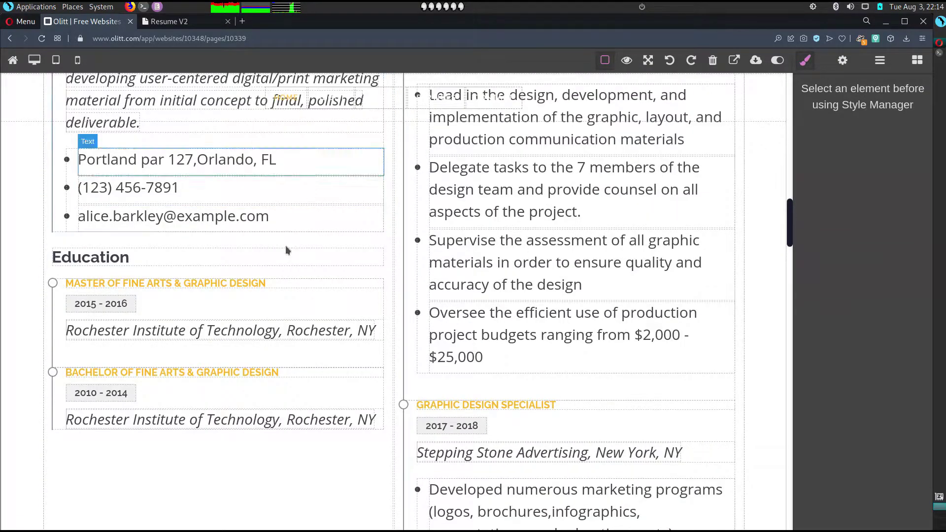
scroll(202, 320, "up", 4)
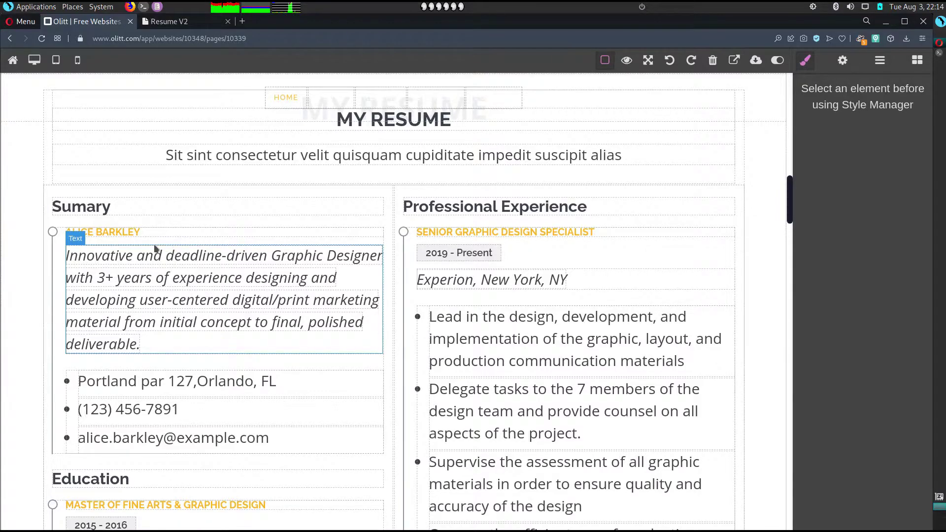
left_click(158, 275)
left_click(158, 276)
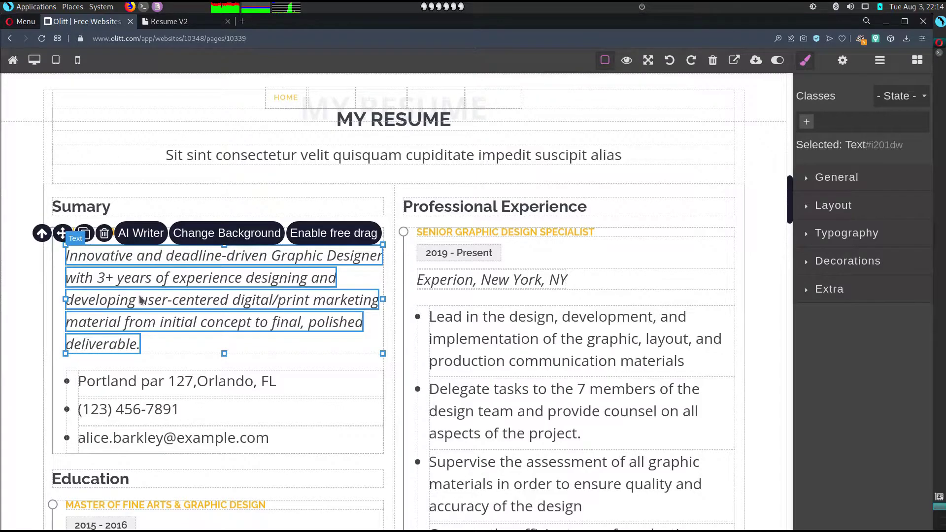
left_click(139, 234)
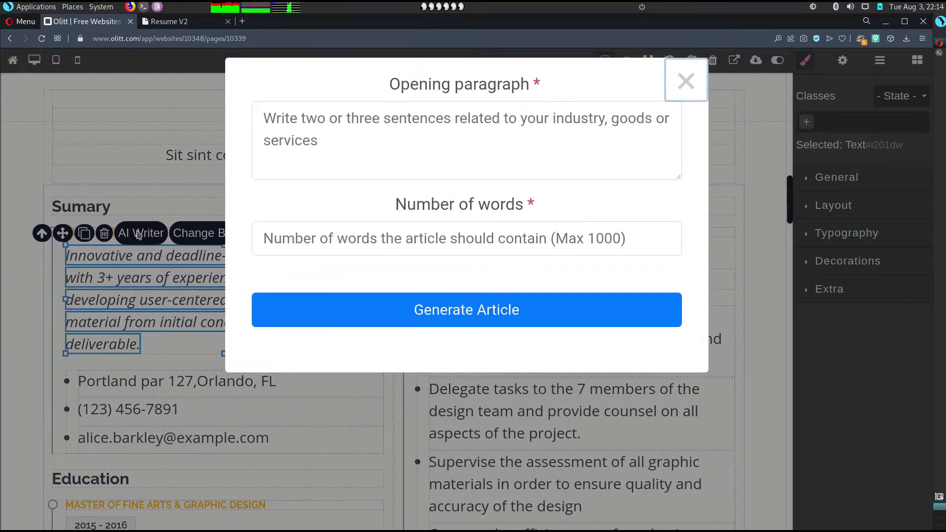
Step: Enter an AI Writer opening paragraph that introduces the site owner by first name as a freelance marketer from New York City
left_click(508, 140)
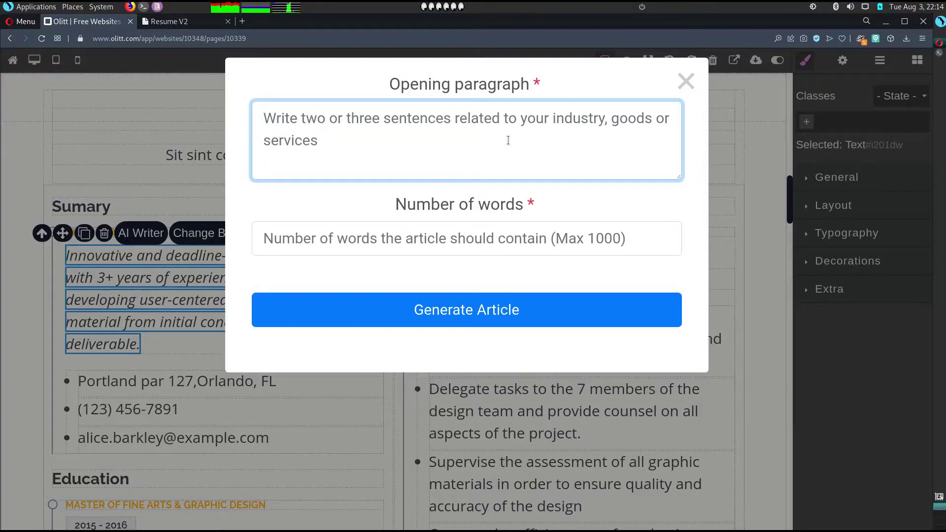
type("Hi")
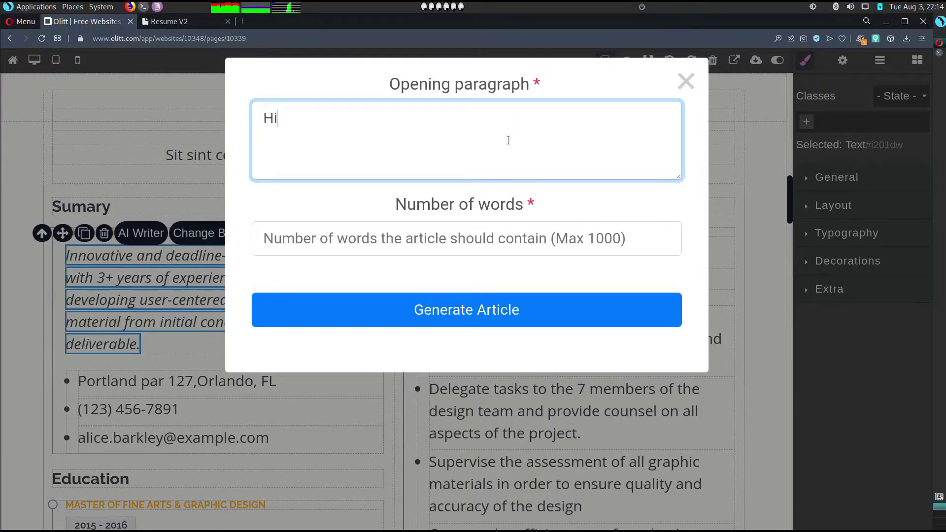
type("m")
key("BackSpace")
key("BackSpace")
type(", my nam eis")
key("BackSpace")
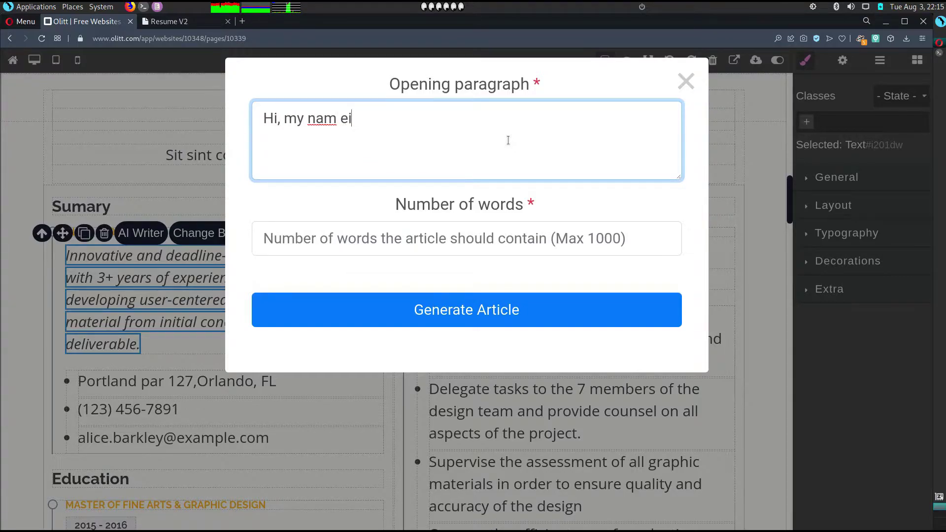
type("is Debra and I am")
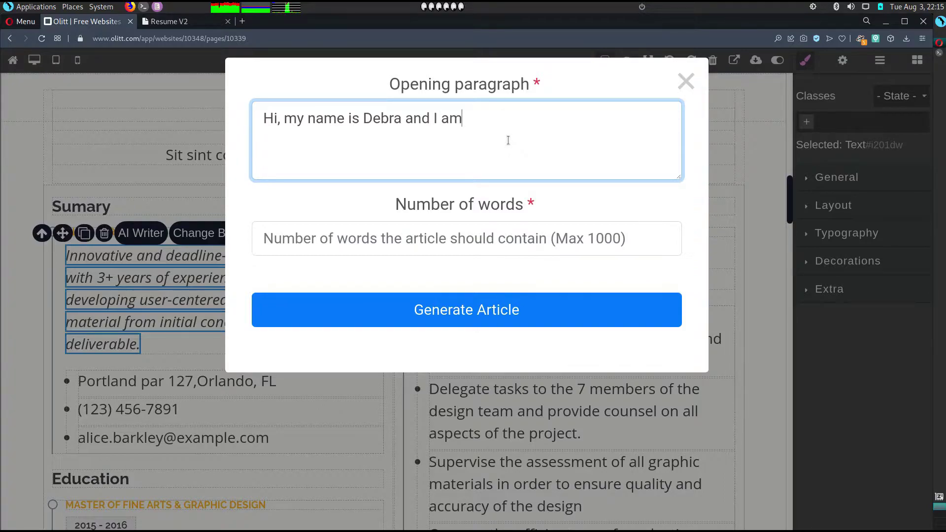
type(" a freelance marke")
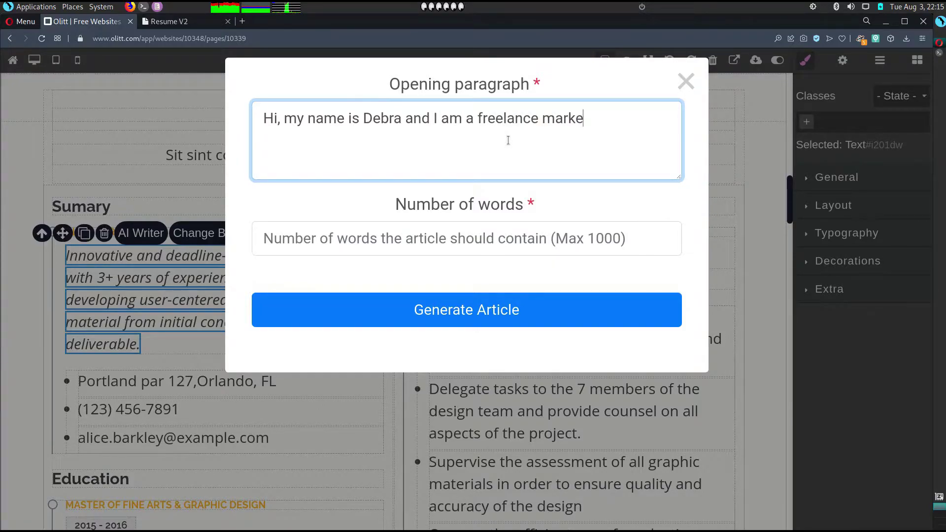
type("ter from New Your C")
key("BackSpace")
type("rk City")
Step: Set the article length to 50 words and generate the article
left_click(461, 244)
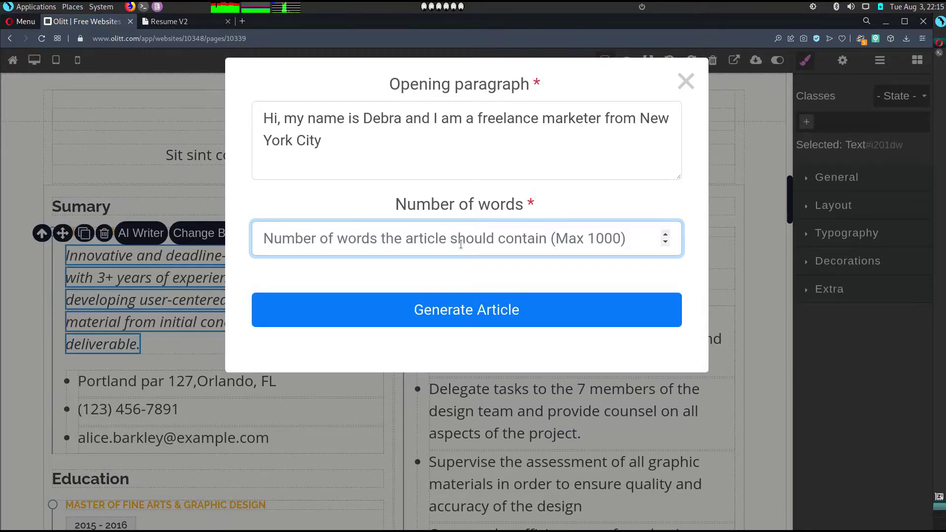
type("30")
key("BackSpace")
key("BackSpace")
type("50")
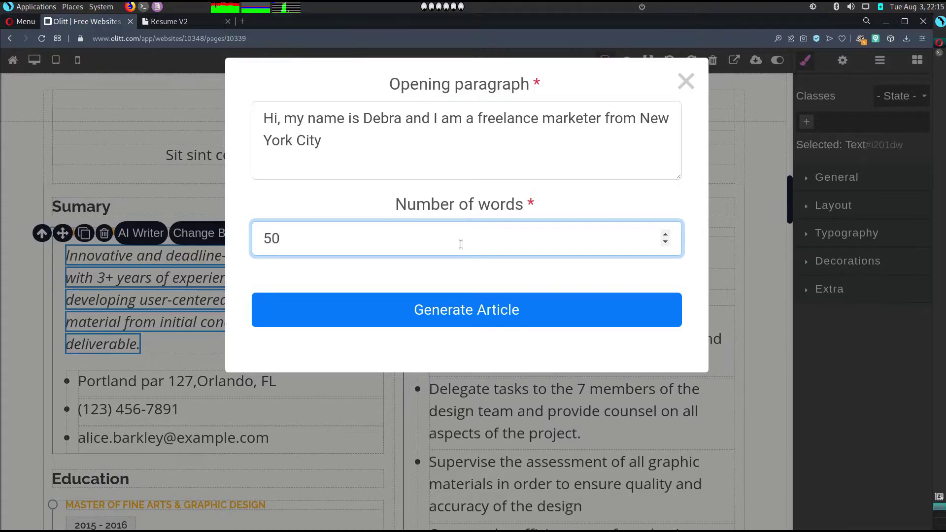
left_click(470, 321)
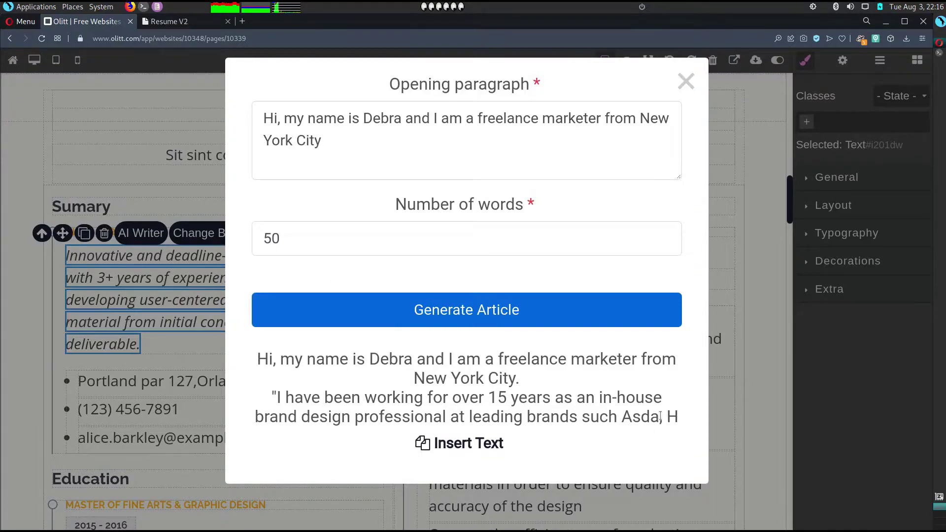
Step: Insert the generated text into the summary paragraph and close the AI Writer
left_click(288, 223)
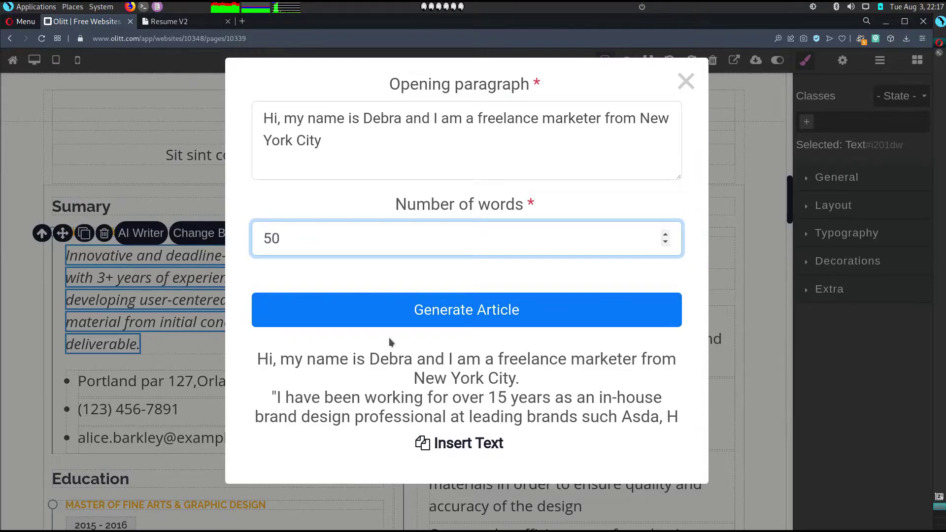
left_click(451, 445)
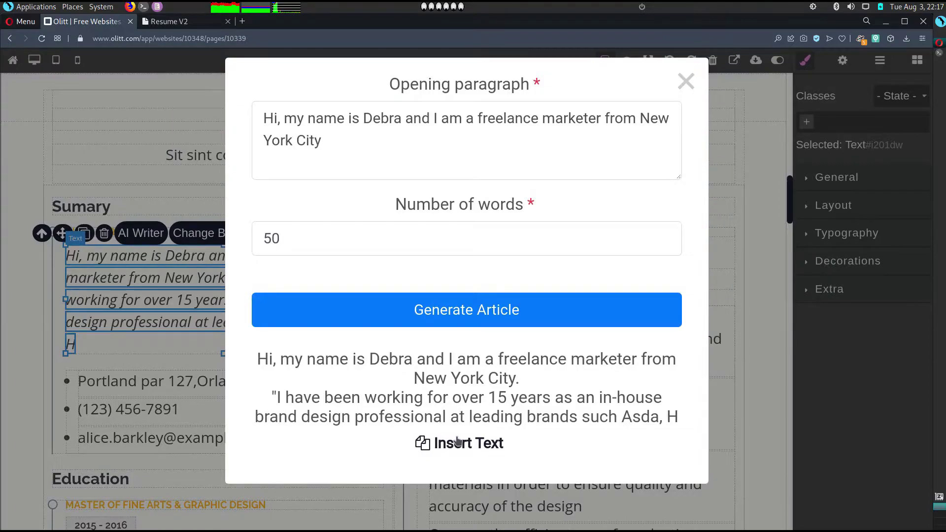
left_click(686, 82)
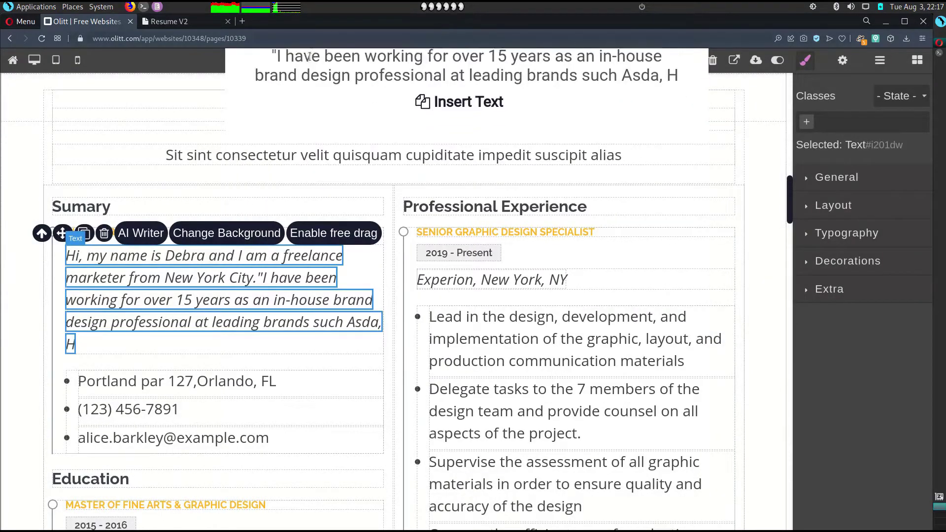
Step: Remove the stray "H" at the end of the summary paragraph and end the sentence with a period after "Asda"
left_click(117, 348)
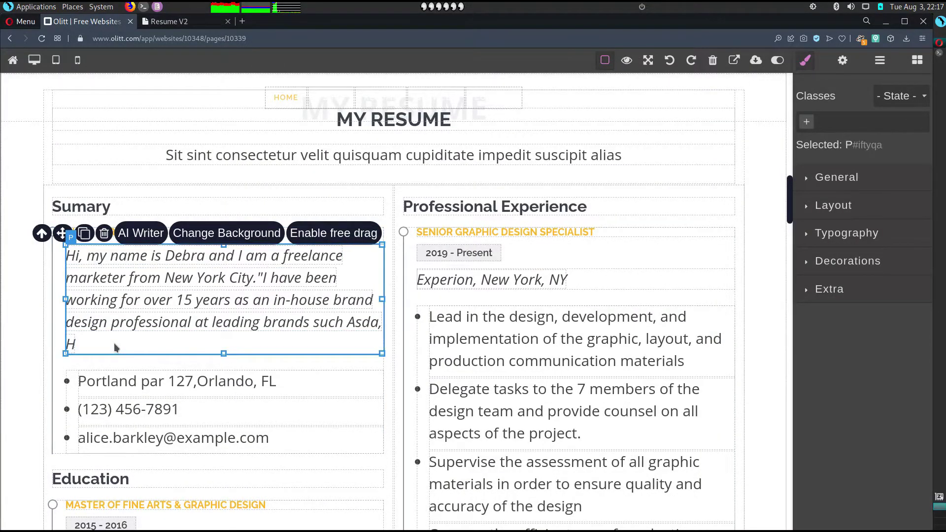
double_click(72, 345)
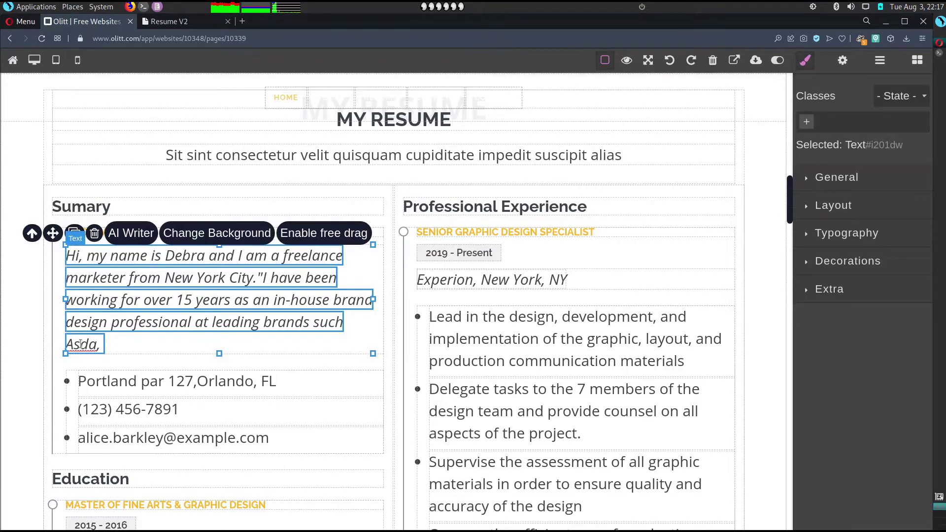
left_click(99, 344)
key("BackSpace")
type(".")
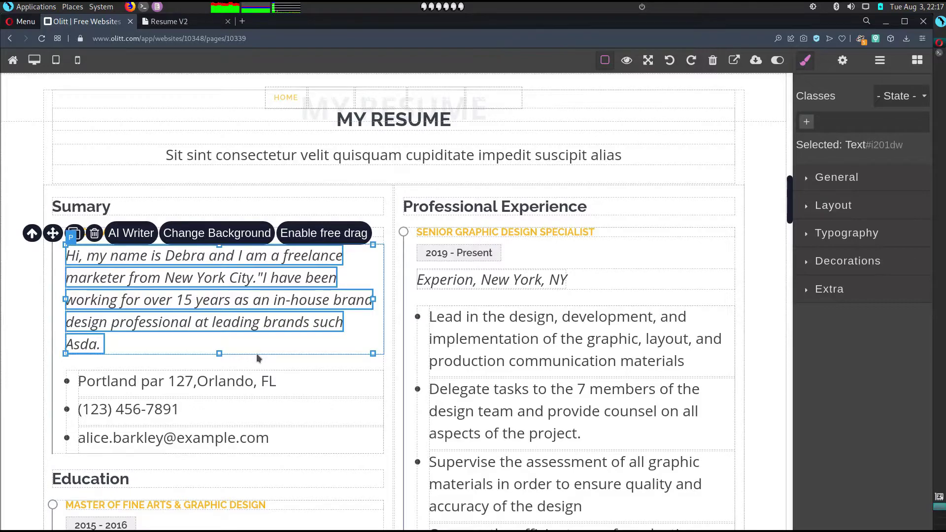
left_click(389, 380)
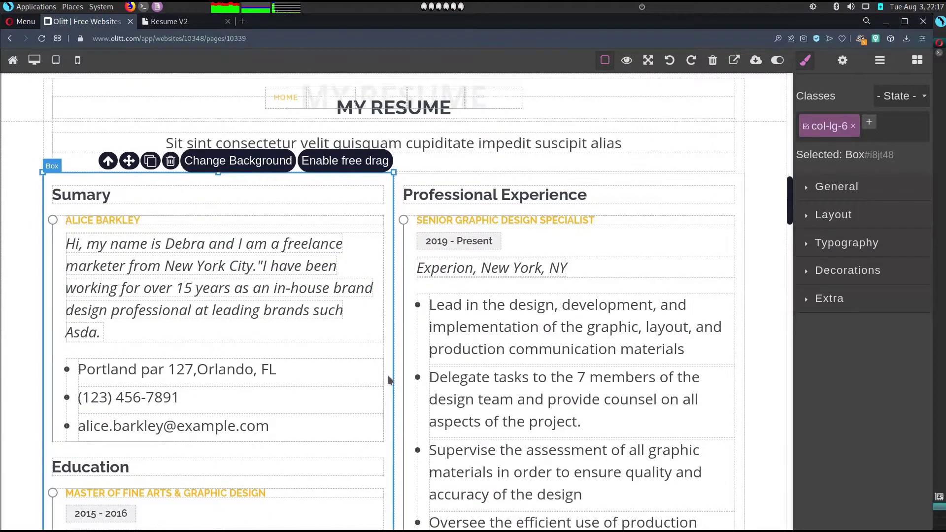
Step: Replace the placeholder subtitle under the My Resume heading with "Know more about my professional background"
scroll(389, 380, "up", 3)
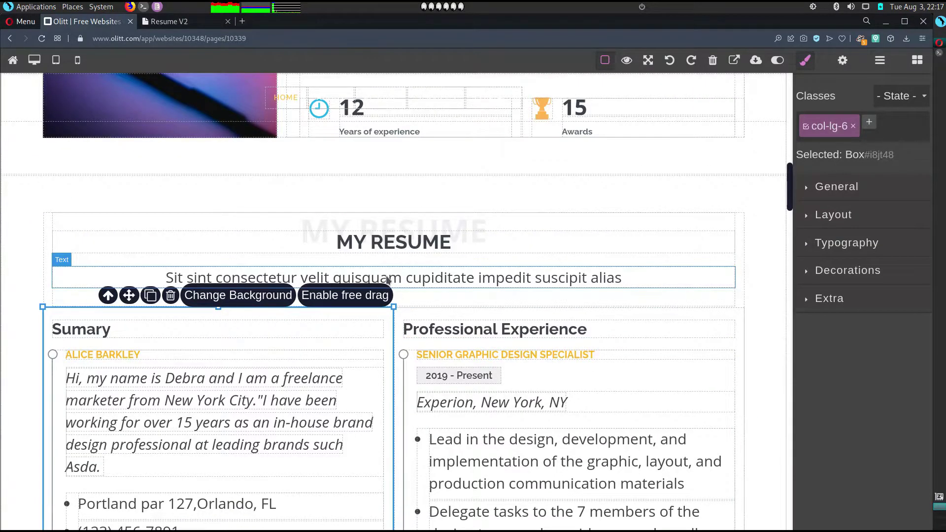
double_click(387, 277)
key("ctrl+a")
type("K")
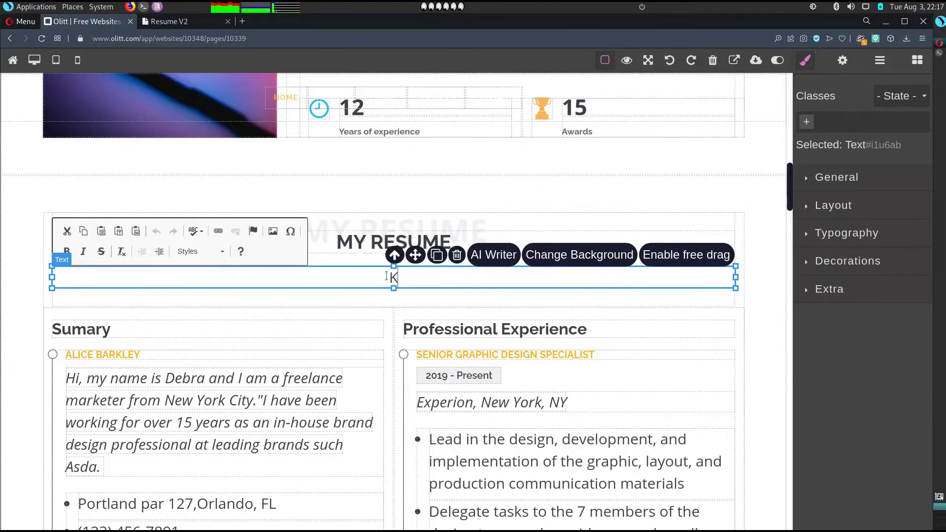
type("now")
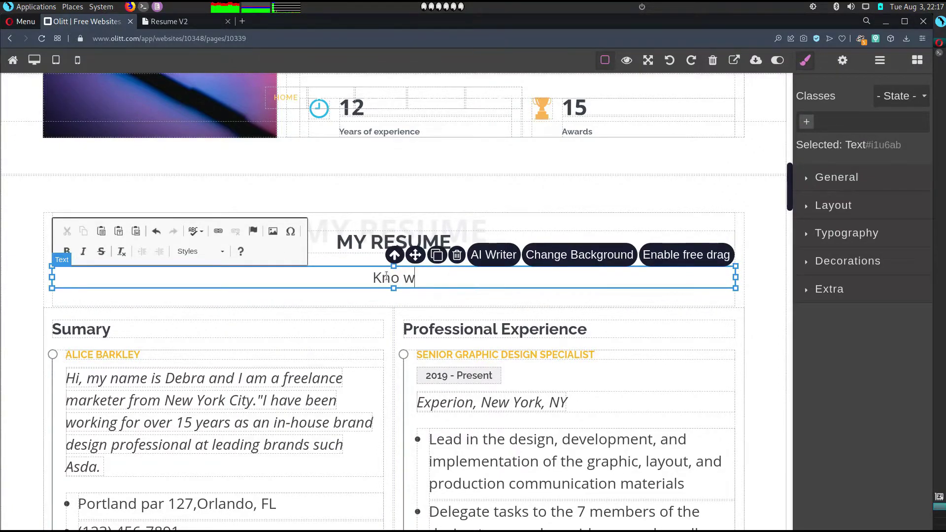
type(" more about my")
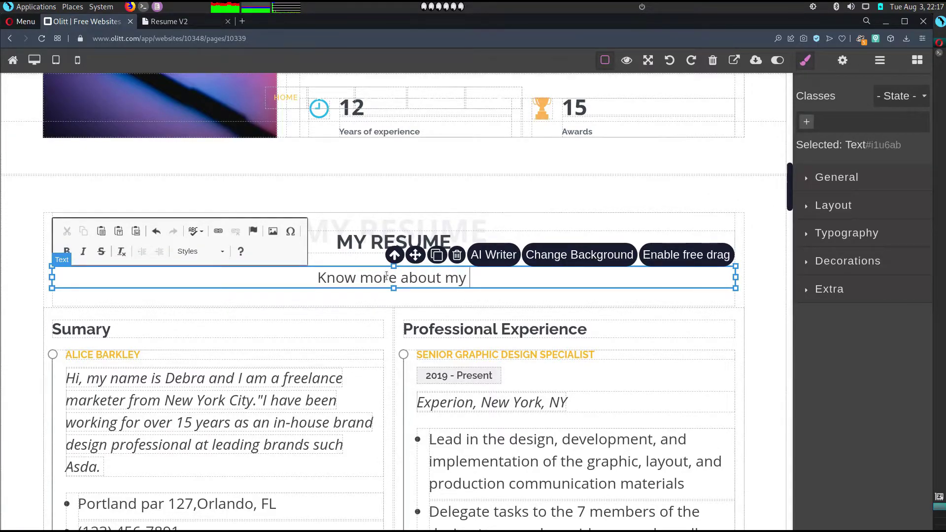
type(" profe")
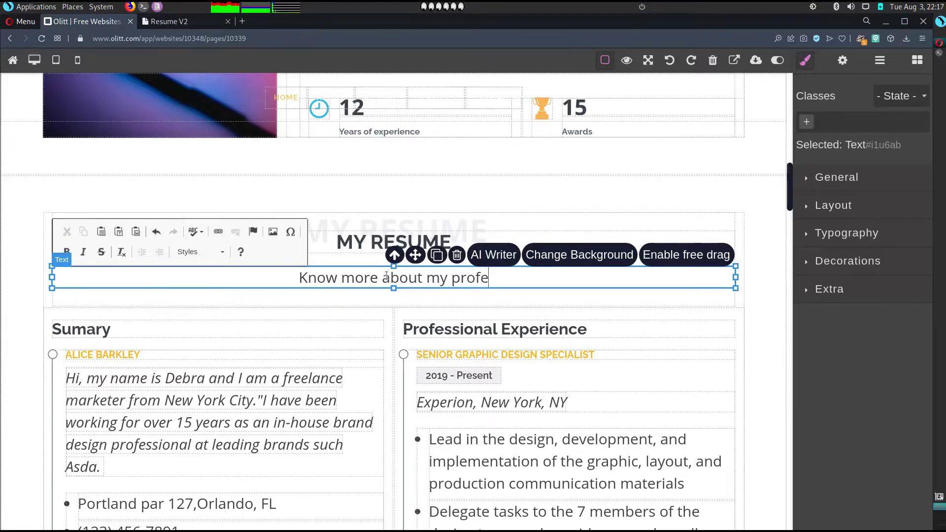
type("ssional b")
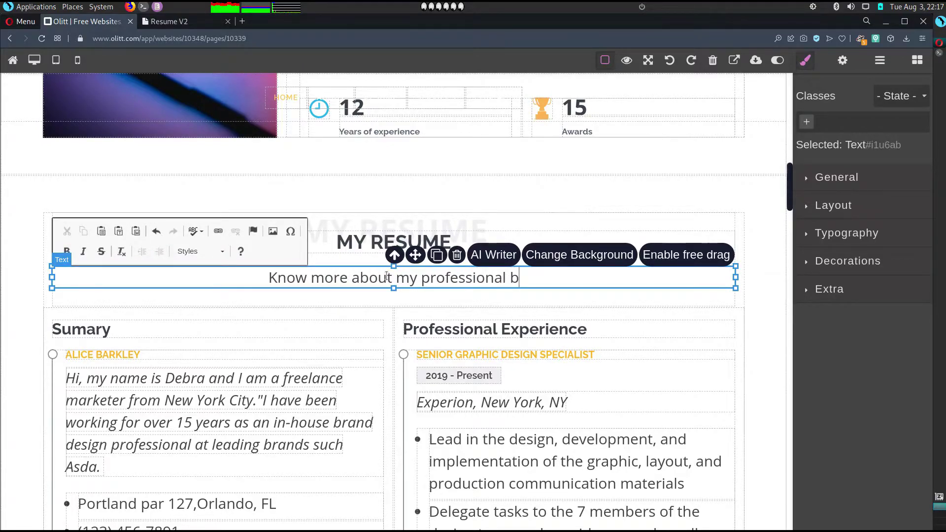
type("ackground")
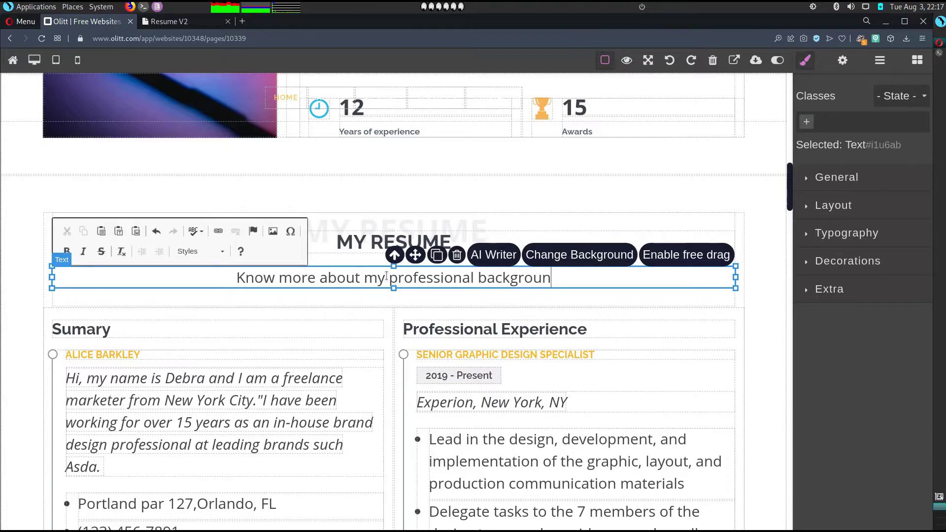
Step: Look through the page from the header to the My Services and My Portfolio sections for remaining placeholder text
scroll(387, 280, "down", 2)
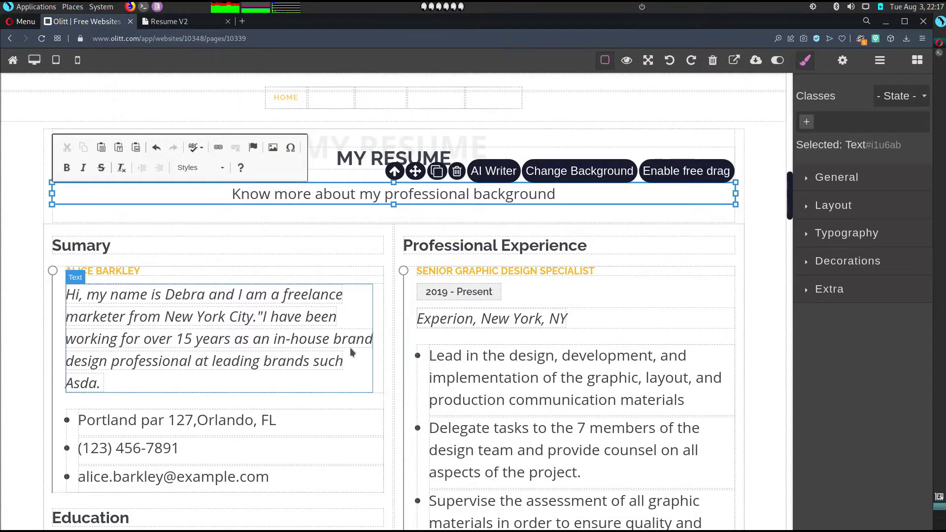
scroll(351, 351, "down", 10)
scroll(350, 350, "down", 6)
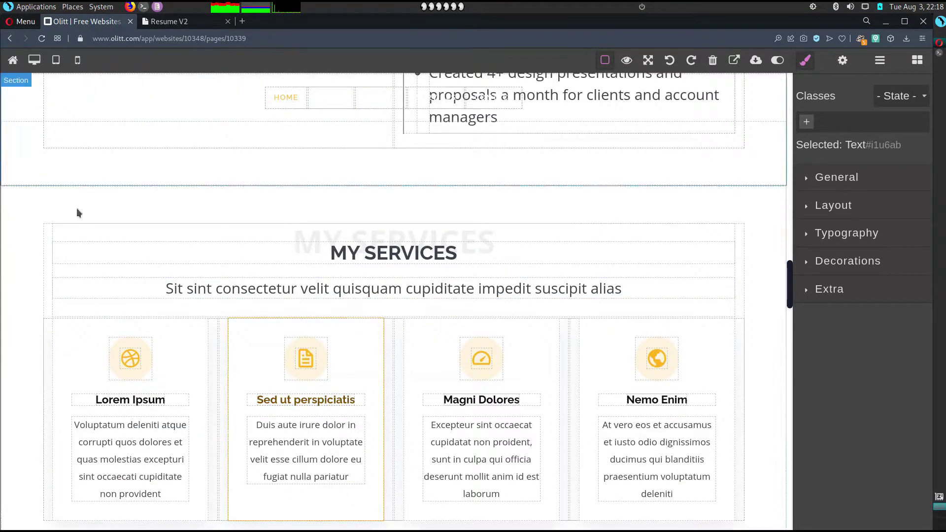
scroll(599, 295, "down", 2)
scroll(599, 296, "down", 5)
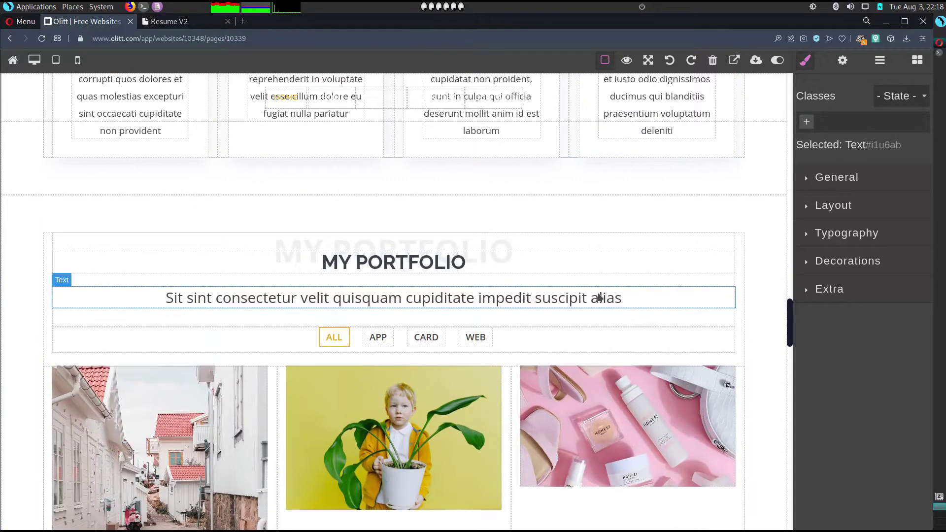
scroll(600, 297, "up", 20)
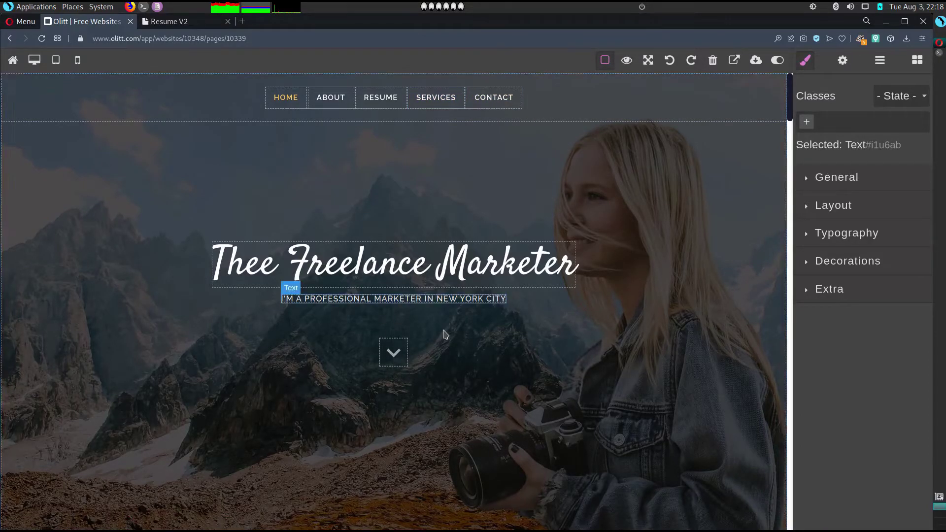
scroll(445, 334, "down", 5)
scroll(445, 334, "down", 15)
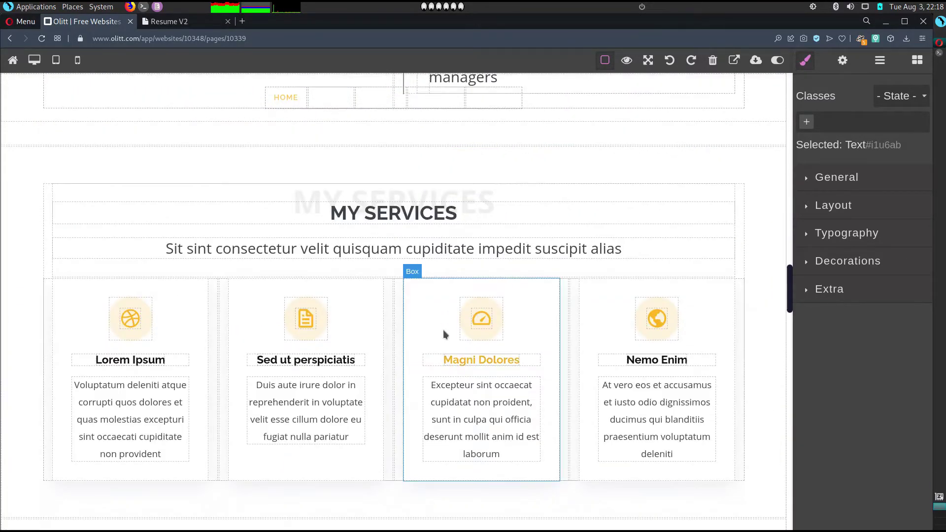
scroll(445, 334, "up", 3)
scroll(445, 334, "down", 3)
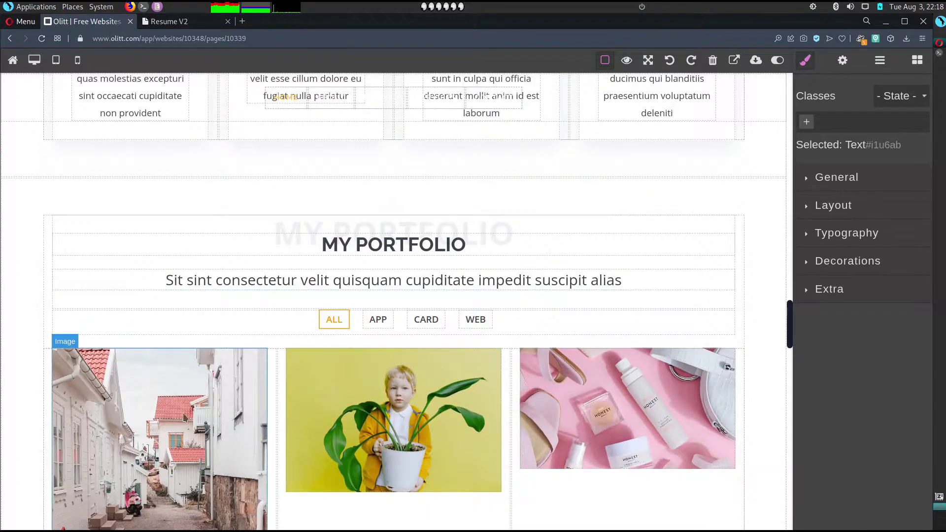
scroll(376, 392, "up", 8)
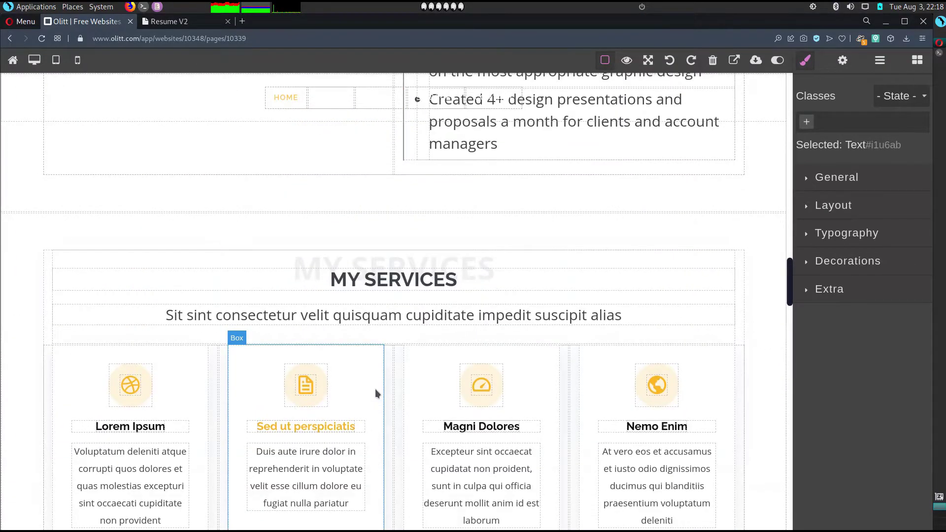
Step: Replace the placeholder subtitle under the My Services heading with "Check out what I do best"
scroll(376, 393, "down", 3)
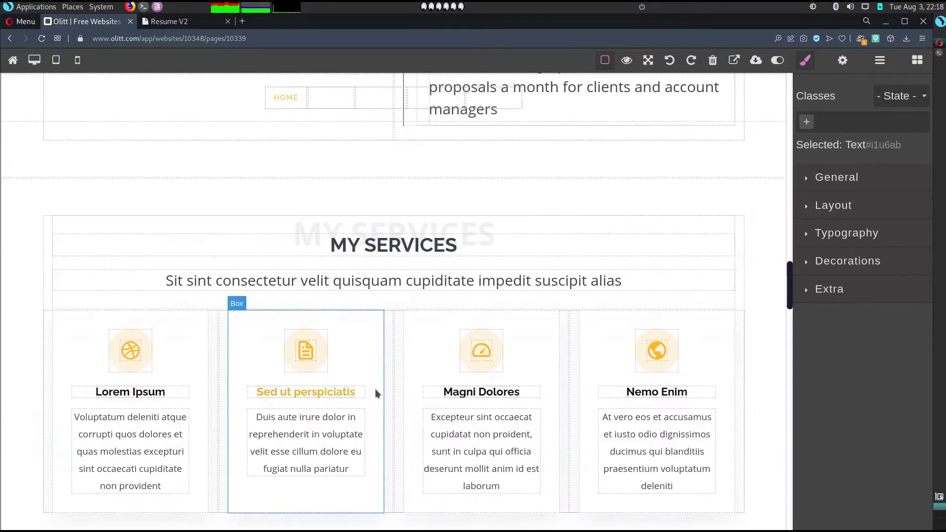
triple_click(395, 284)
key("BackSpace")
type("Check out what I offer")
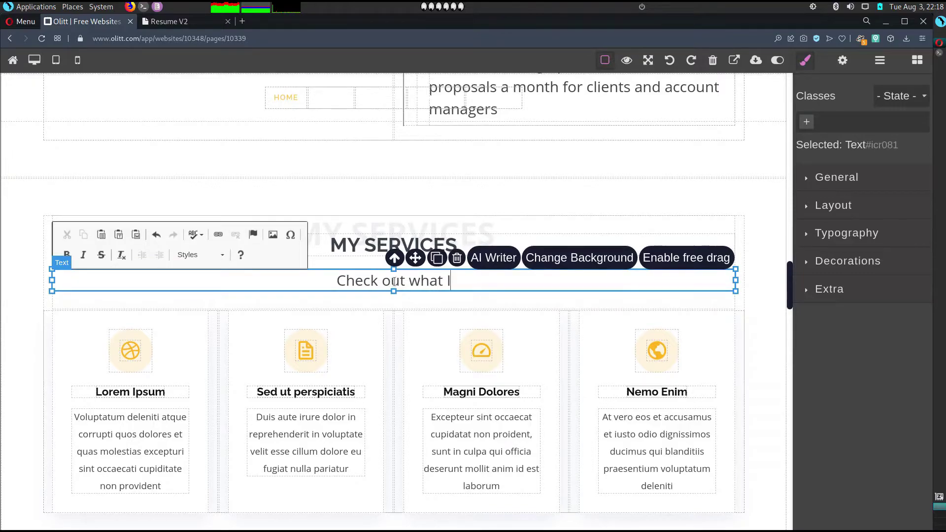
key("BackSpace")
key("BackSpace")
key("BackSpace")
key("BackSpace")
key("BackSpace")
key("BackSpace")
key("BackSpace")
type("I do best")
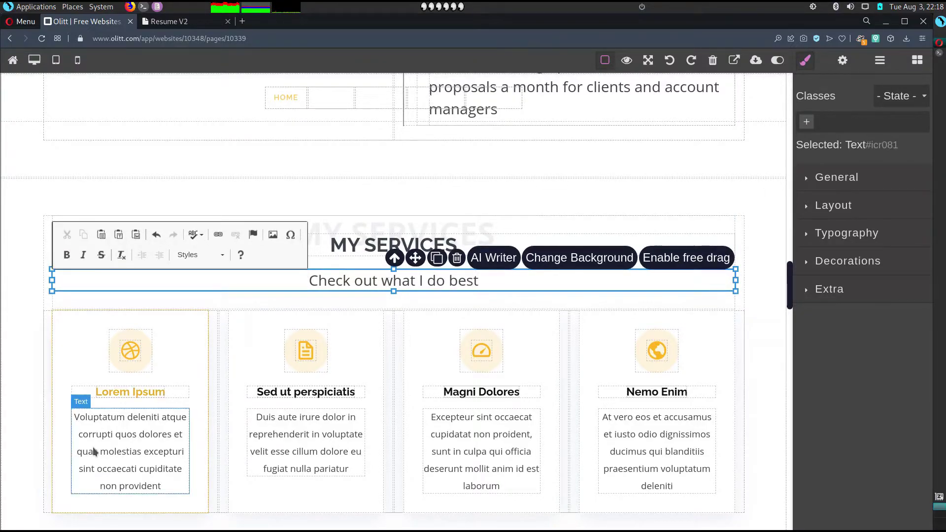
Step: Open the "Lorem Ipsum" title of the first service card for editing
scroll(93, 448, "down", 3)
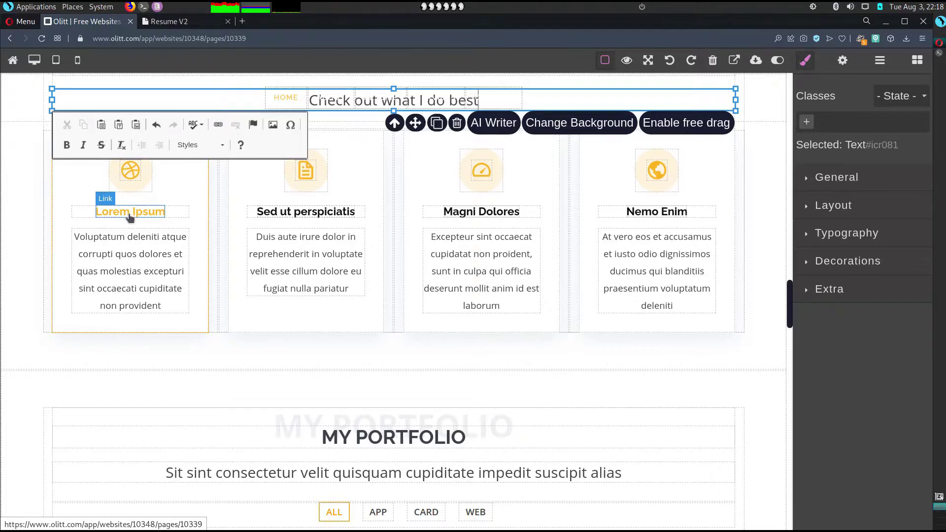
triple_click(129, 212)
left_click(129, 212)
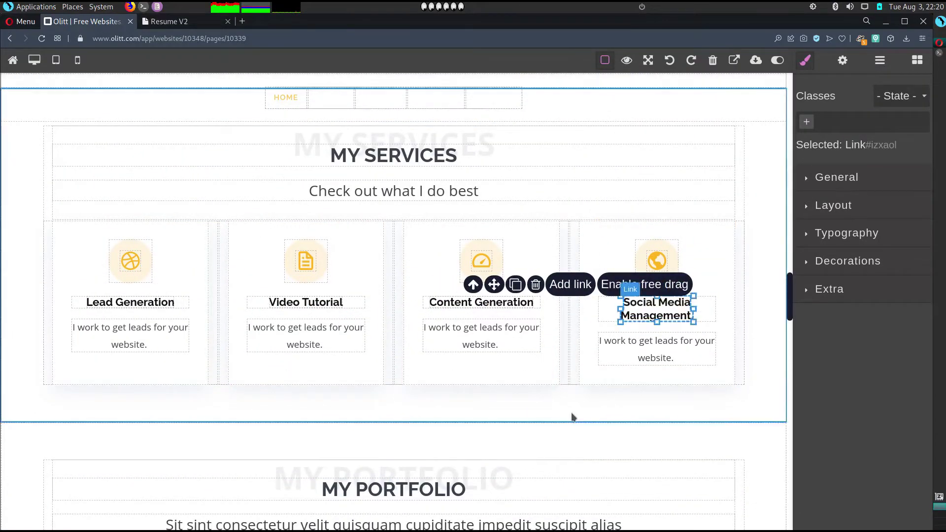
Step: Delete the whole My Portfolio section below the service cards
left_click(570, 416)
scroll(572, 418, "down", 1)
scroll(572, 417, "down", 1)
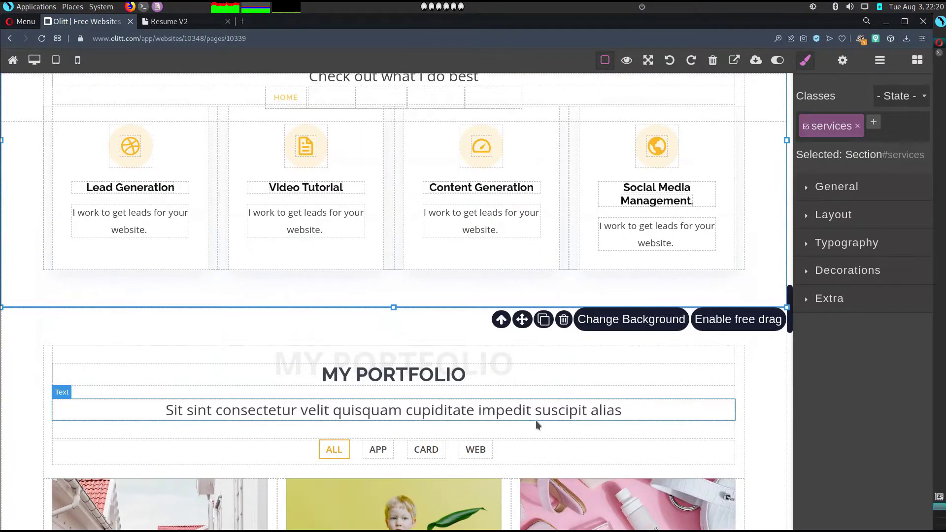
scroll(536, 422, "down", 10)
scroll(536, 422, "down", 6)
scroll(537, 421, "up", 8)
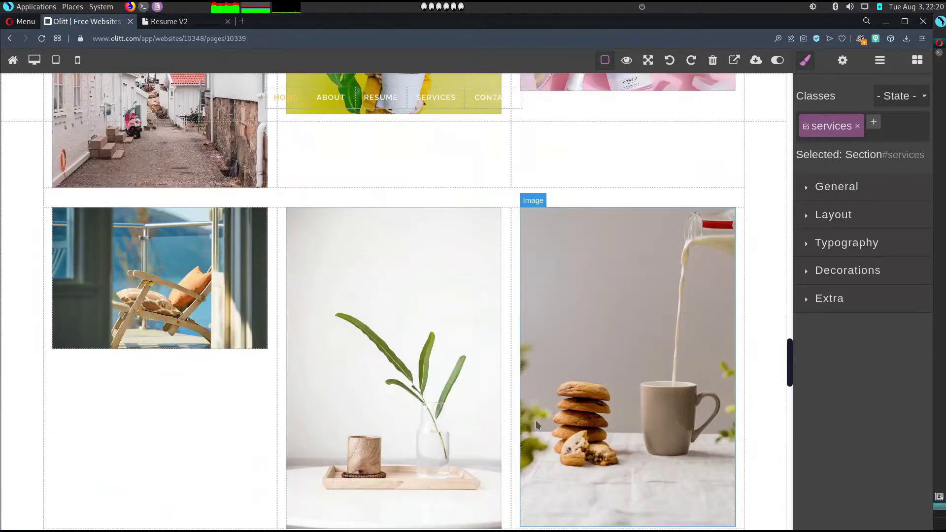
scroll(338, 241, "up", 3)
scroll(337, 242, "up", 1)
left_click(23, 224)
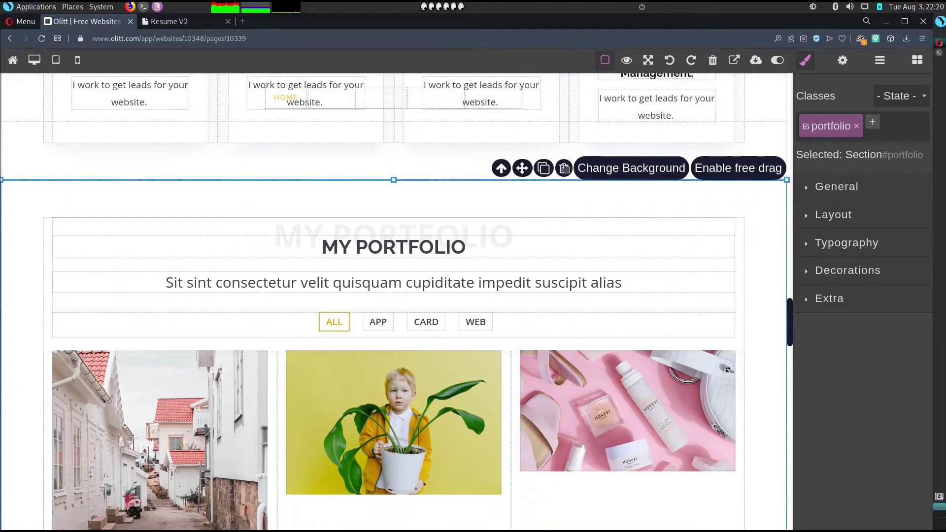
left_click(564, 168)
Step: Delete the whole Pricing section with its four plan cards
scroll(340, 319, "down", 4)
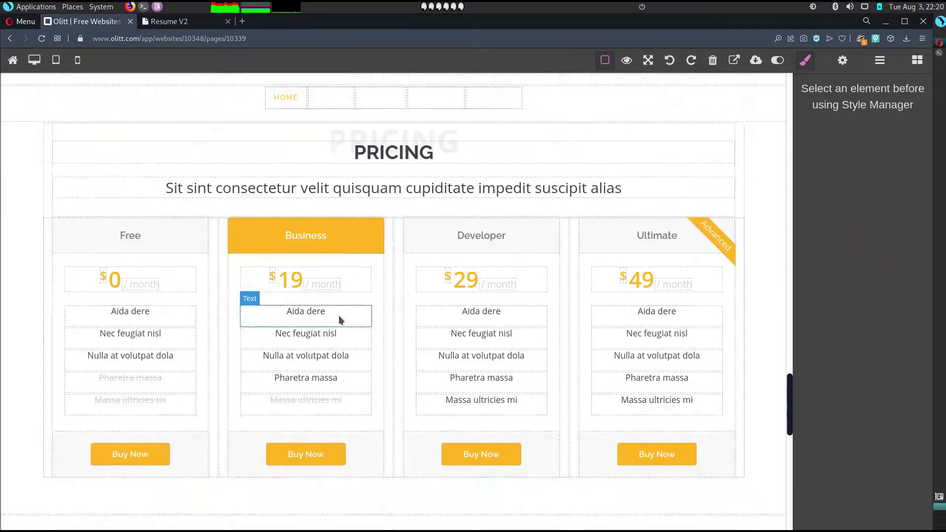
scroll(339, 316, "down", 11)
scroll(465, 224, "up", 20)
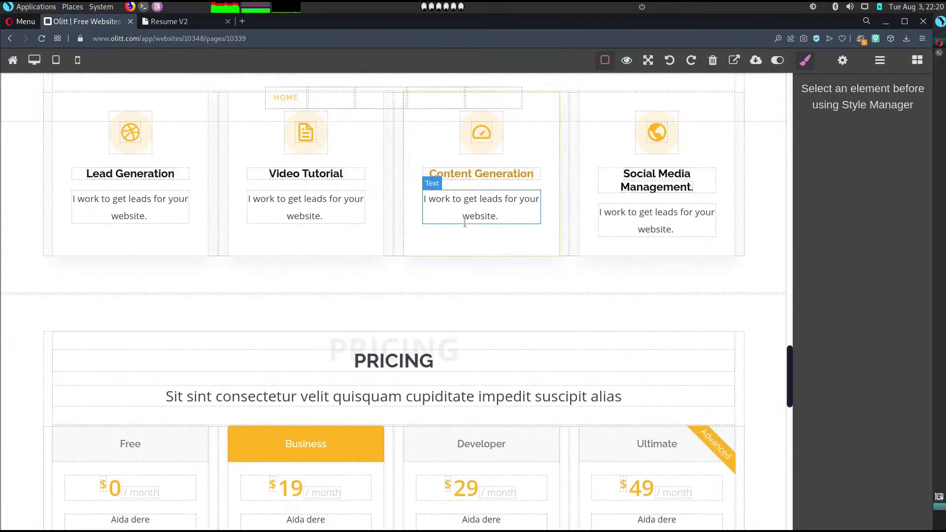
scroll(261, 482, "down", 20)
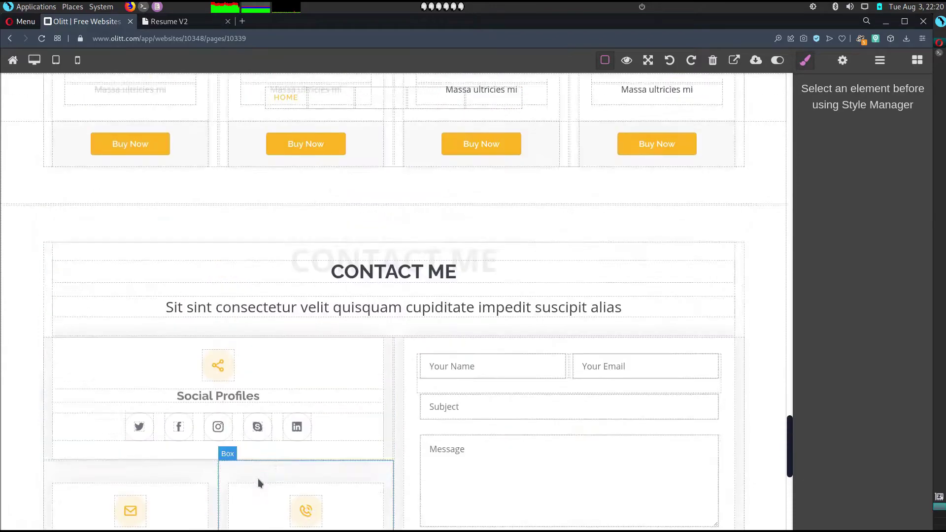
scroll(258, 473, "up", 3)
scroll(370, 249, "up", 9)
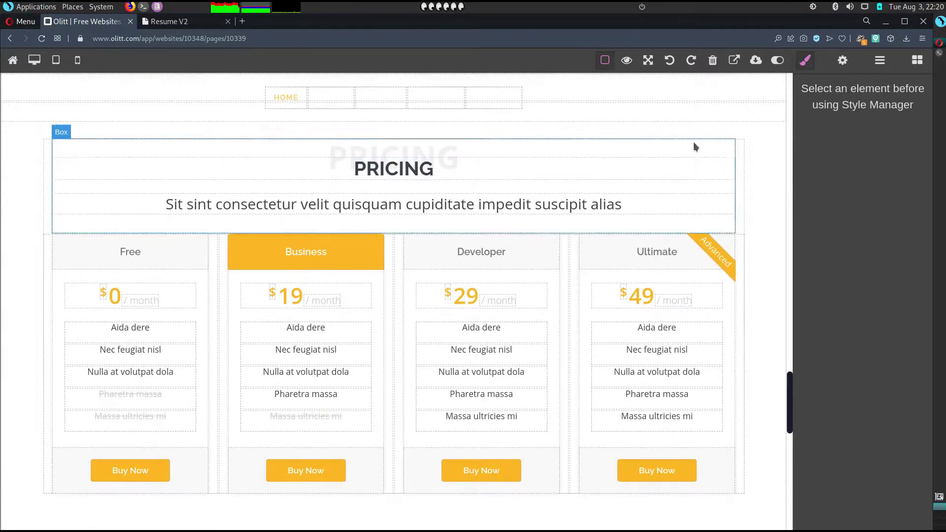
left_click(764, 223)
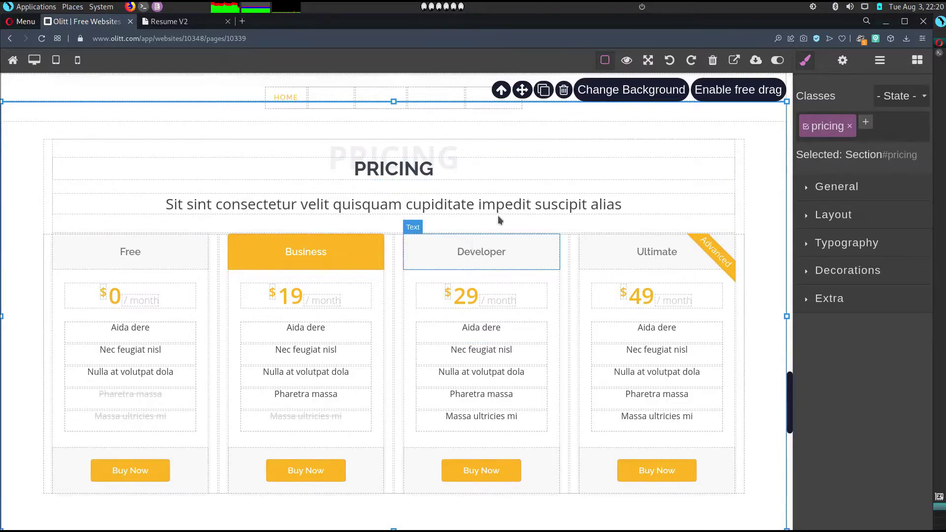
scroll(527, 207, "up", 3)
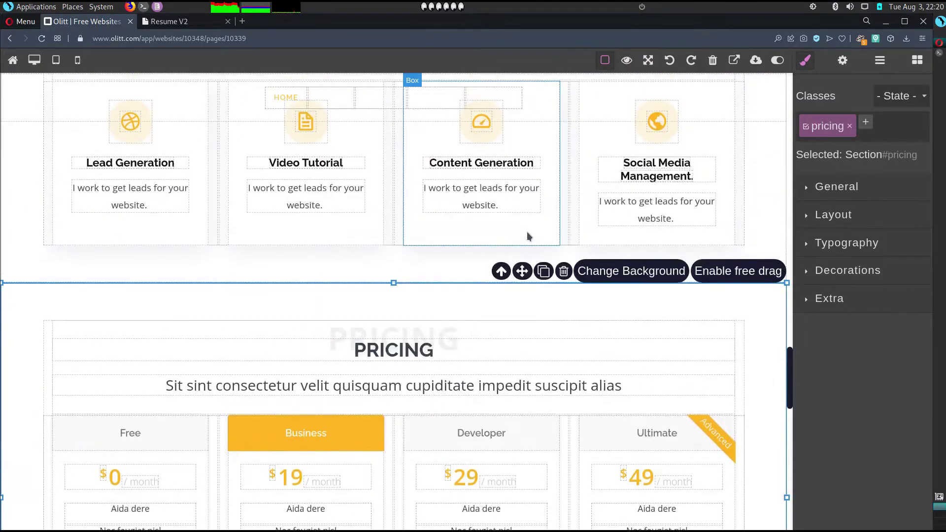
left_click(563, 271)
Step: Replace the placeholder subtitle under the Contact Me heading with "Get To Know Me"
scroll(563, 274, "down", 1)
scroll(565, 279, "down", 7)
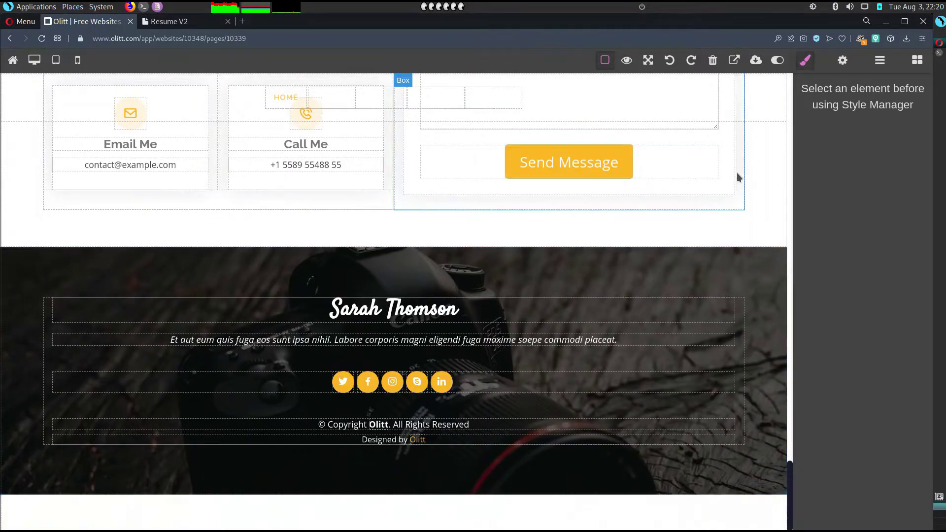
scroll(738, 210, "up", 3)
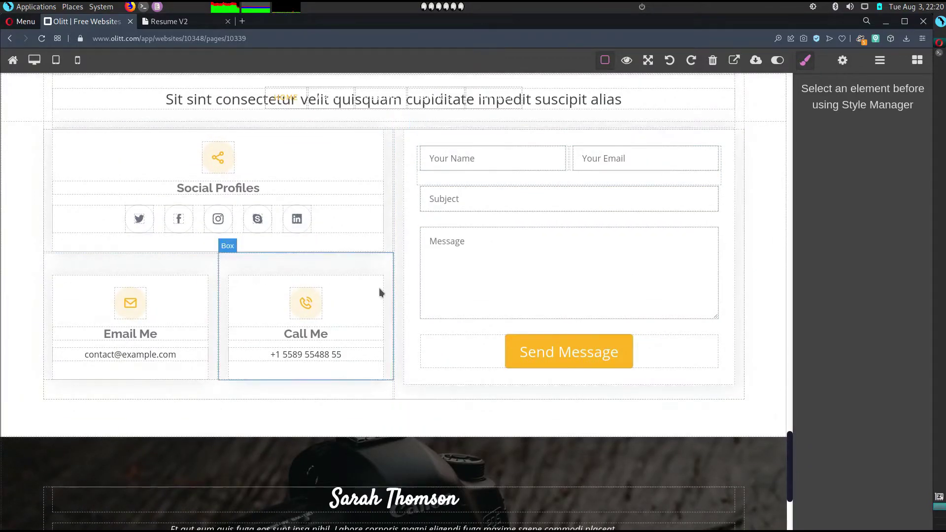
scroll(380, 288, "up", 4)
left_click(295, 320)
double_click(296, 320)
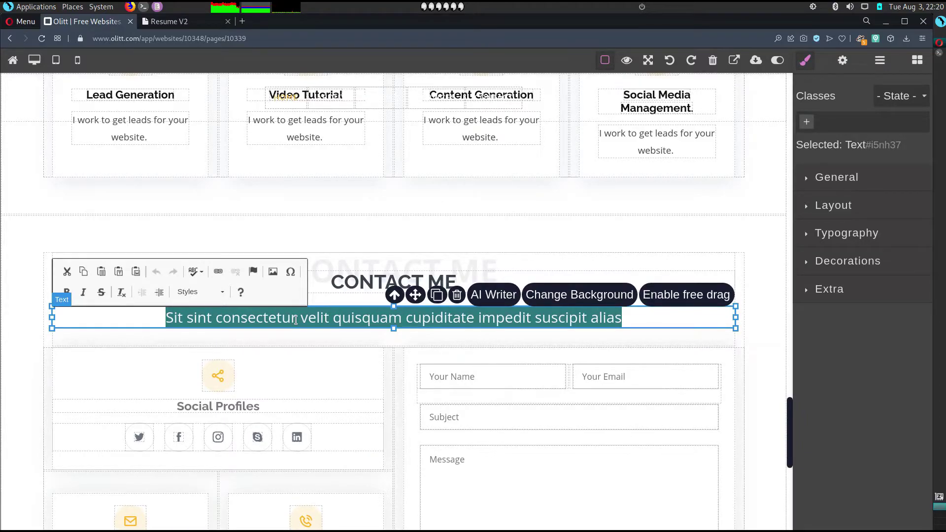
key("BackSpace")
type("Get To")
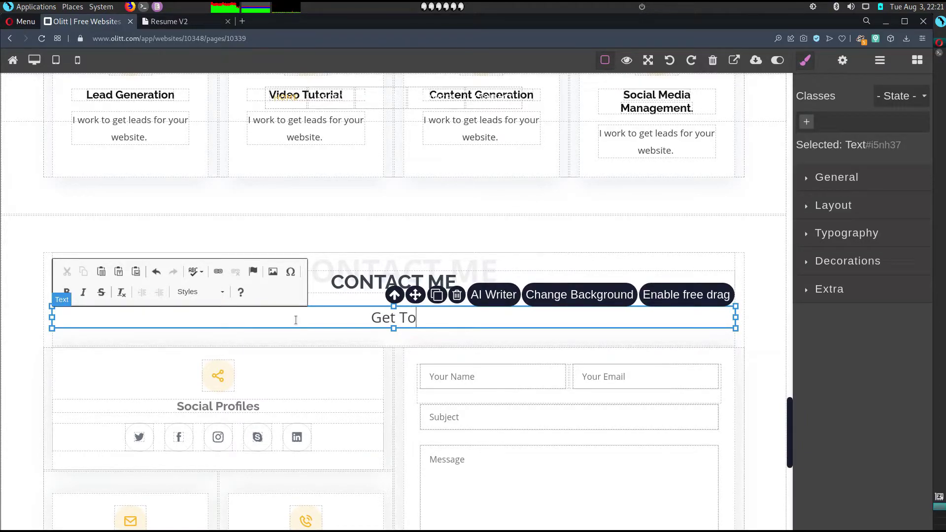
type(" Know M")
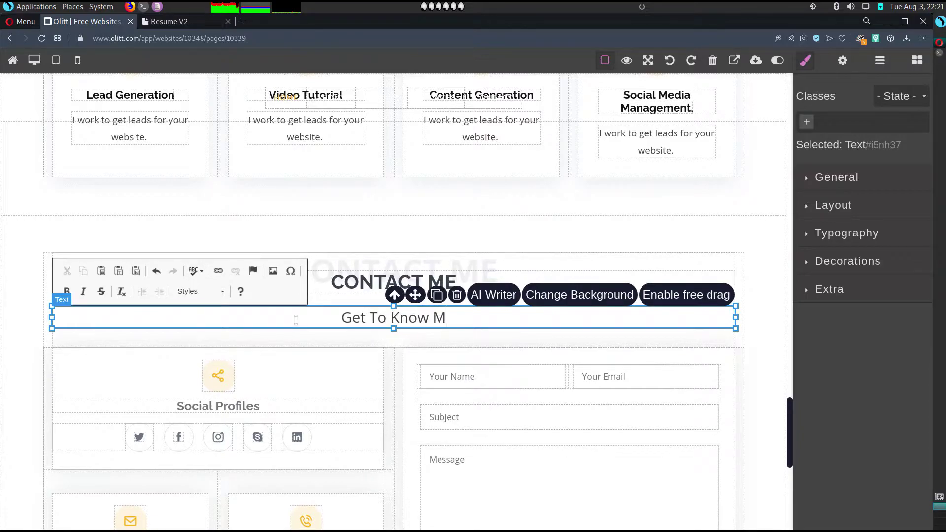
type("e")
Step: Delete the message form from the Contact Me section, along with the empty column that held it
scroll(296, 325, "down", 3)
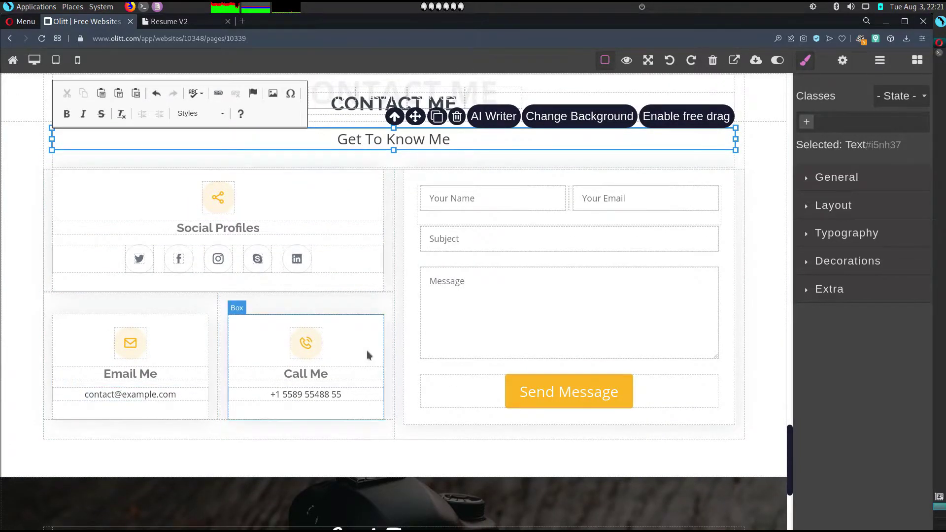
left_click(726, 237)
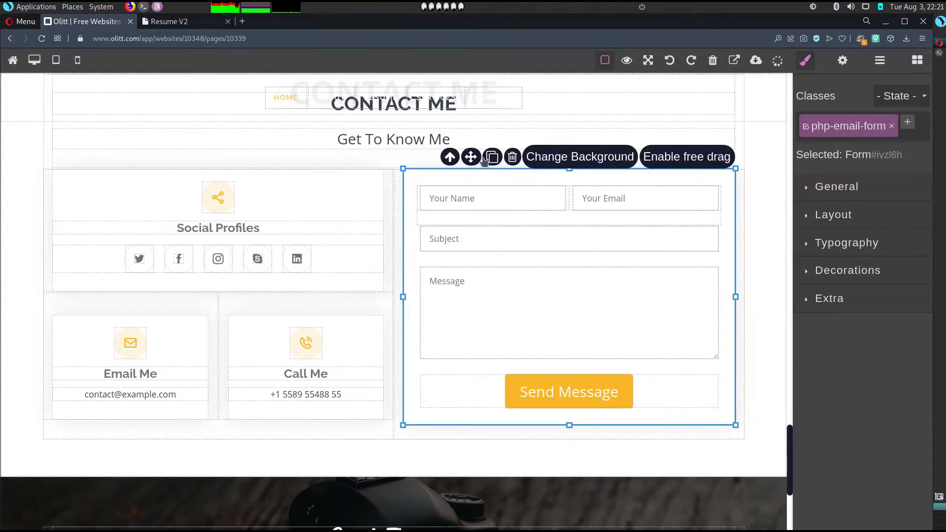
left_click(512, 157)
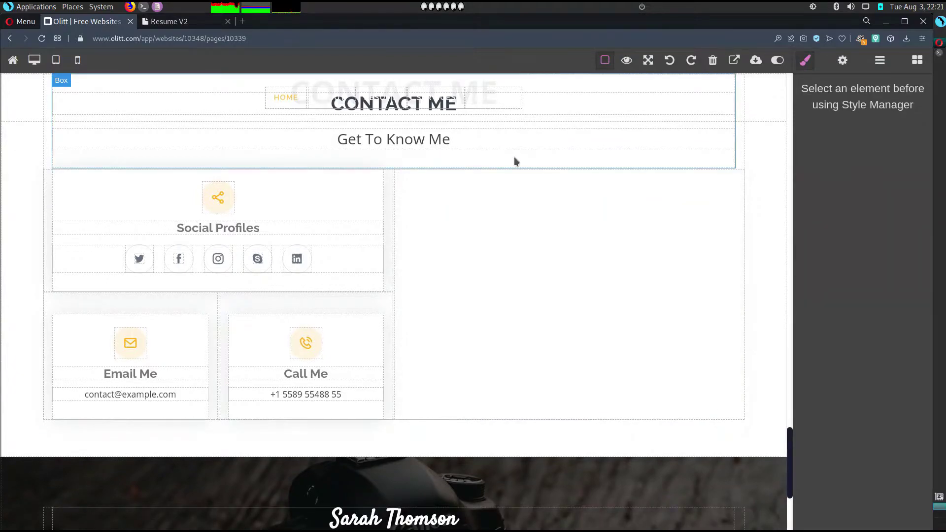
left_click(511, 227)
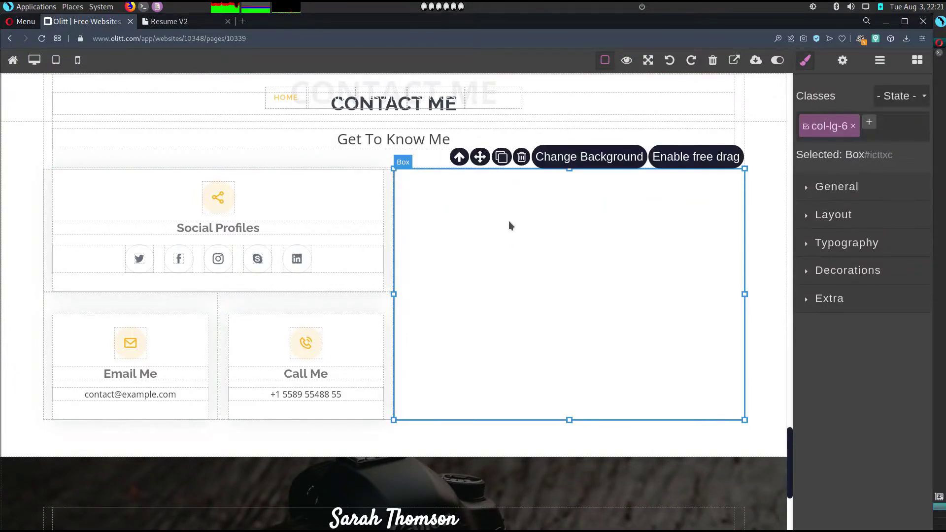
left_click(522, 157)
Step: Delete the row of social media icons from the footer
scroll(462, 364, "down", 4)
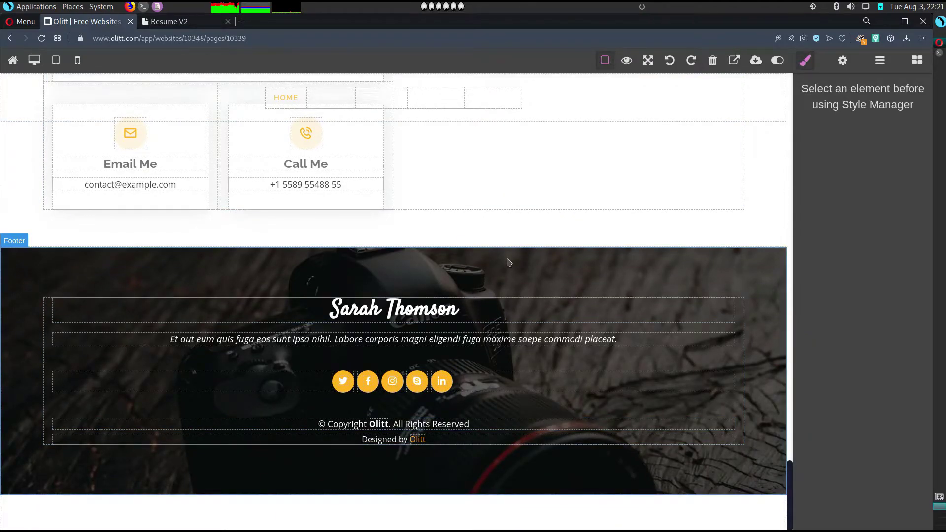
scroll(527, 301, "up", 2)
scroll(528, 301, "up", 3)
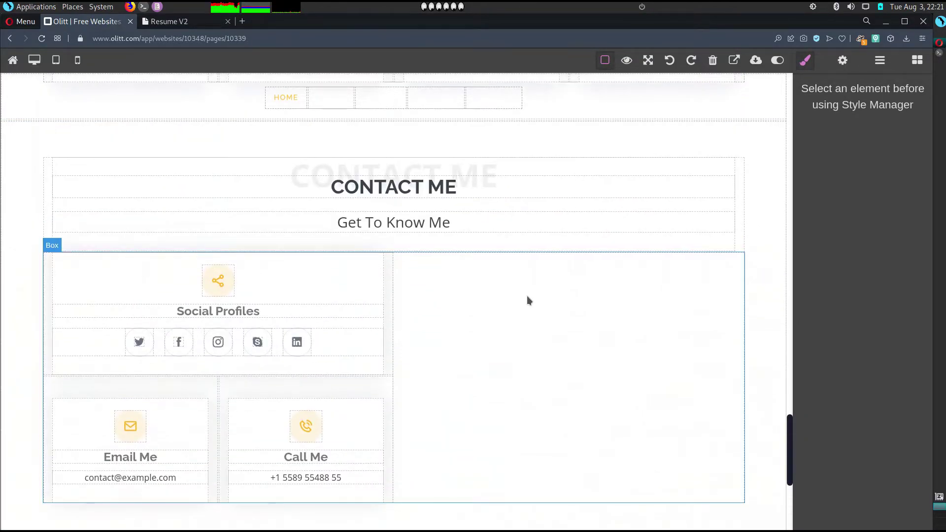
scroll(527, 299, "down", 4)
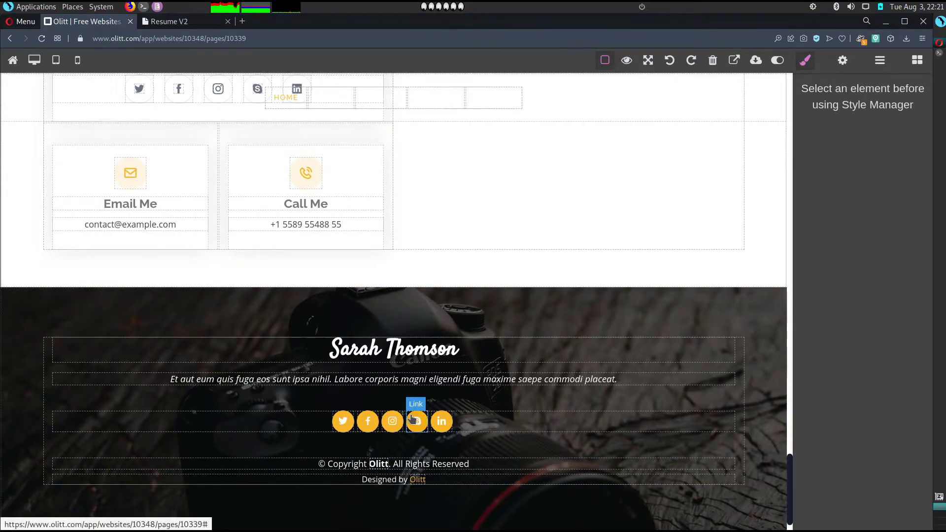
left_click(529, 418)
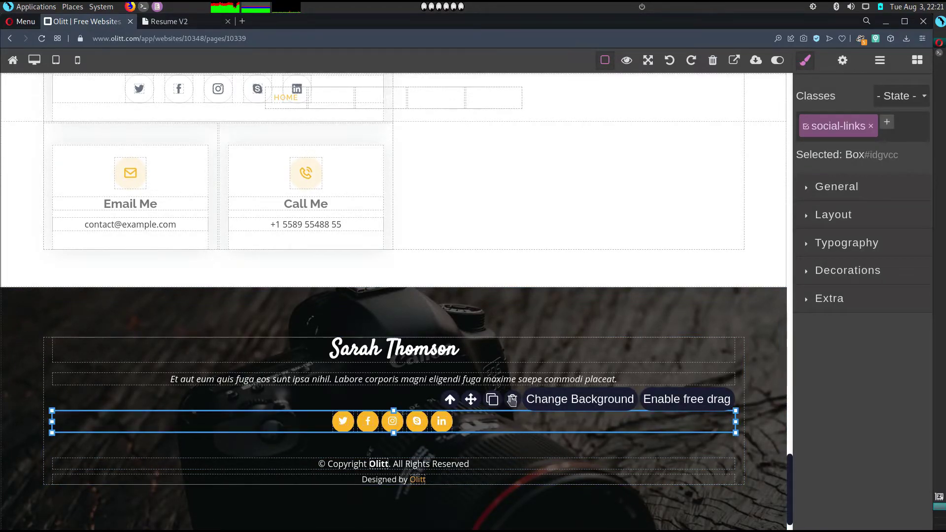
scroll(211, 204, "up", 2)
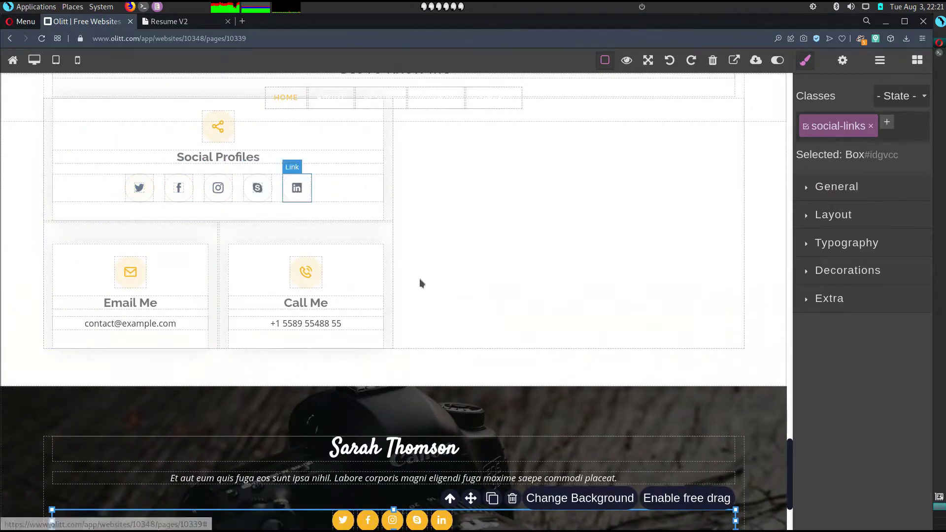
scroll(435, 337, "down", 2)
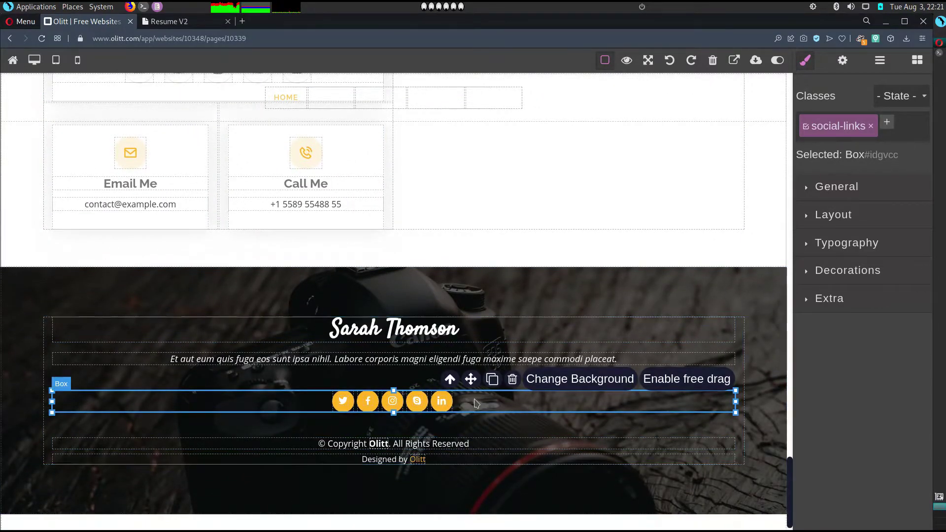
left_click(513, 382)
Step: Give the Twitter icon under Social Profiles the title "Twitter", link it to the owner's twitter.com profile and set its target to New window
left_click(454, 272)
scroll(475, 175, "up", 5)
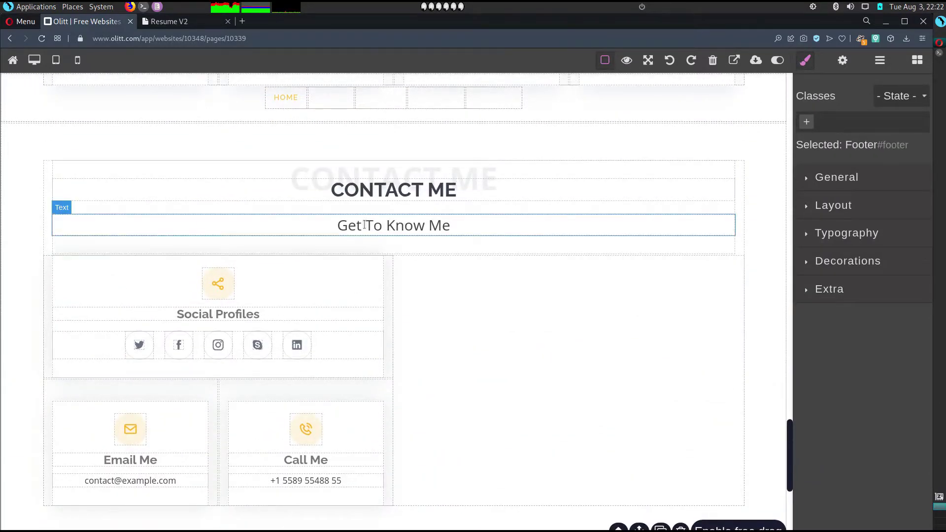
scroll(380, 231, "down", 2)
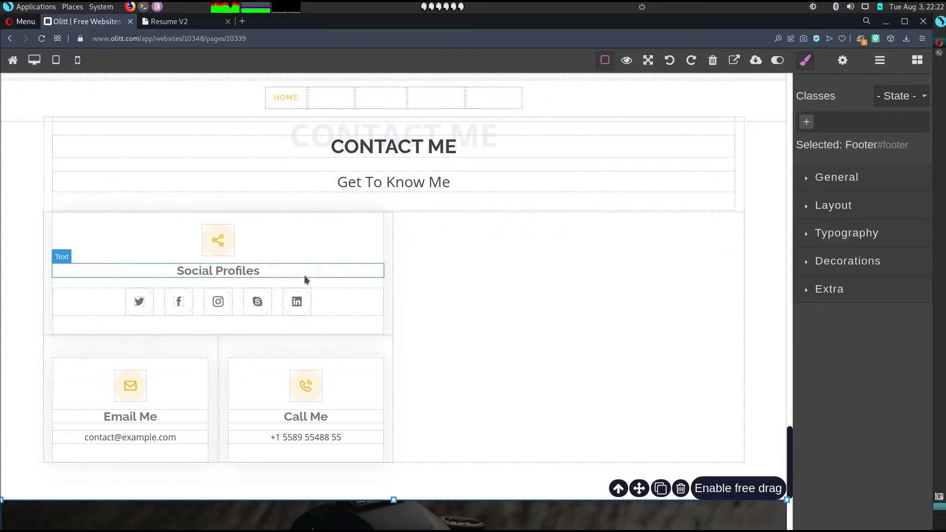
left_click(79, 334)
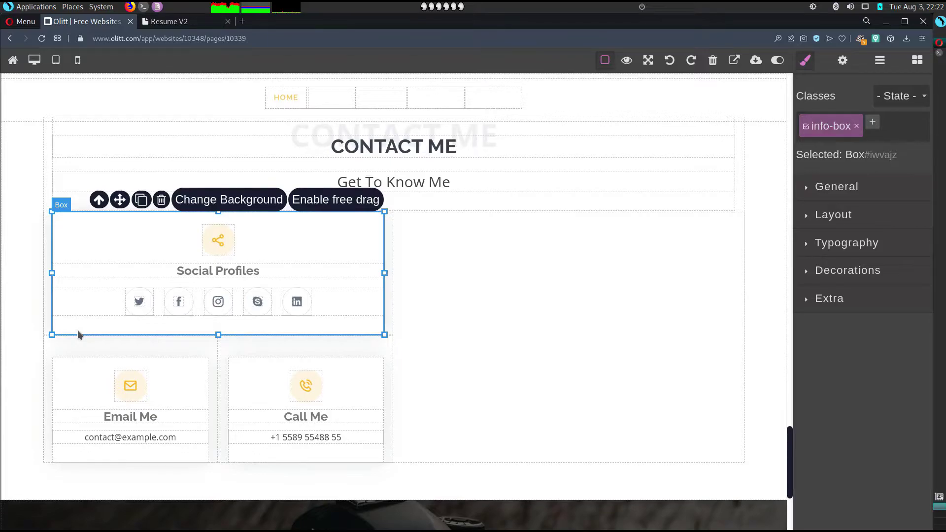
left_click(130, 301)
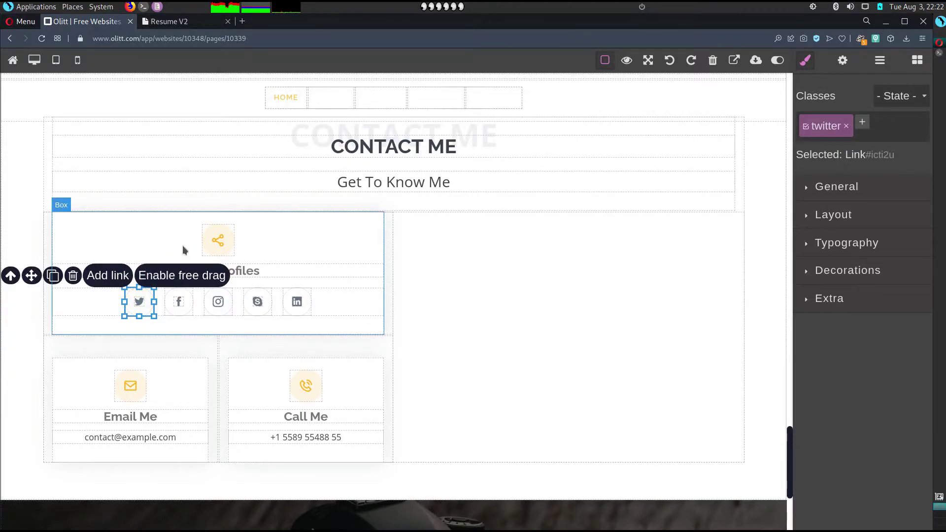
left_click(843, 60)
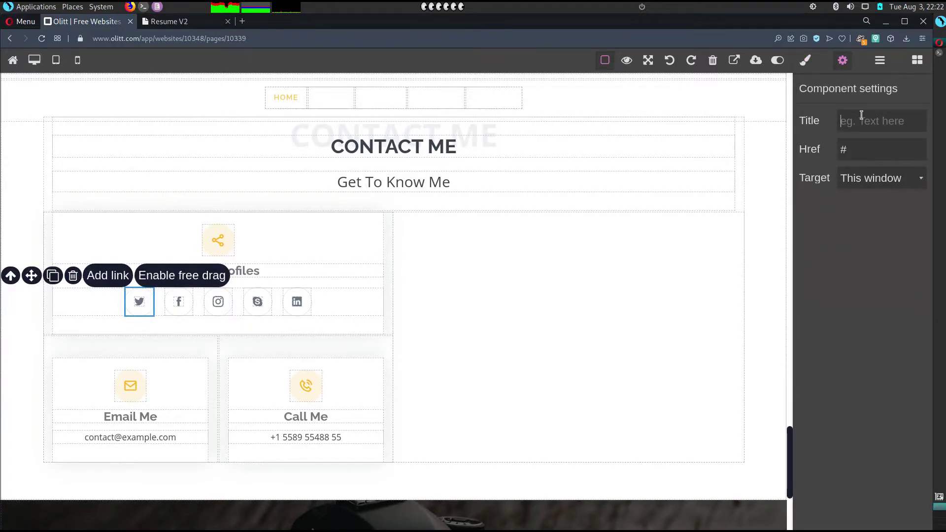
type("Twitter")
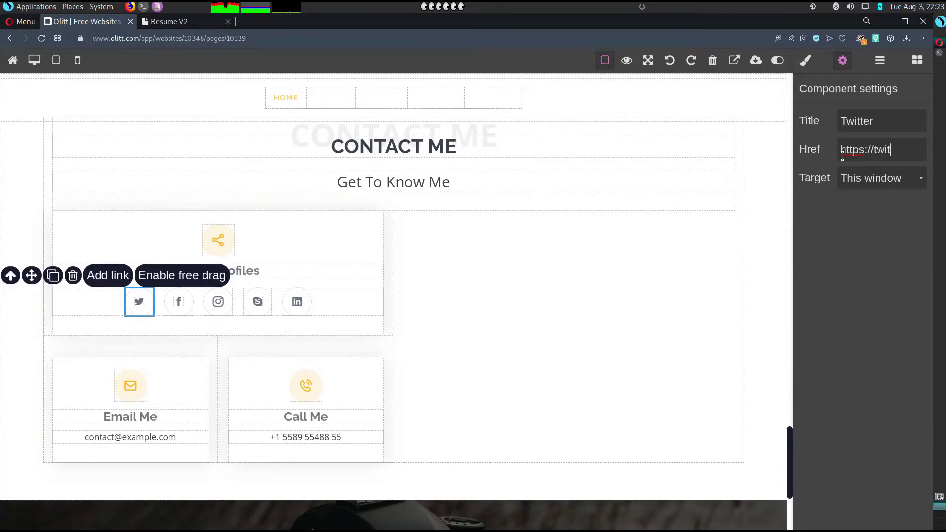
type("com/")
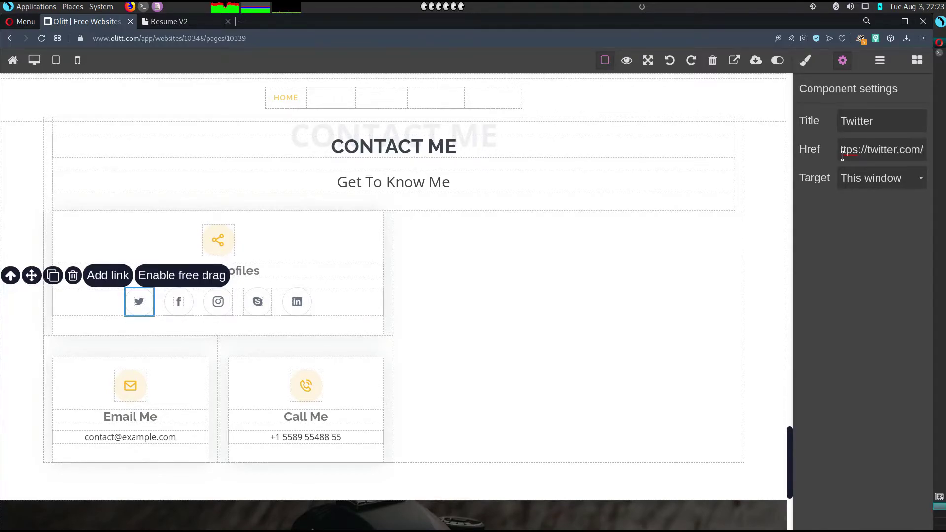
type("MarketerTheo")
key("shift+Home")
left_click(860, 177)
left_click(853, 210)
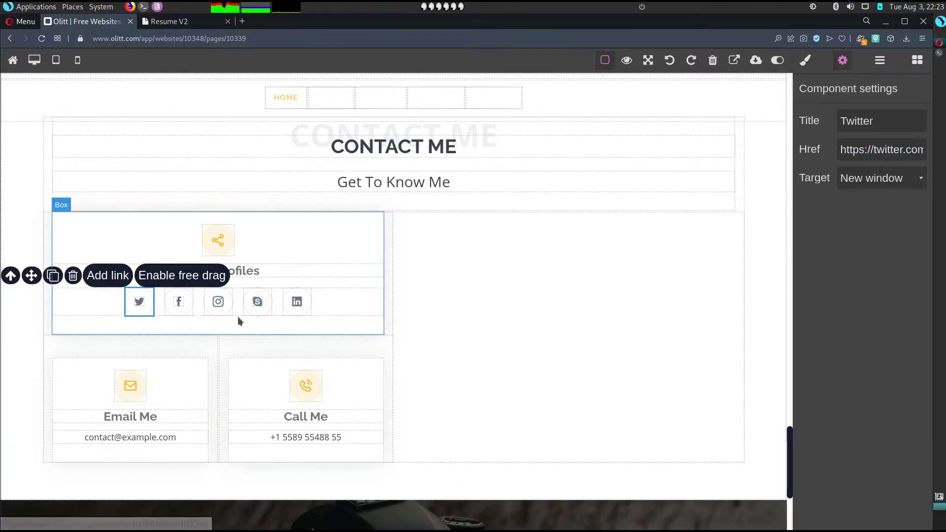
Step: Configure the links of the Facebook, Instagram, Skype and LinkedIn icons, with LinkedIn titled "LinkedIn", pointing to its linkedin.com address in a new window
left_click(179, 301)
left_click(217, 302)
left_click(257, 302)
left_click(297, 302)
Step: Change the footer heading to "Thee Freelance Marketer" and delete the placeholder tagline beneath it
scroll(711, 323, "down", 4)
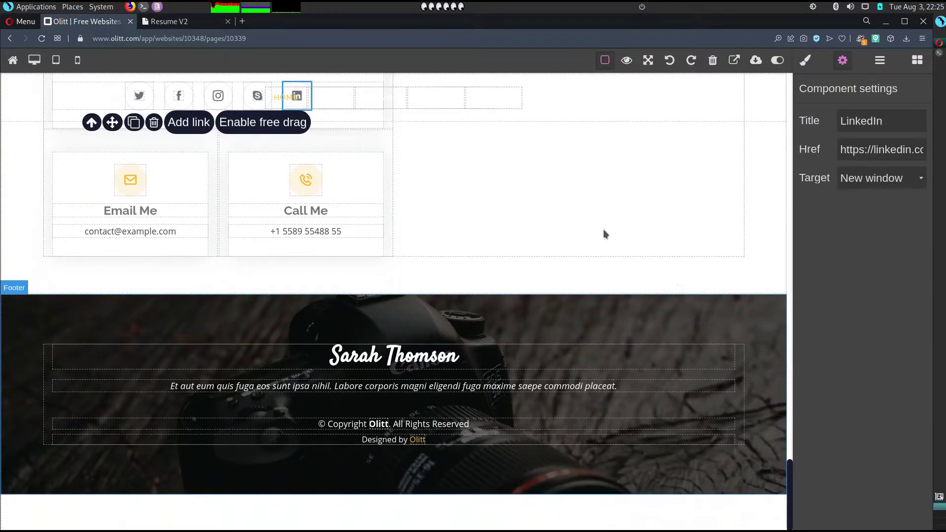
double_click(399, 360)
triple_click(400, 360)
type("T")
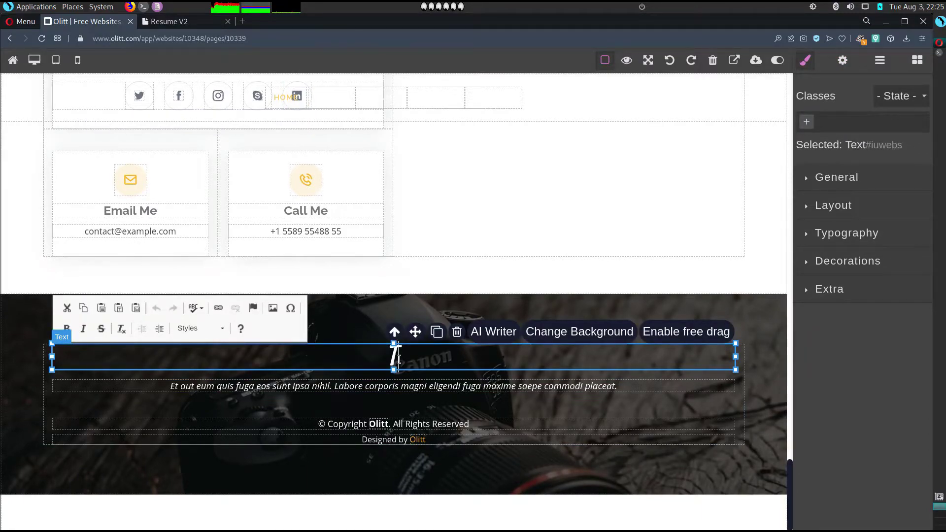
type("hee F")
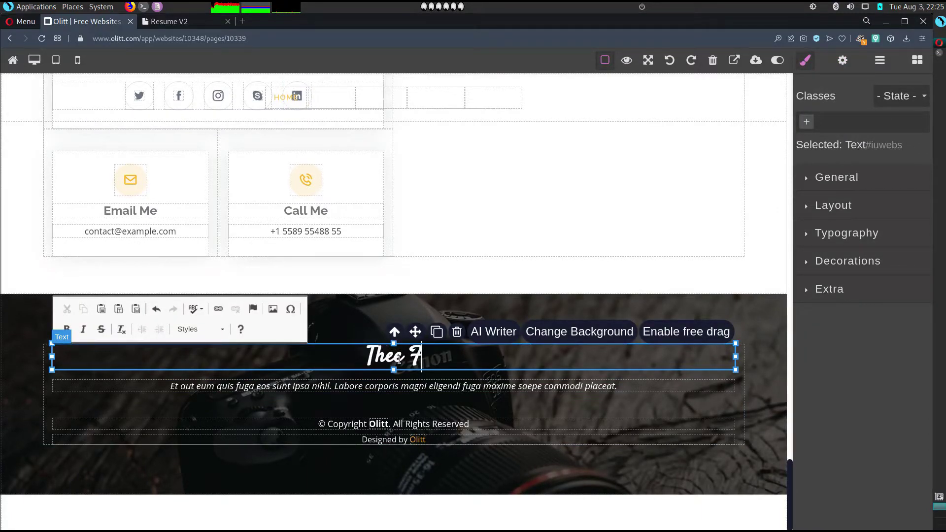
type("reelanc")
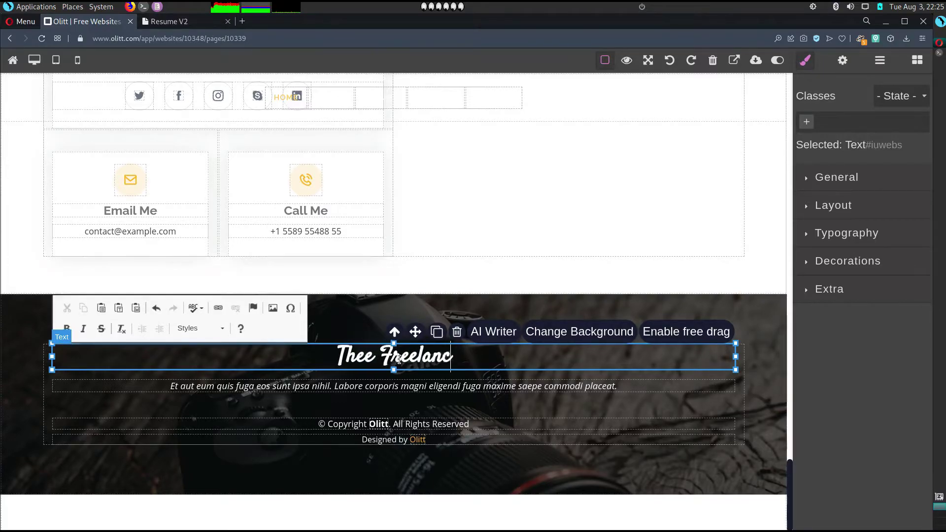
type("e Mark")
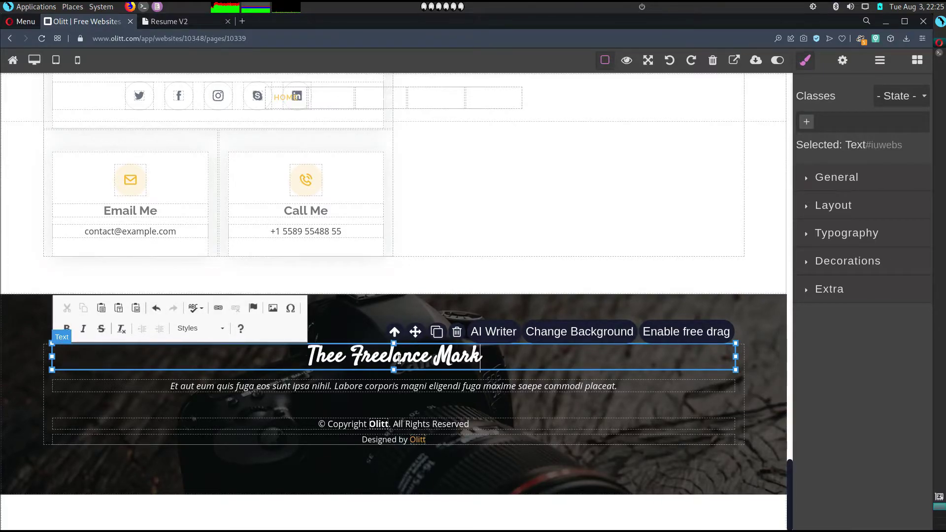
key("BackSpace")
type("keter")
left_click(525, 365)
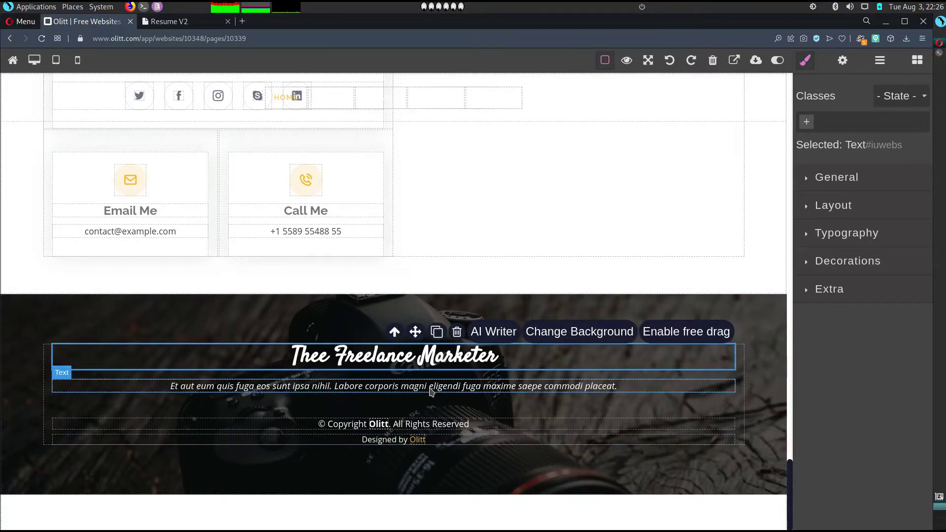
left_click(431, 389)
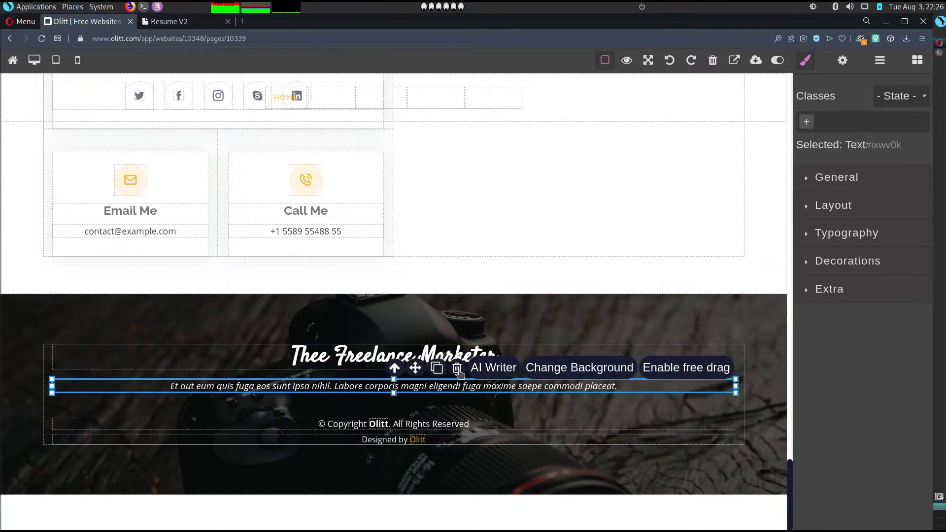
left_click(458, 370)
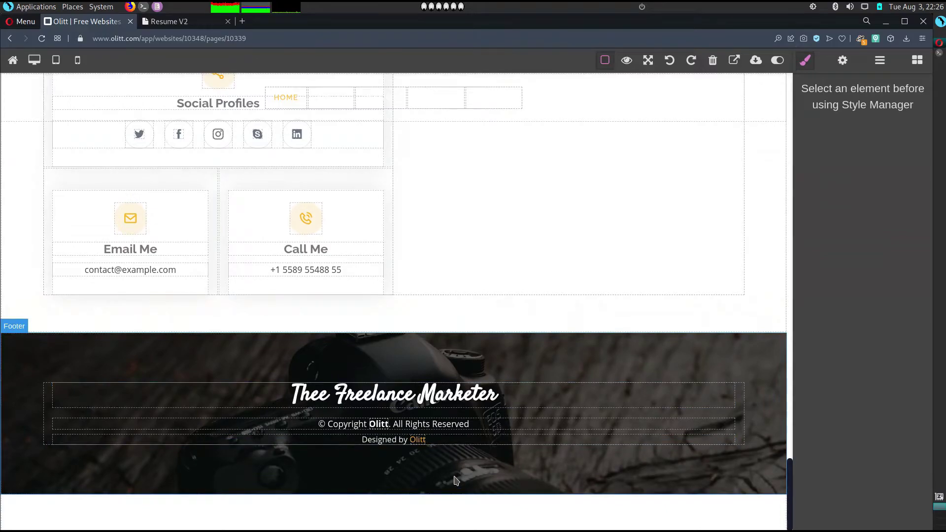
left_click(440, 451)
left_click(417, 438)
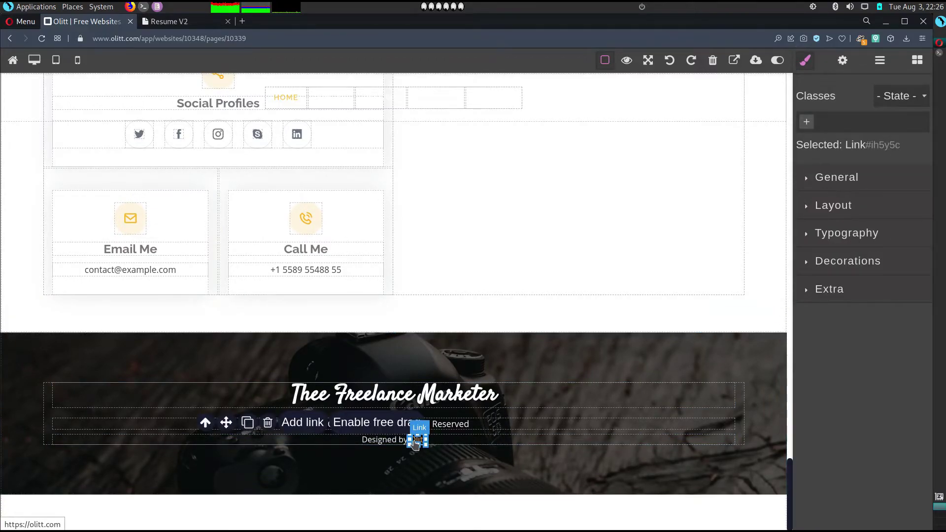
left_click(303, 424)
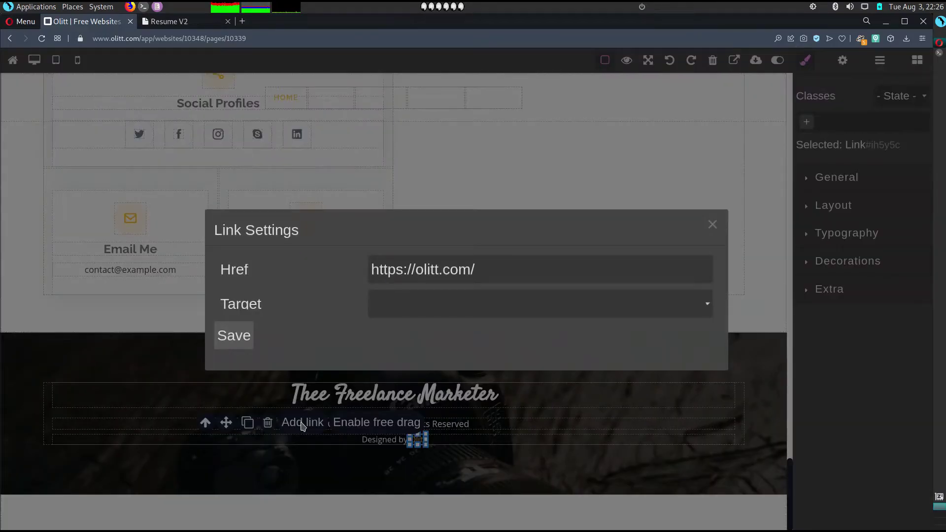
left_click(302, 423)
left_click(302, 423)
left_click(301, 424)
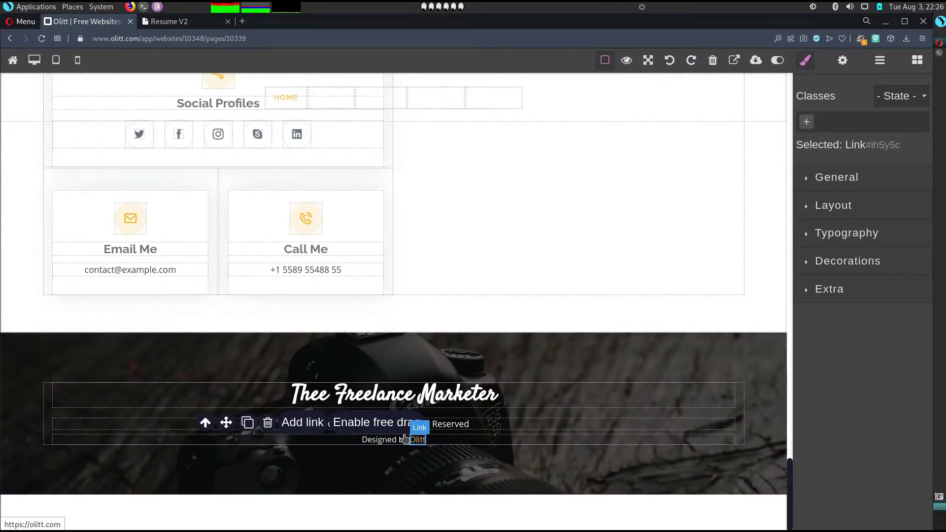
left_click(295, 424)
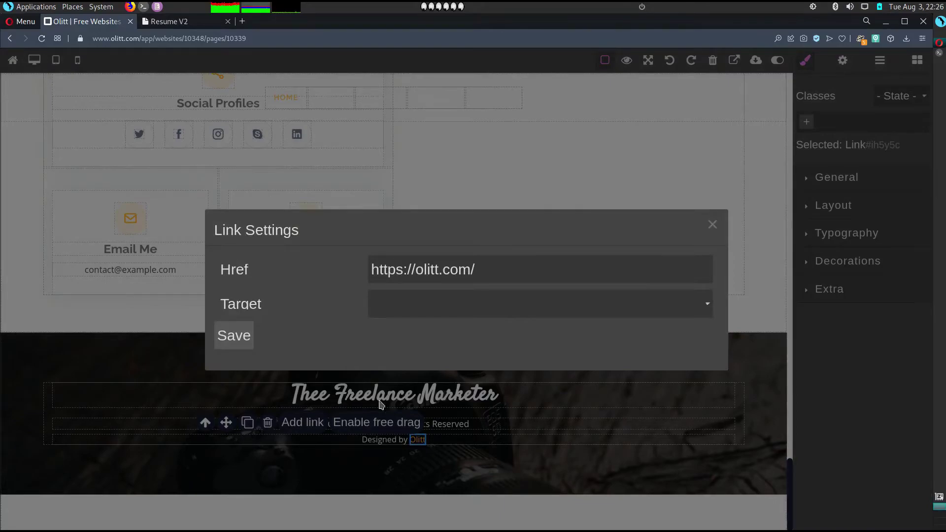
triple_click(486, 270)
type("https")
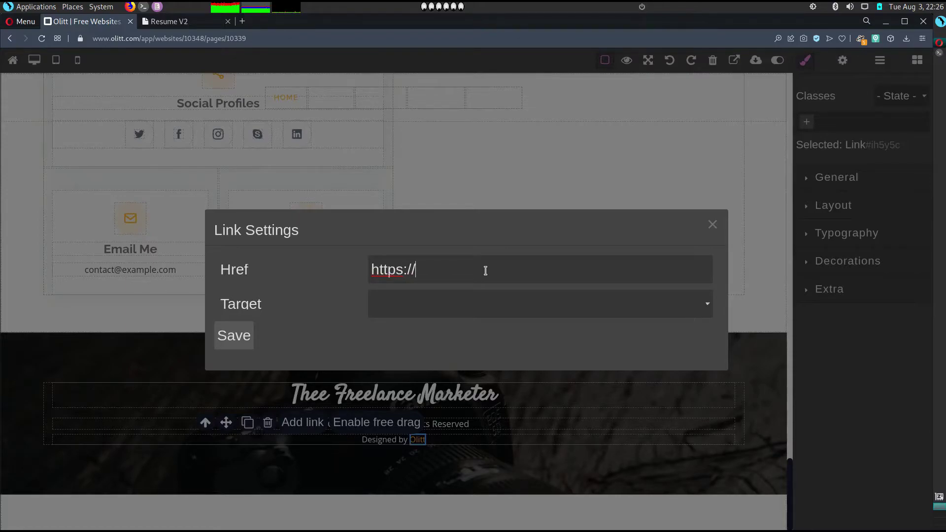
triple_click(486, 270)
type("https://twitter.com/MarketerThee")
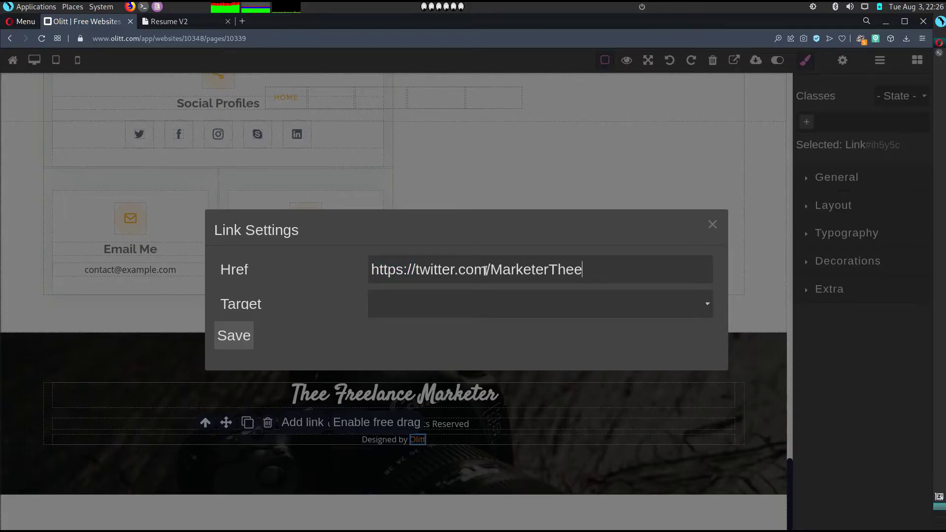
left_click(463, 304)
left_click(421, 364)
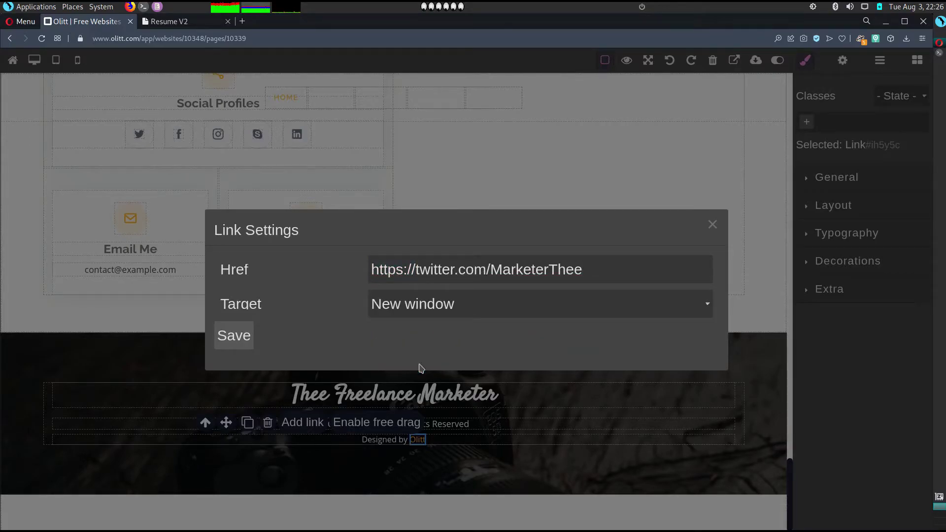
left_click(233, 337)
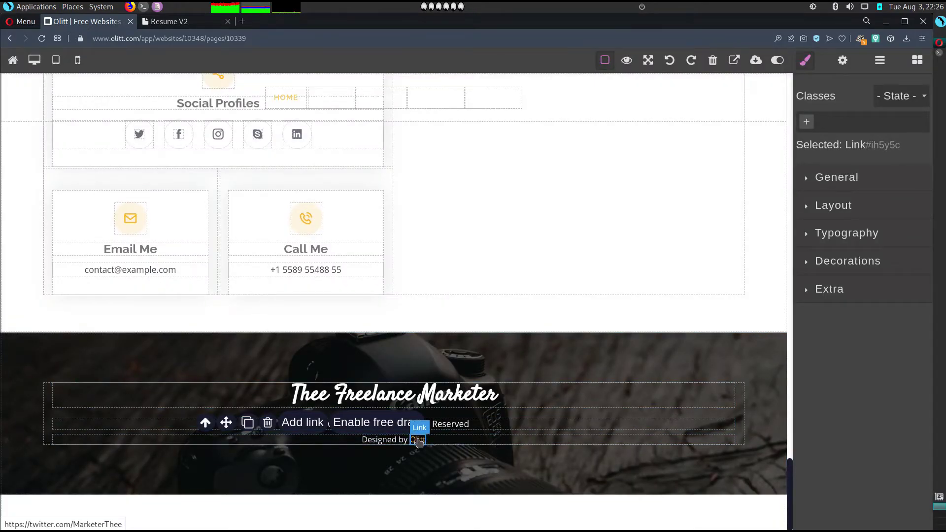
Step: Replace the text of the "Designed by" link in the footer with "MarketerThee"
double_click(418, 441)
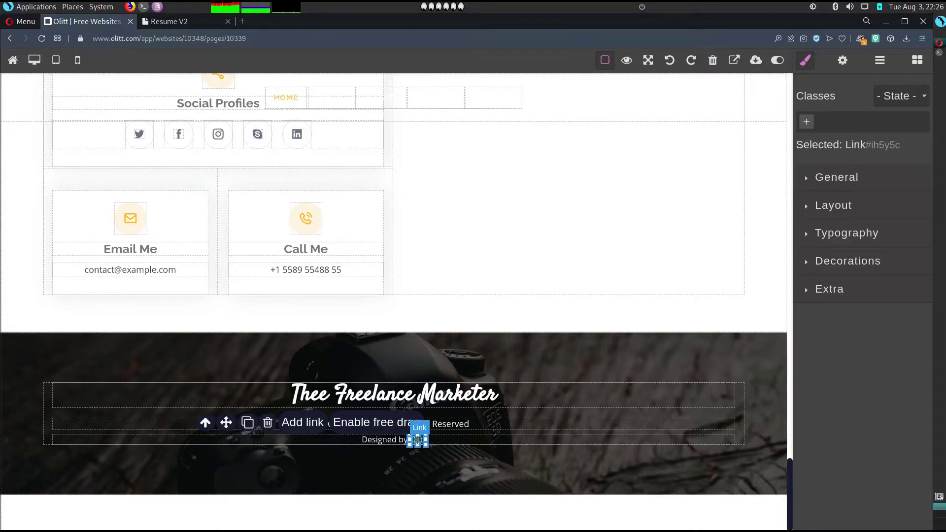
key("BackSpace")
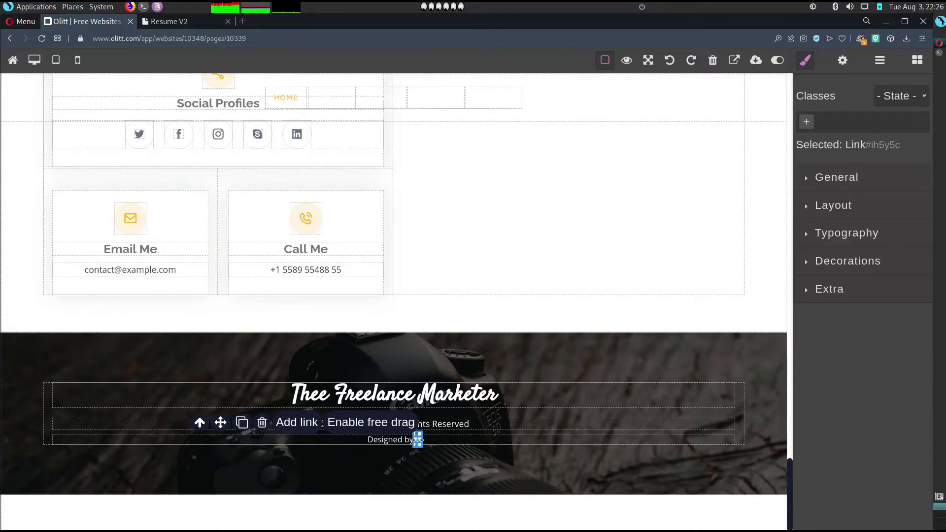
key("BackSpace")
type("Marketer")
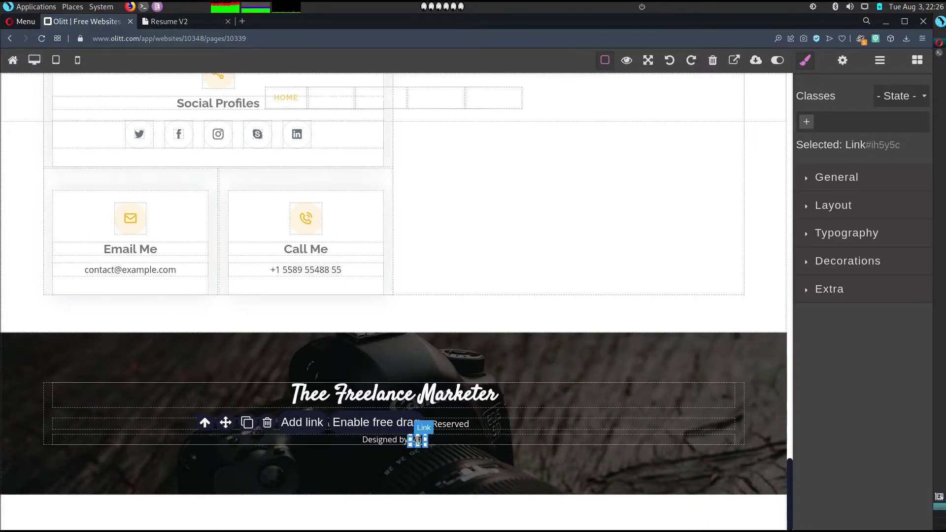
type("Th")
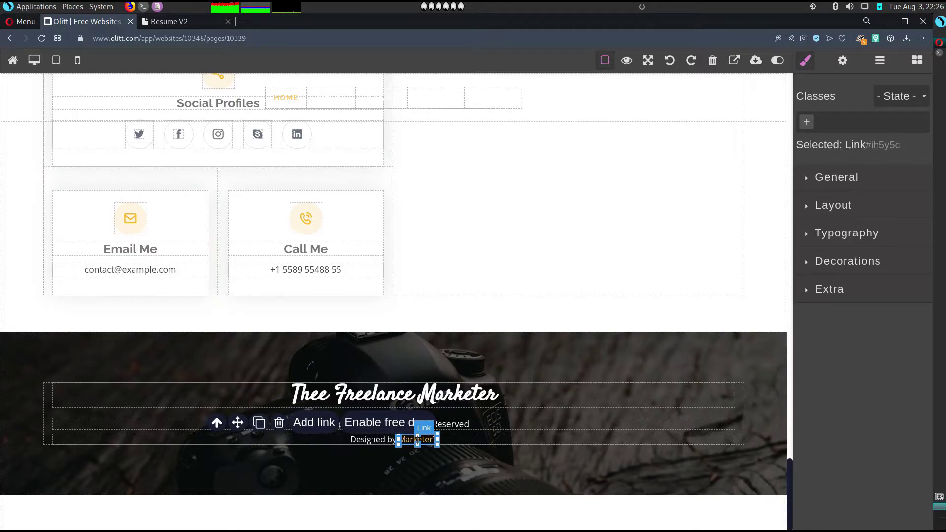
type("ee")
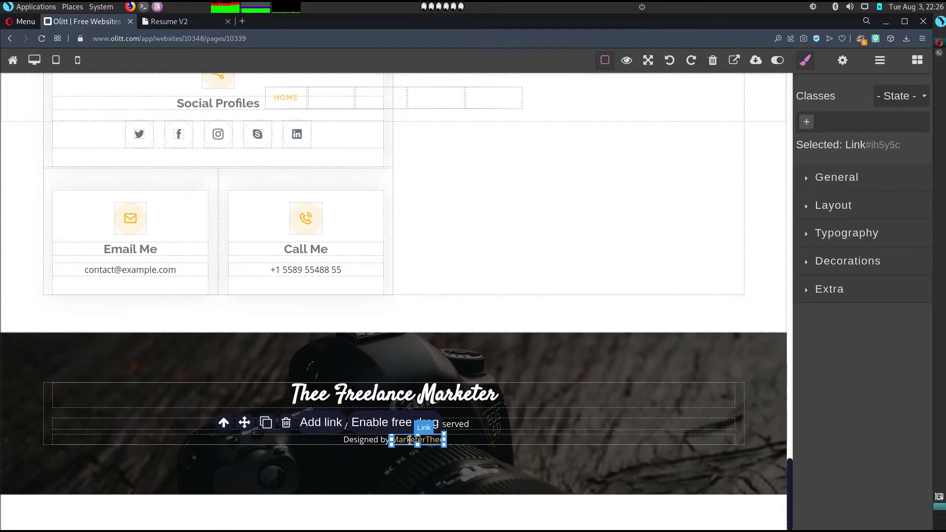
left_click(344, 465)
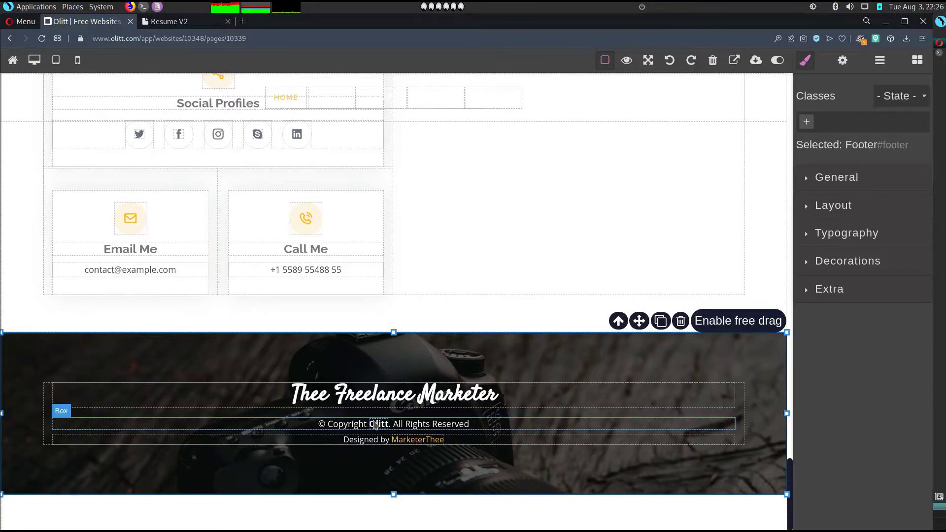
Step: Replace the copyright holder's name in the footer with "Thee Freelance Marketer"
left_click(382, 425)
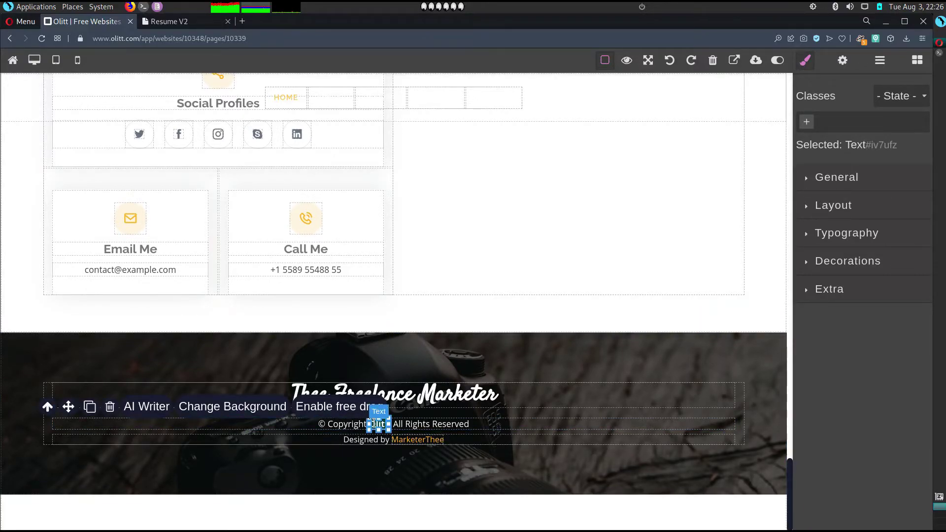
type("Thee Freelance Marketer")
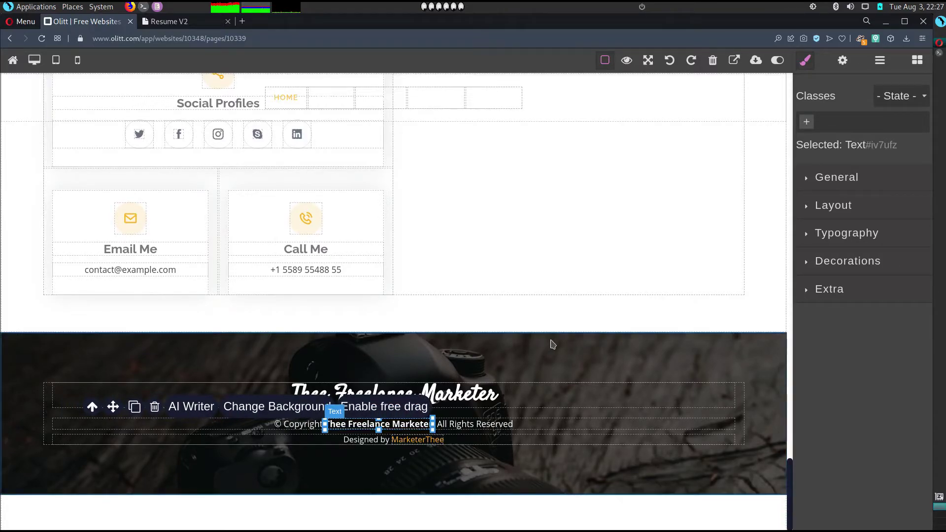
left_click(554, 345)
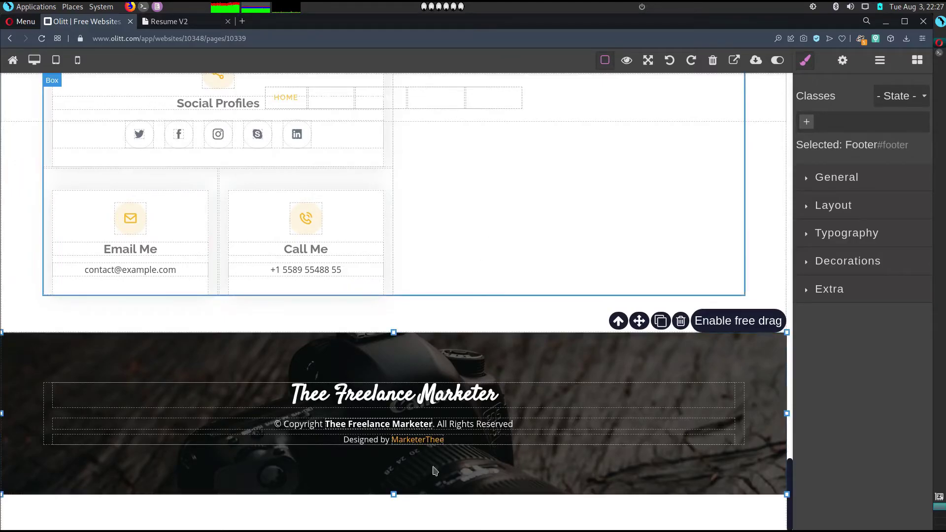
Step: Open the live version of the website, resumev2-10.olitt.io, in a separate browser tab
left_click(428, 294)
scroll(461, 260, "up", 15)
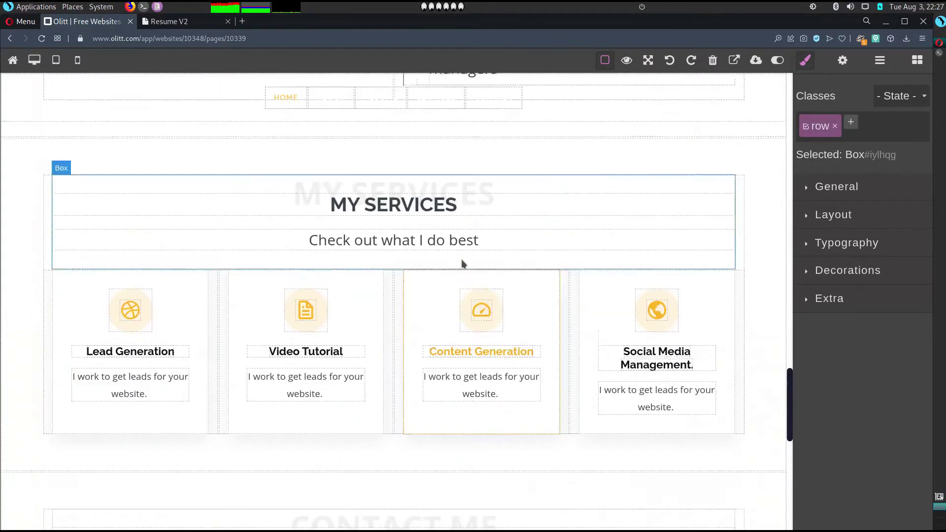
scroll(462, 261, "up", 10)
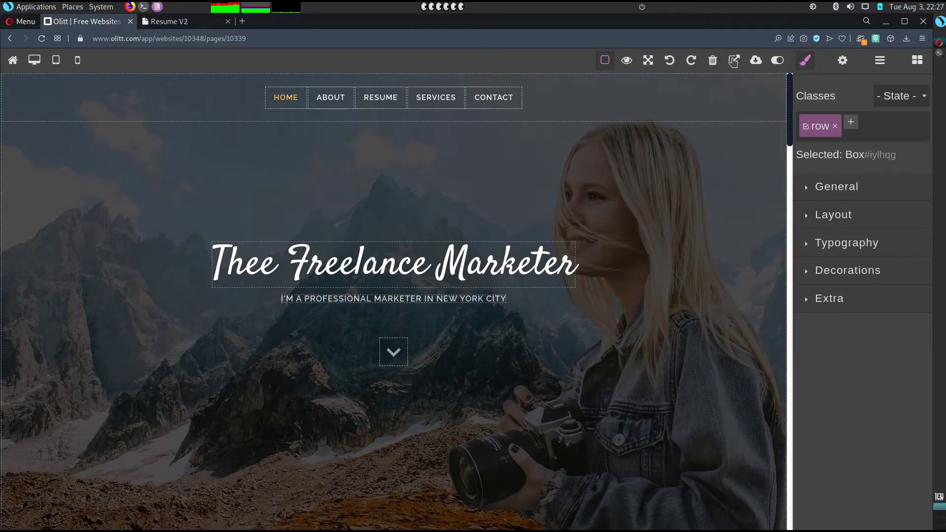
left_click(735, 60)
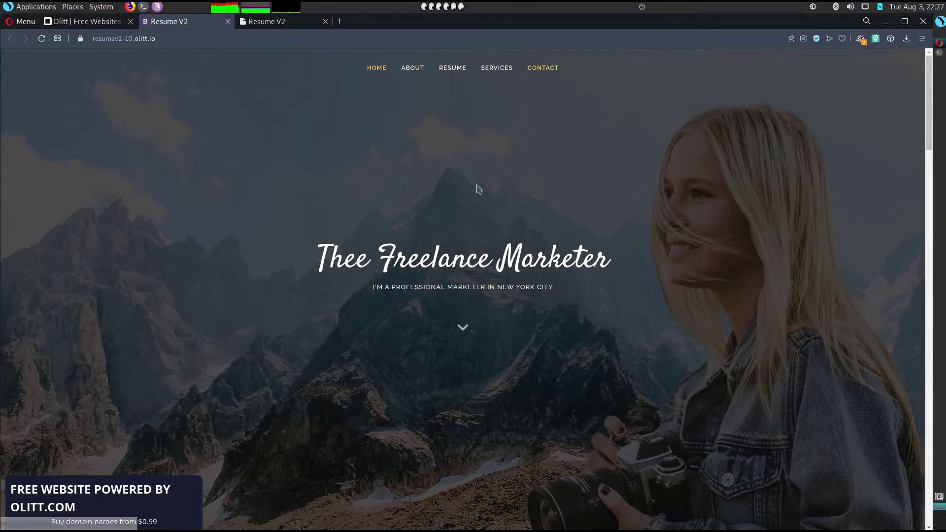
Step: Review the live site's About Me, My Resume, My Services, Contact Me and footer sections, including the text of the resume summary
left_click(461, 329)
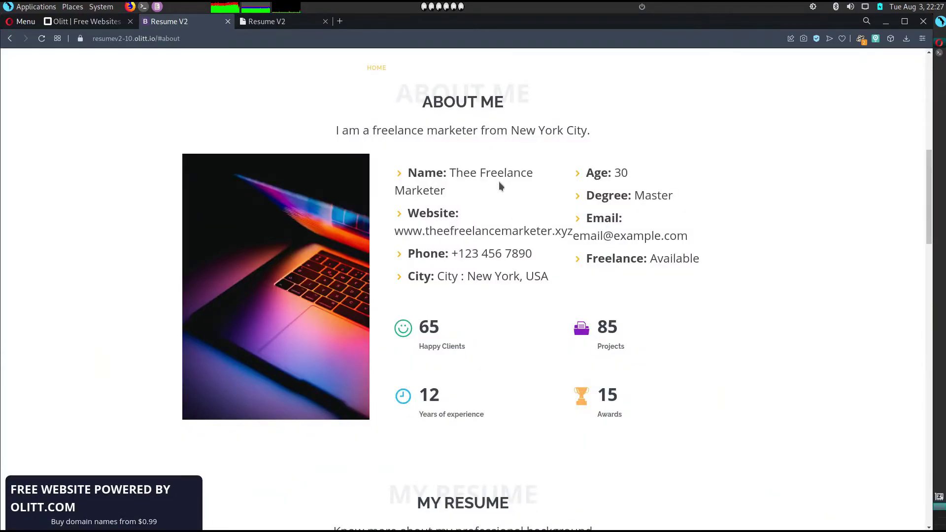
scroll(499, 363, "down", 12)
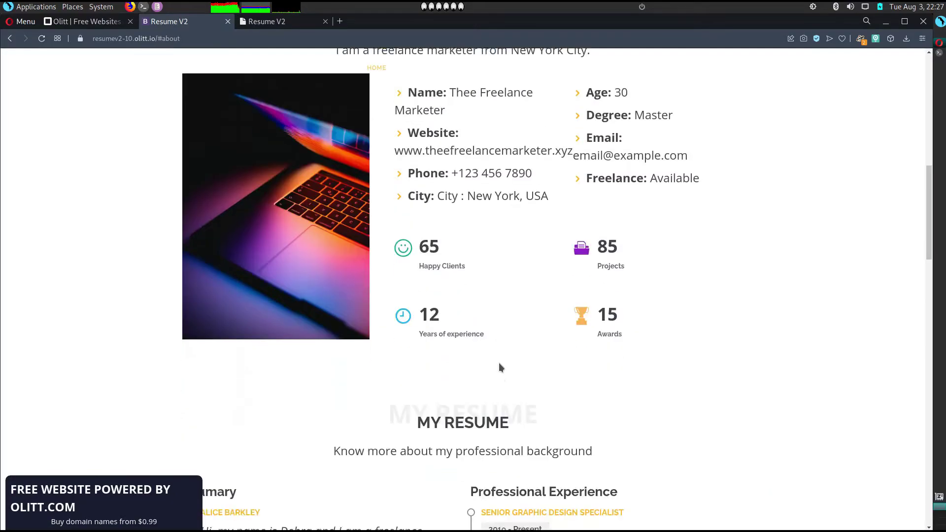
scroll(500, 367, "down", 4)
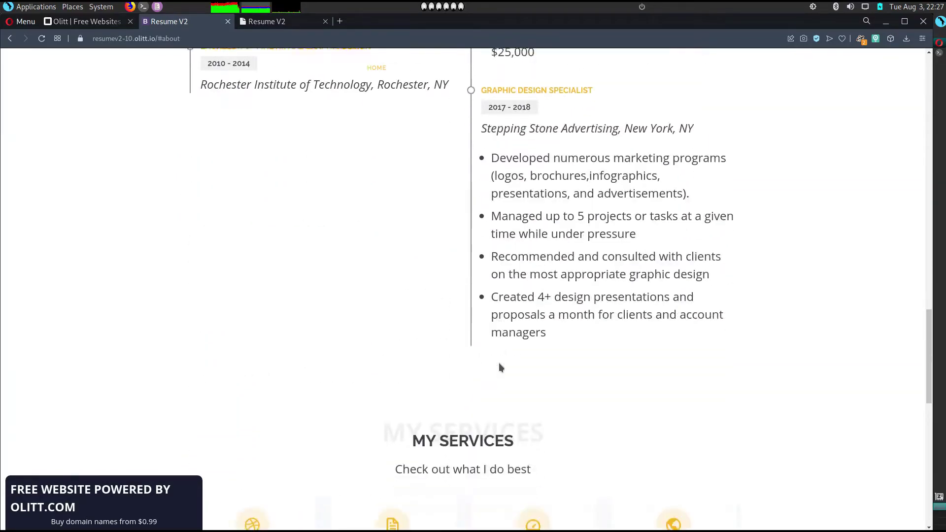
scroll(500, 367, "up", 8)
scroll(499, 363, "up", 2)
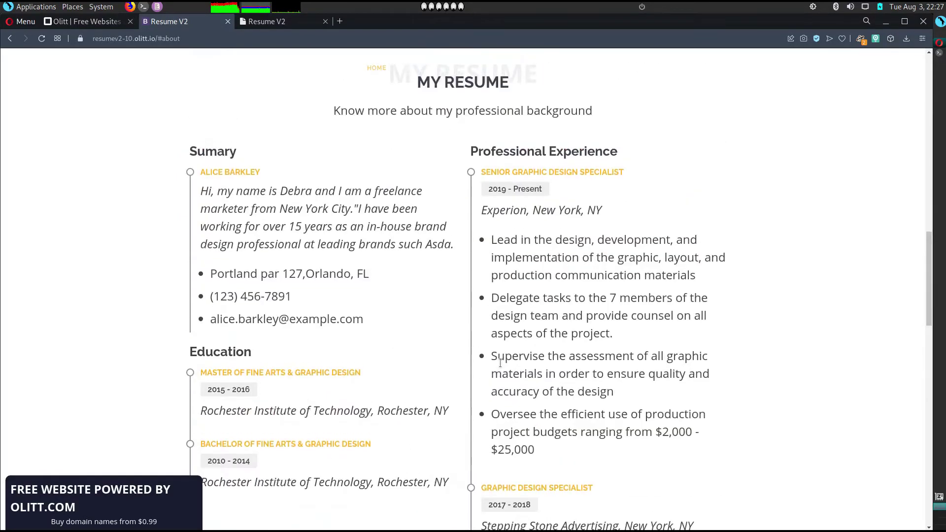
triple_click(350, 210)
double_click(351, 210)
triple_click(351, 210)
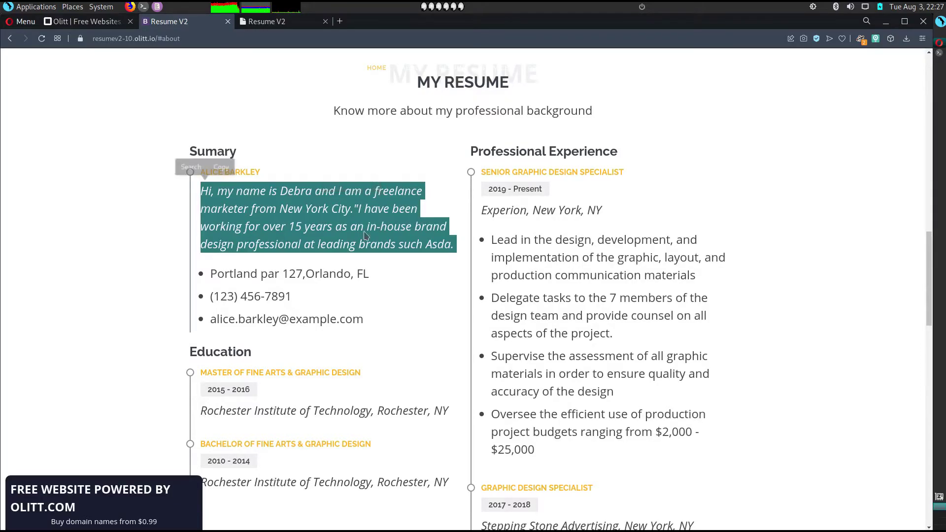
scroll(387, 279, "down", 3)
scroll(388, 279, "down", 10)
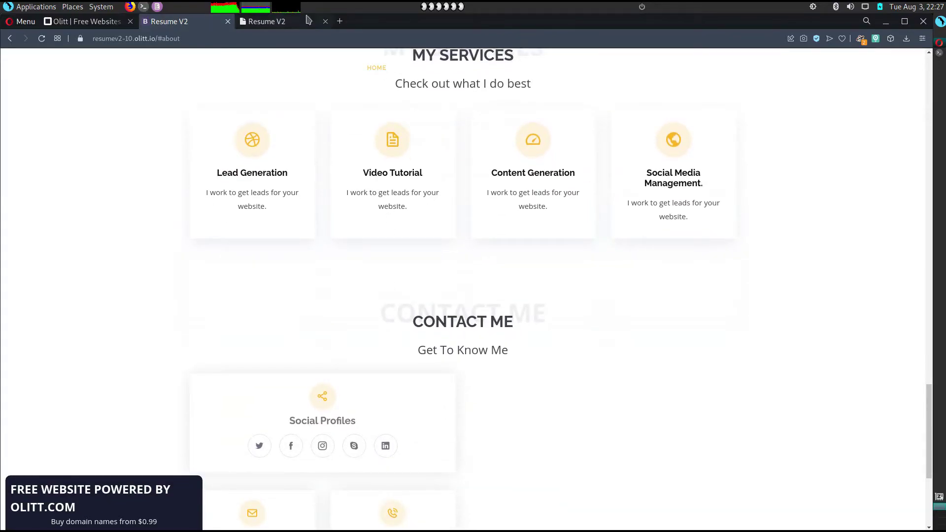
scroll(454, 286, "down", 4)
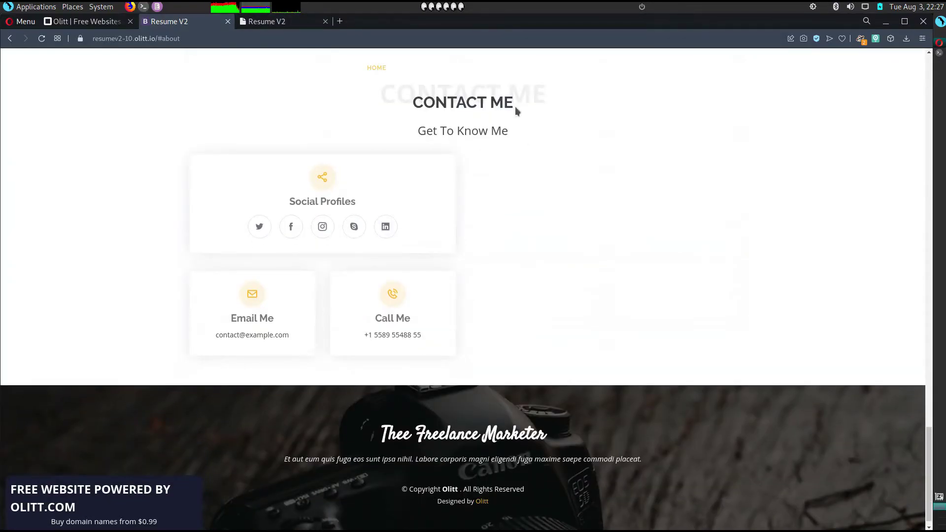
Step: Test the Twitter, Instagram and Facebook links under Social Profiles in the live site's Contact Me section
left_click_drag(478, 144, 465, 305)
left_click(465, 305)
left_click(254, 234)
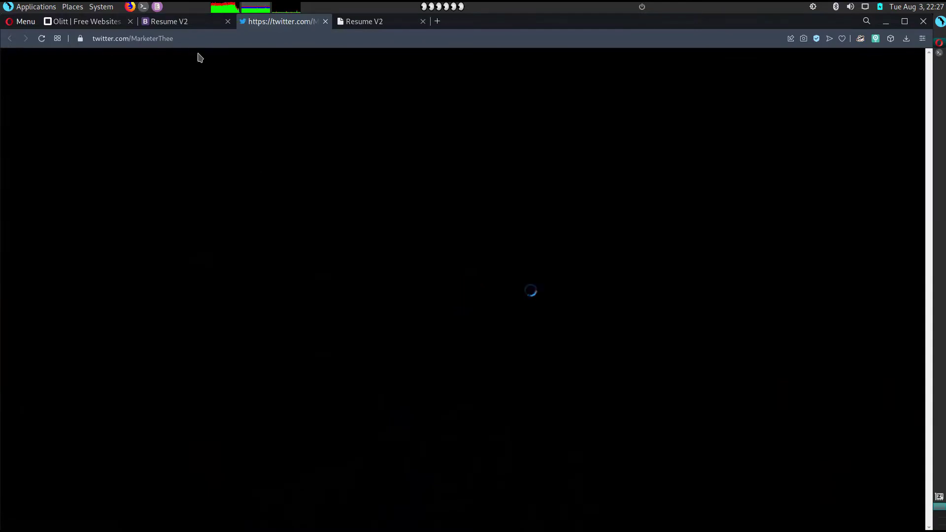
left_click(175, 22)
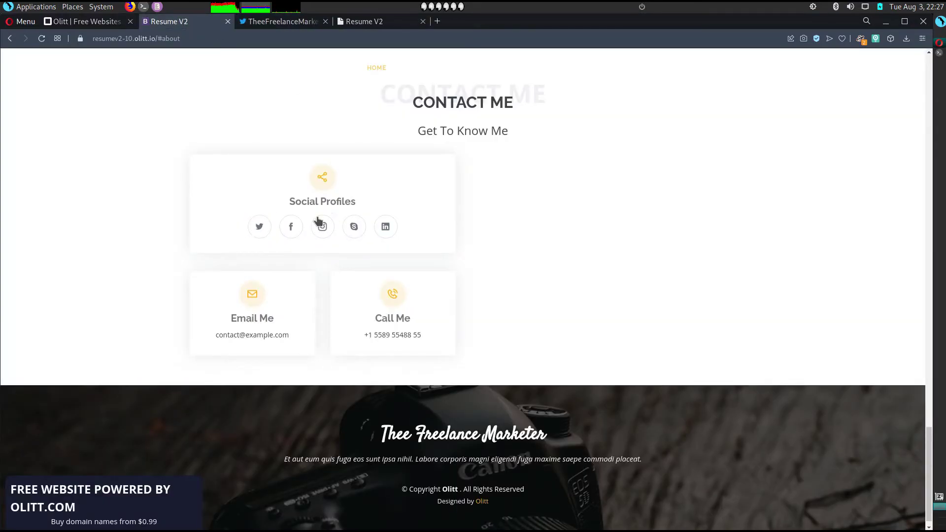
left_click(324, 228)
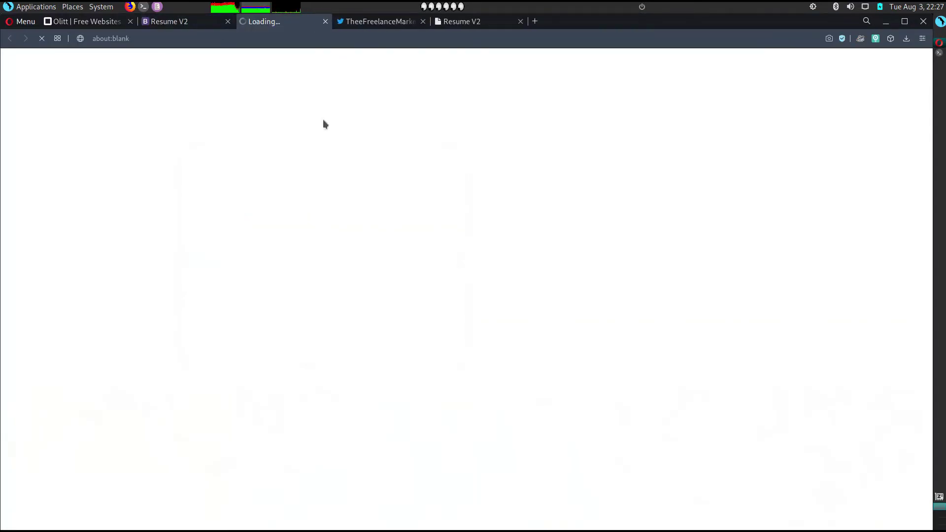
left_click(212, 23)
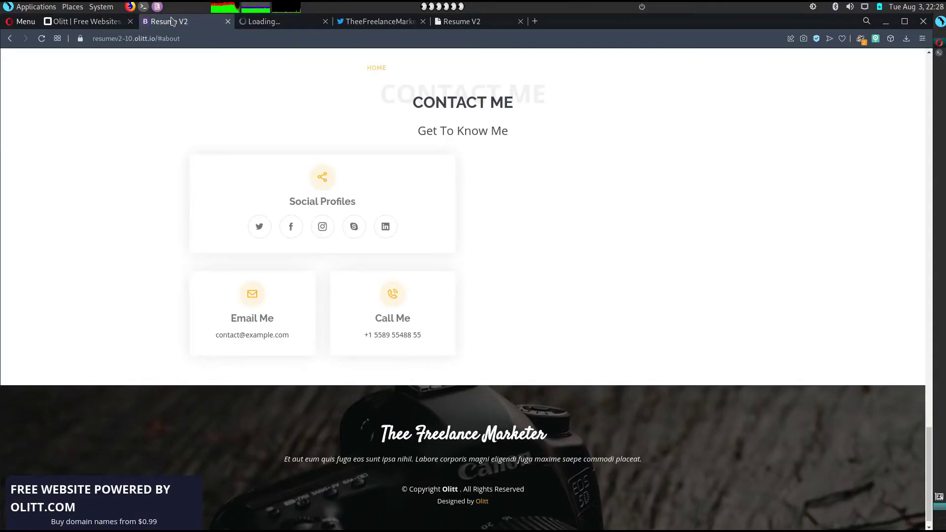
left_click(292, 231)
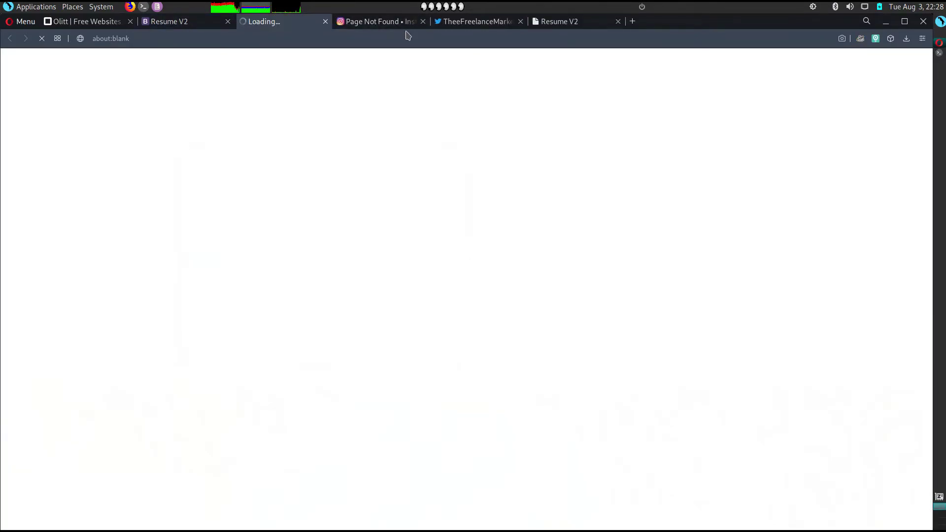
Step: Check the pages opened by the Instagram and Facebook links and close both of their browser tabs
left_click(387, 21)
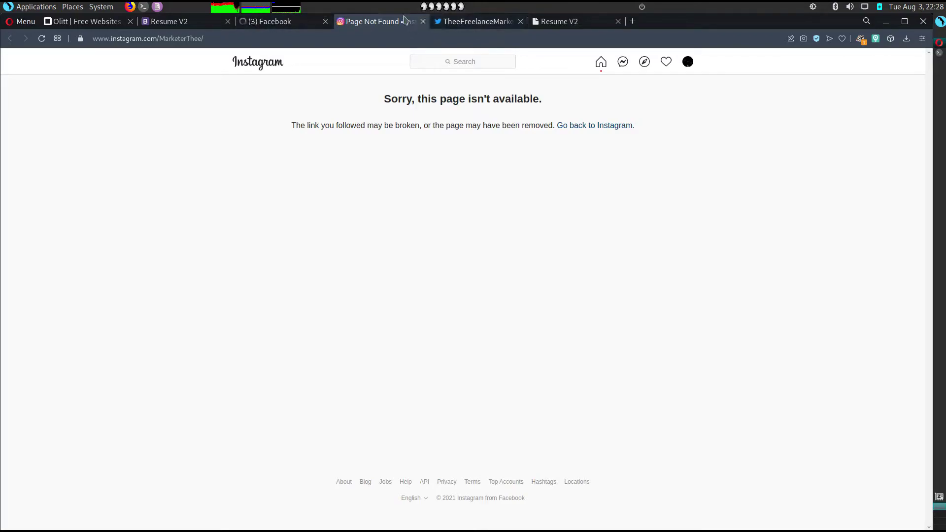
left_click(315, 20)
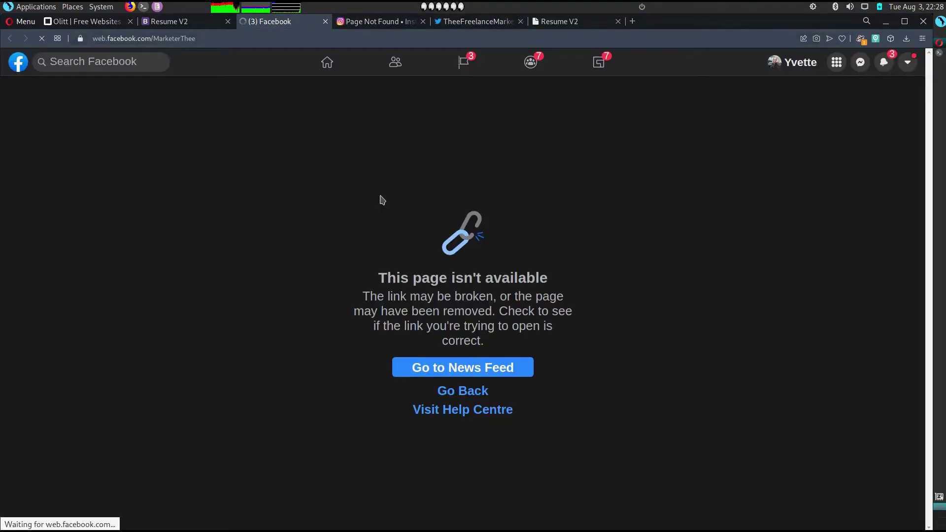
double_click(451, 326)
left_click(451, 326)
left_click(390, 301)
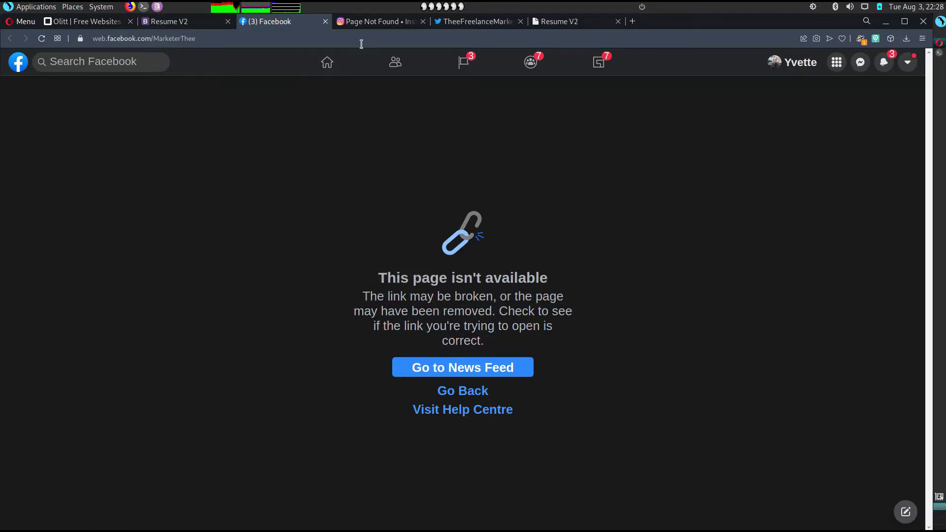
left_click(325, 21)
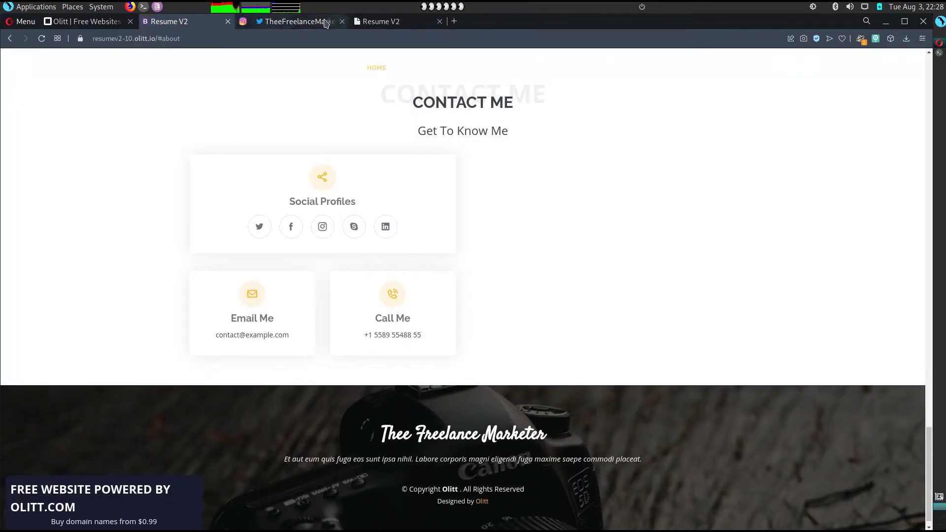
Step: Return to the top of the live site and test the Resume link in its navigation bar
scroll(268, 251, "down", 1)
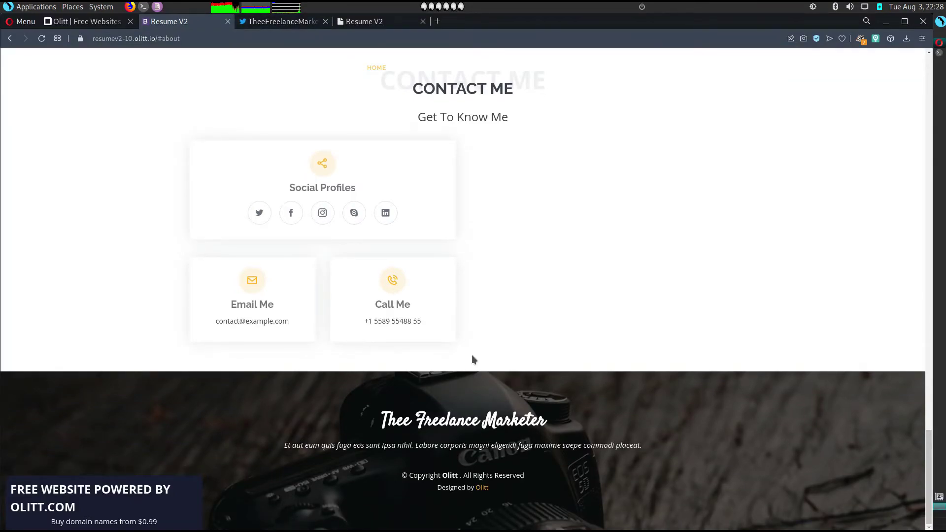
scroll(315, 167, "up", 15)
scroll(314, 167, "up", 10)
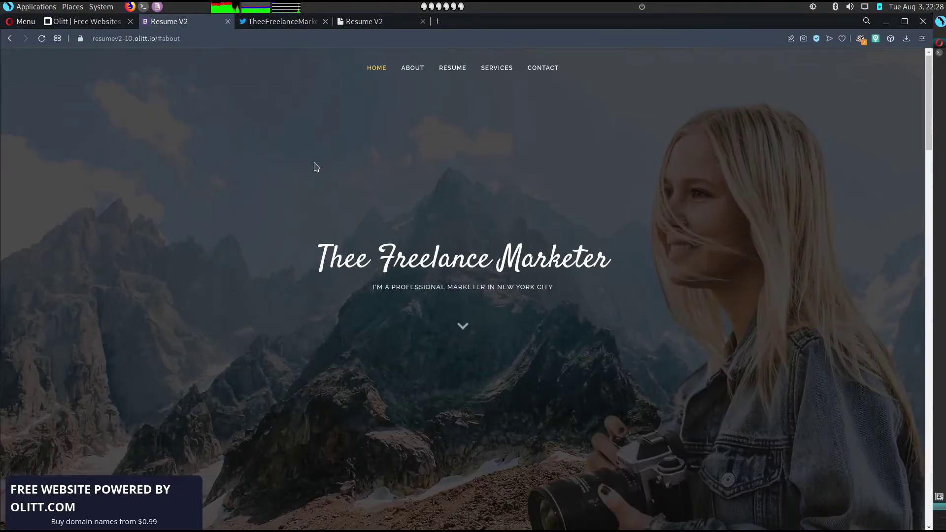
left_click(455, 70)
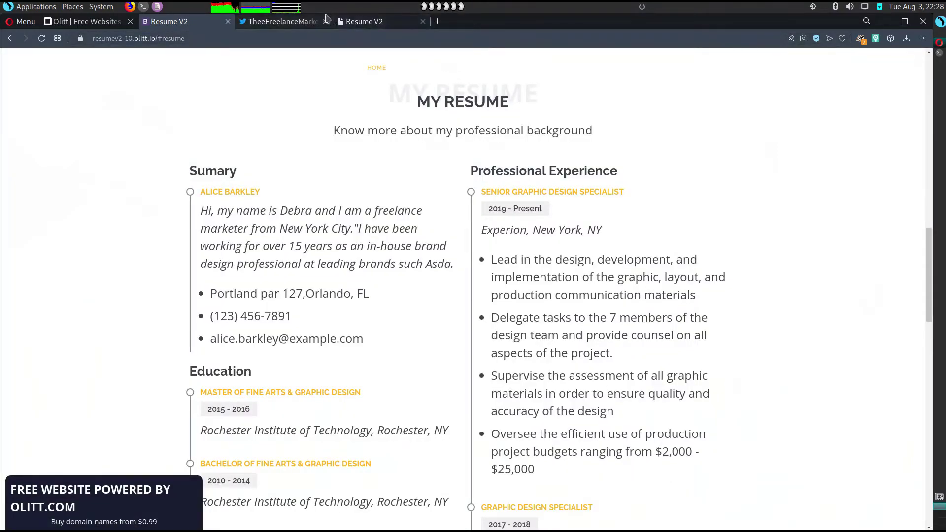
Step: Check the Twitter profile opened by the site's link, close it and the spare Resume V2 browser tab, and view the home section again
left_click(305, 21)
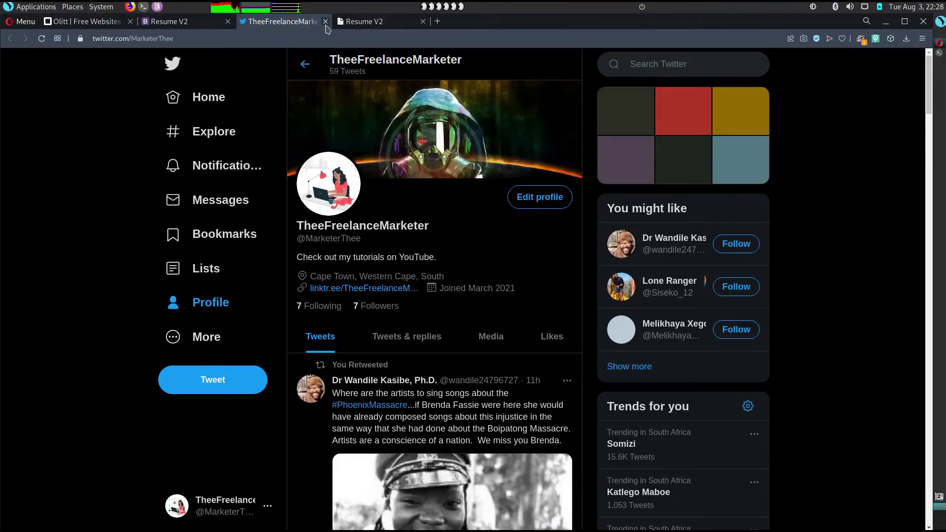
left_click(325, 22)
left_click(325, 21)
scroll(148, 158, "up", 5)
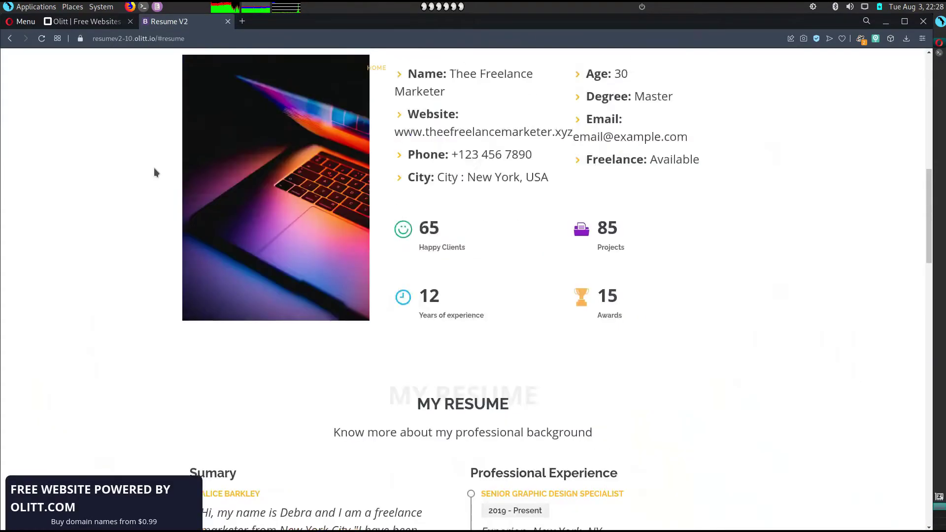
scroll(155, 168, "up", 5)
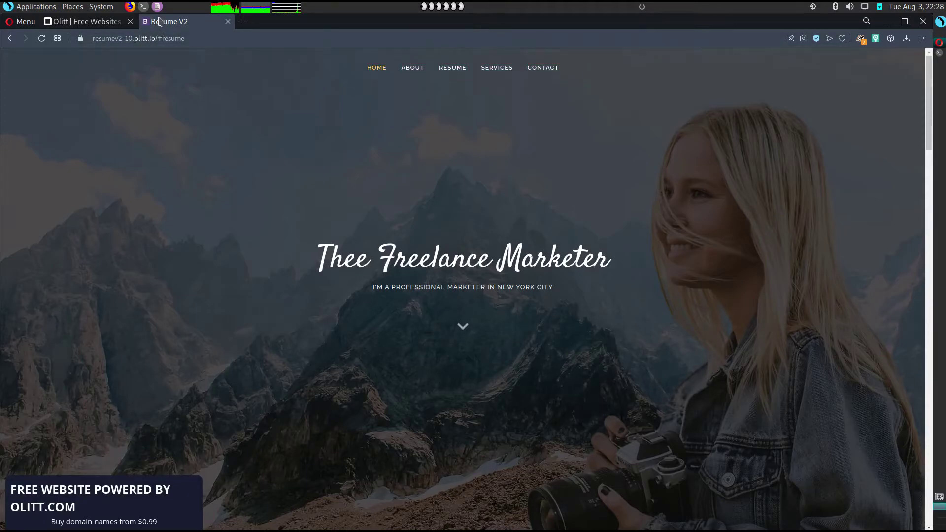
scroll(101, 330, "down", 2)
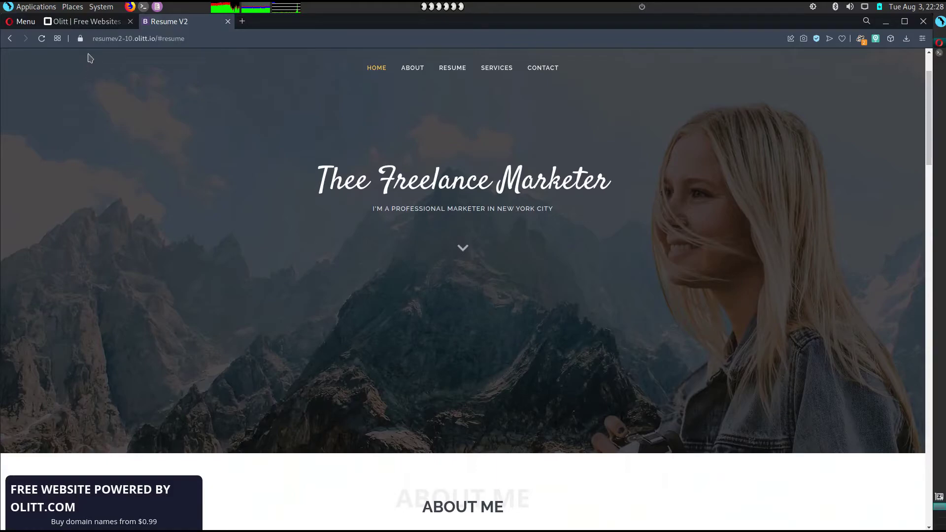
Step: Leave the page editor for the website list, open the SEO settings of the Resume V2 website and read the favicon option
left_click(72, 21)
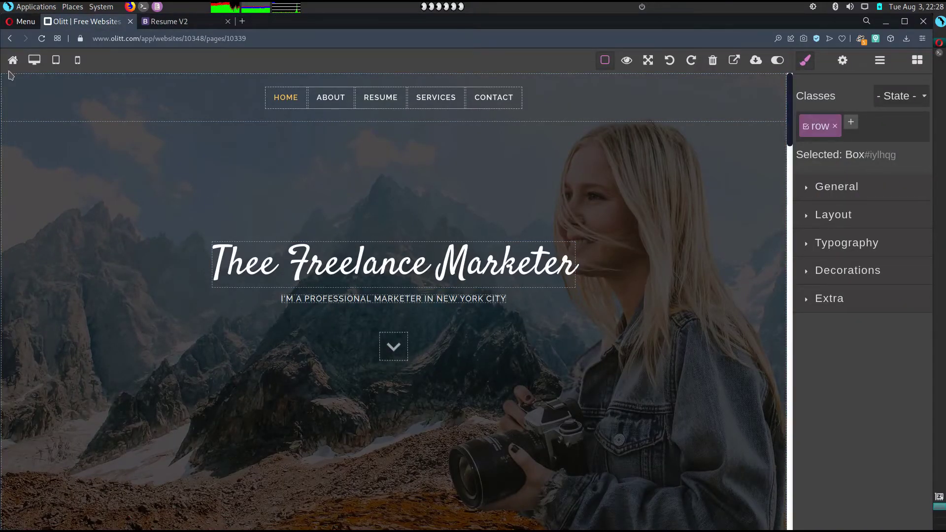
left_click(13, 60)
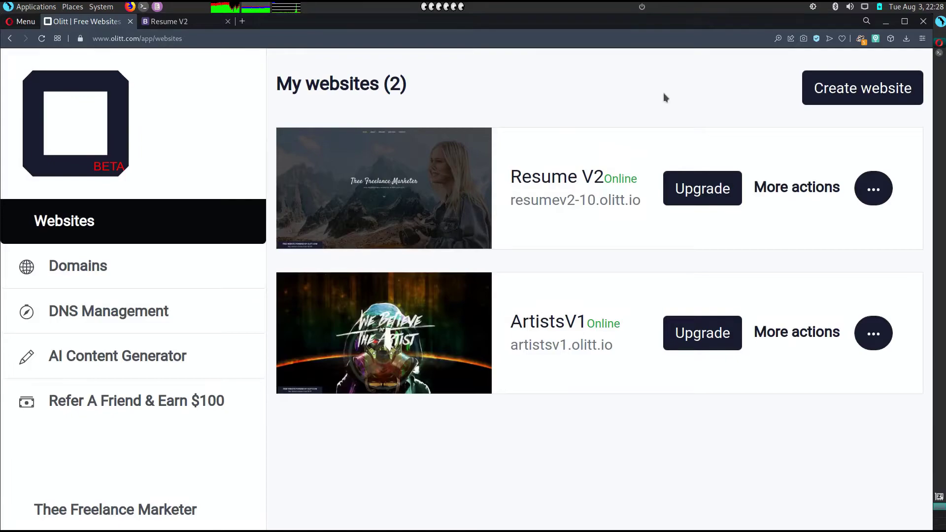
left_click(874, 192)
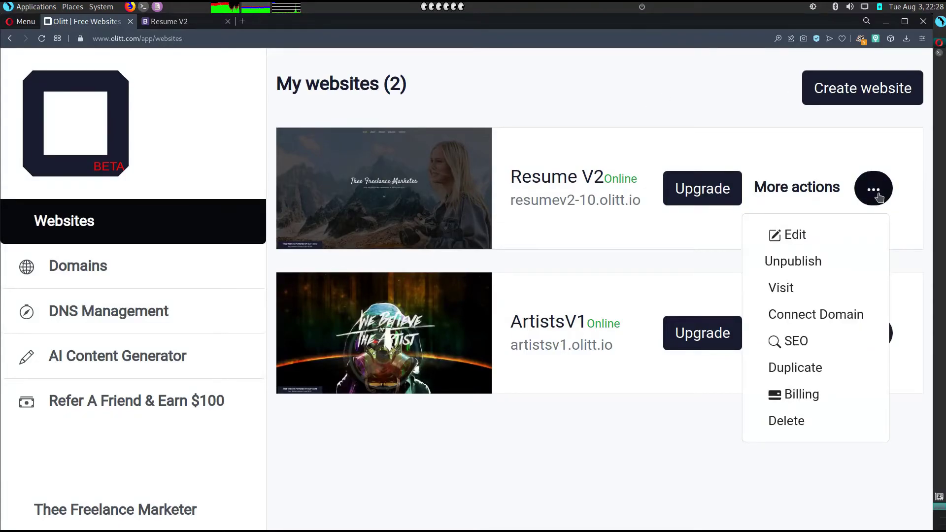
left_click(801, 346)
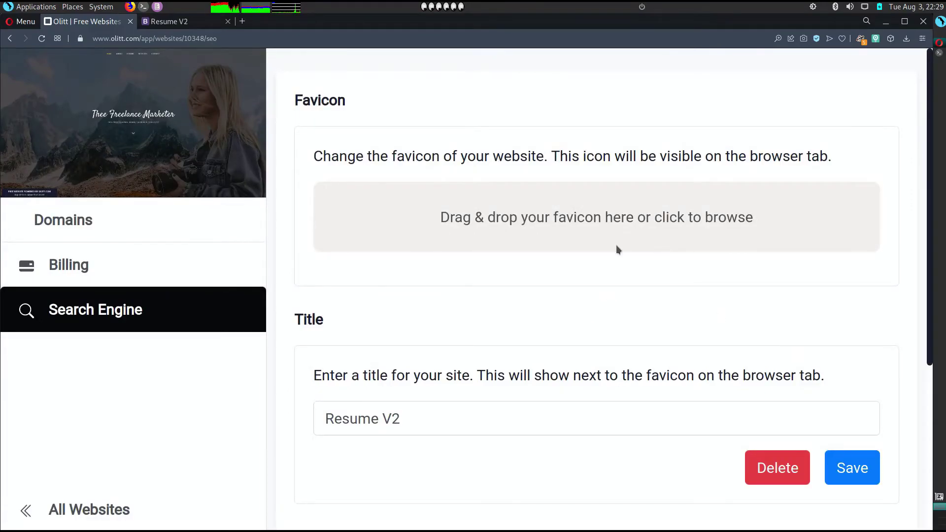
double_click(418, 163)
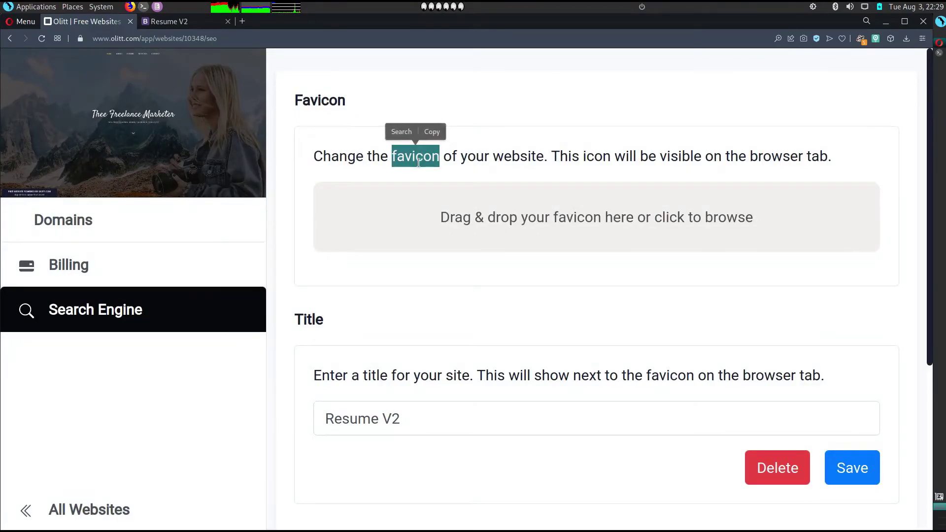
left_click(419, 163)
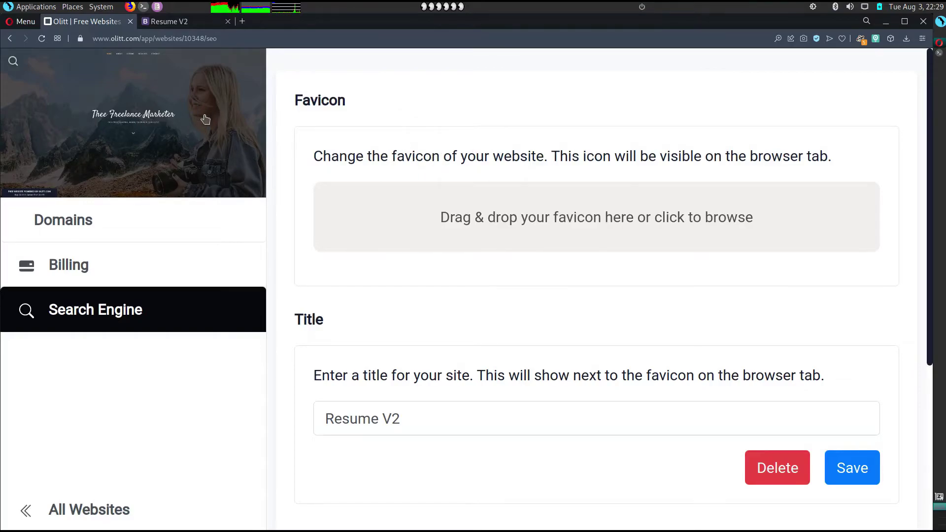
Step: Set the site's title to "Thee Freelance Marketer", copy that text and save the title
scroll(384, 306, "down", 2)
triple_click(384, 302)
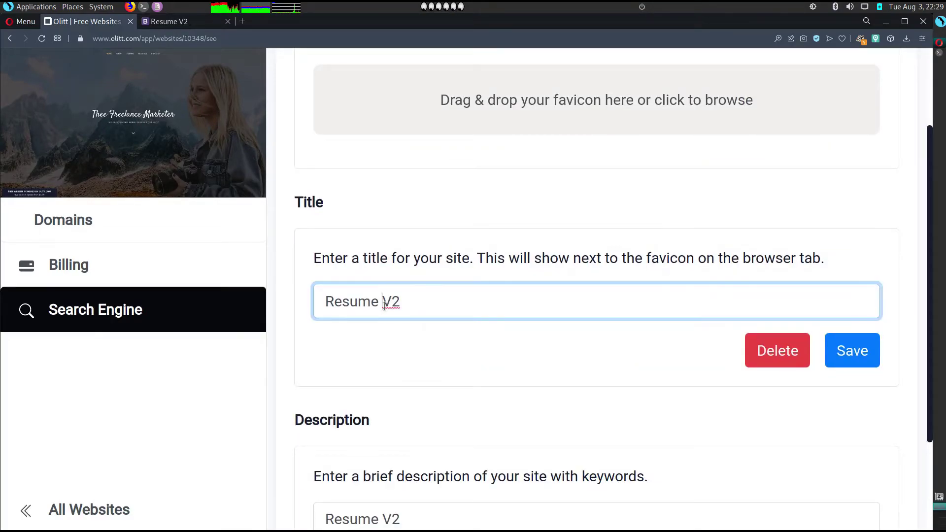
type("Thee Freelance M")
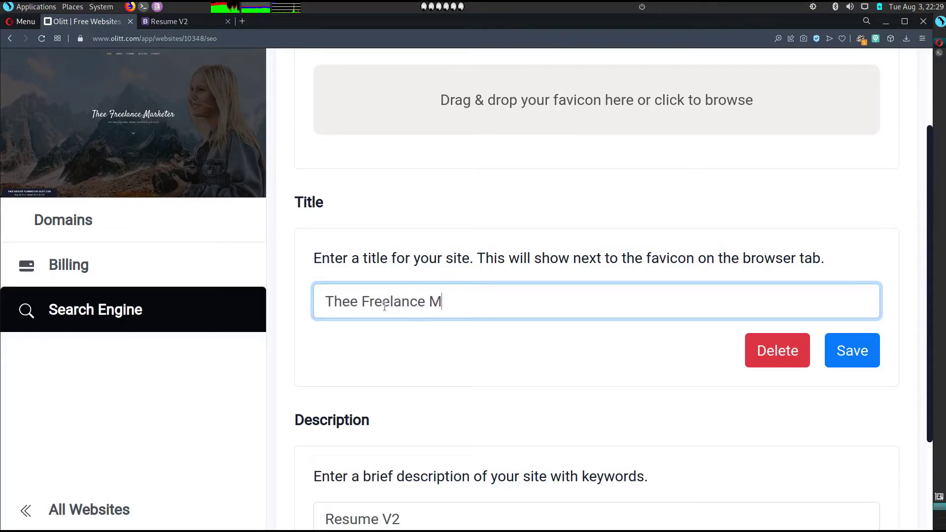
type("arketer")
key("ctrl+a")
key("ctrl+c")
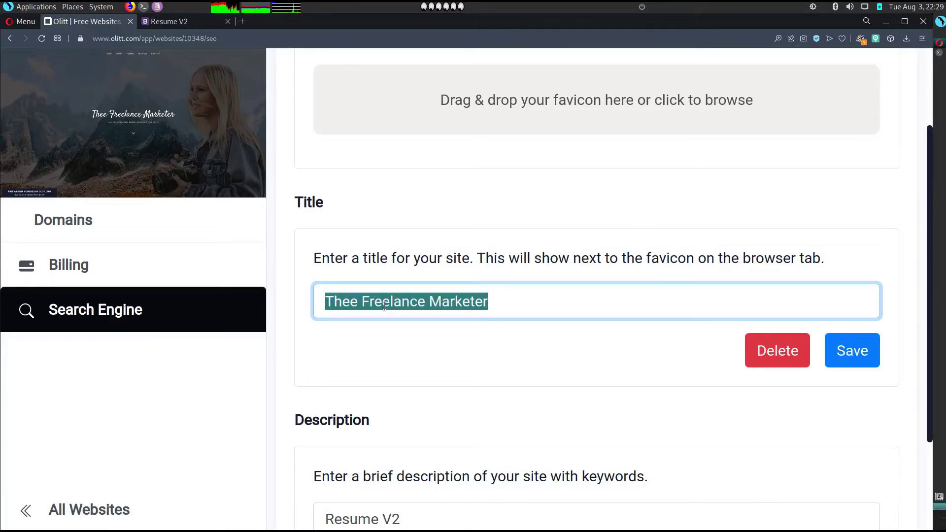
left_click(850, 362)
Step: Replace the site's description with "Thee Freelance Marketer" and save it
scroll(615, 430, "down", 3)
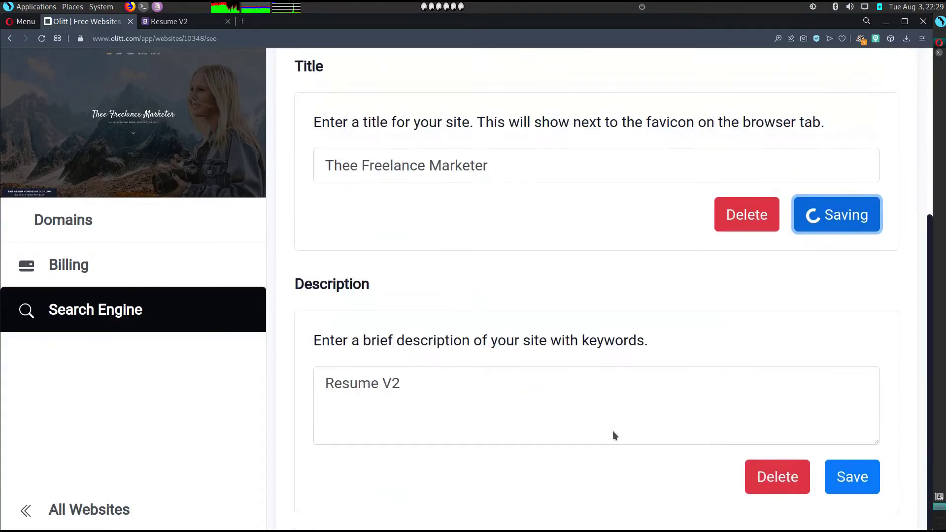
left_click(495, 385)
key("ctrl+a")
key("ctrl+v")
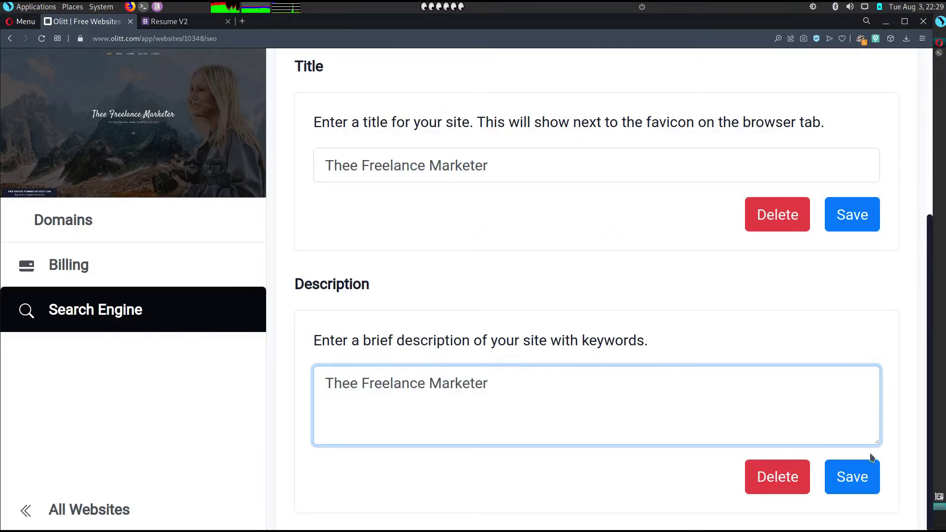
left_click(851, 479)
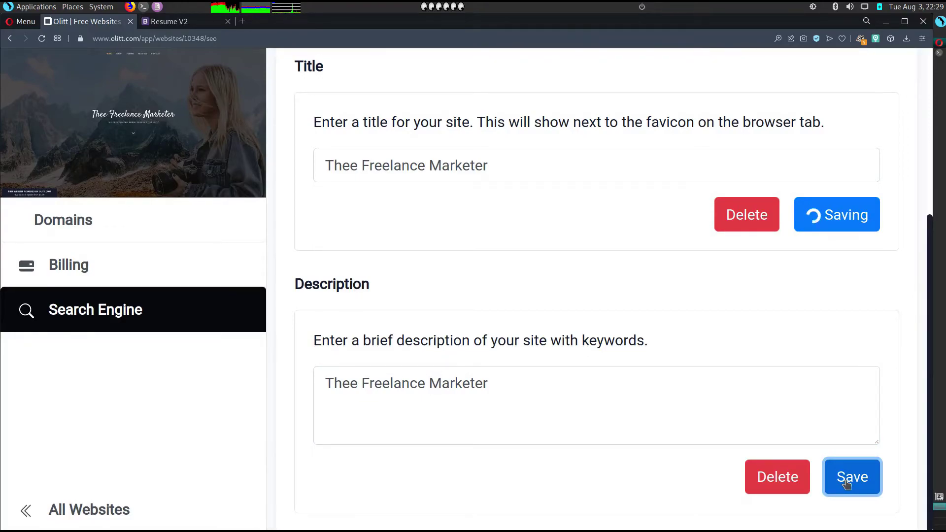
Step: Reload the live site to check the title shown on its browser tab
scroll(531, 186, "up", 5)
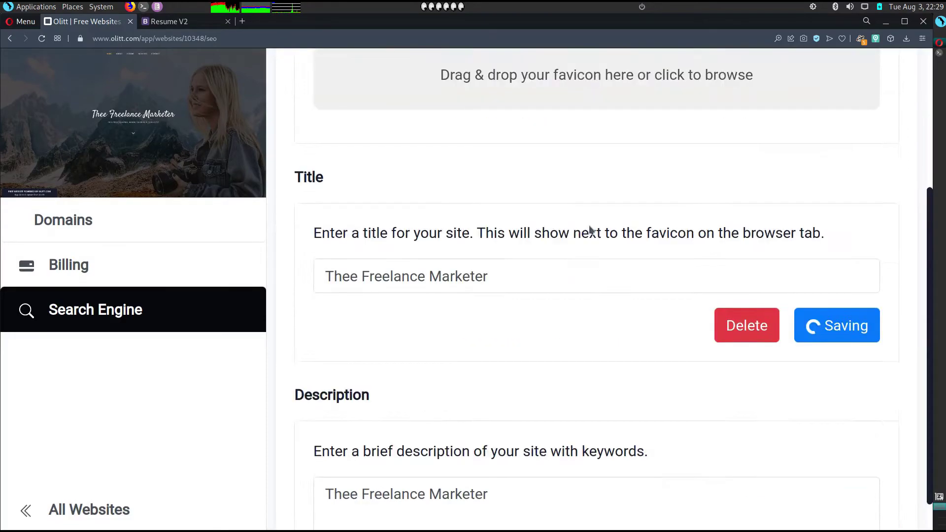
scroll(590, 229, "down", 5)
scroll(589, 230, "up", 5)
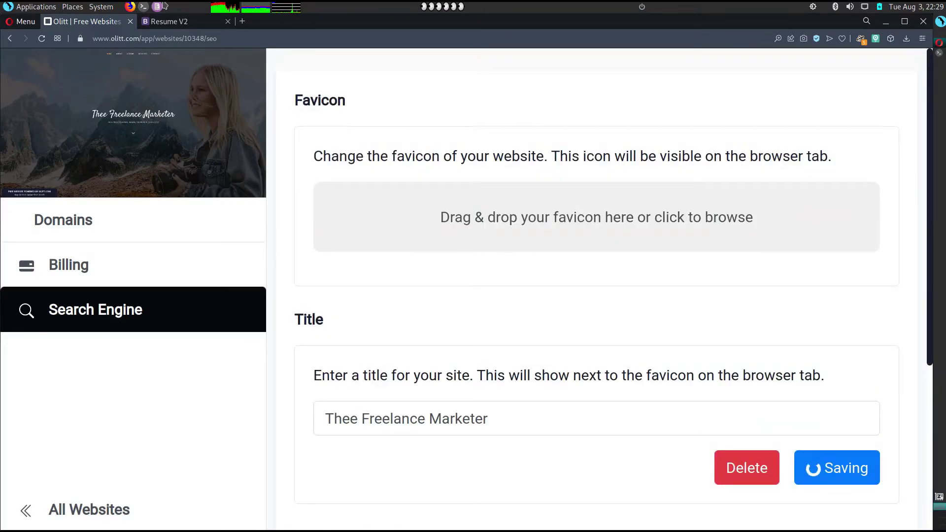
left_click(162, 25)
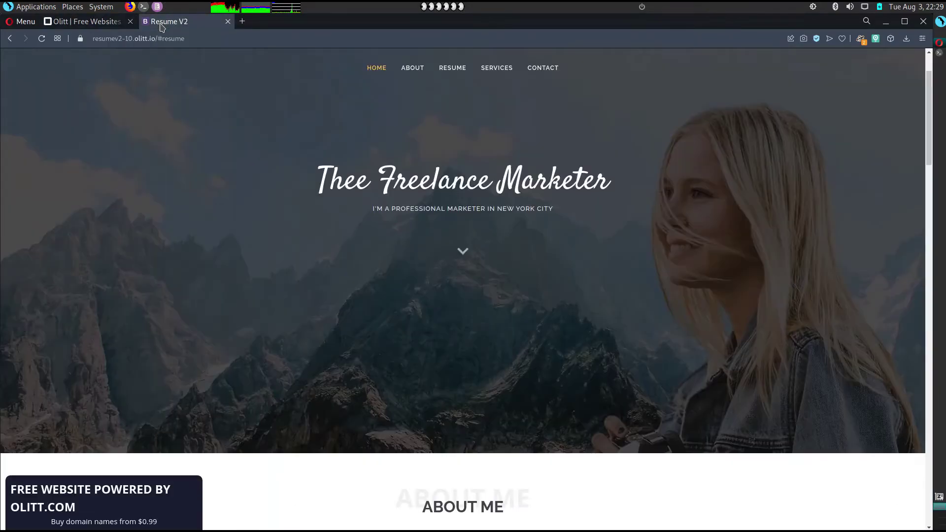
left_click(42, 40)
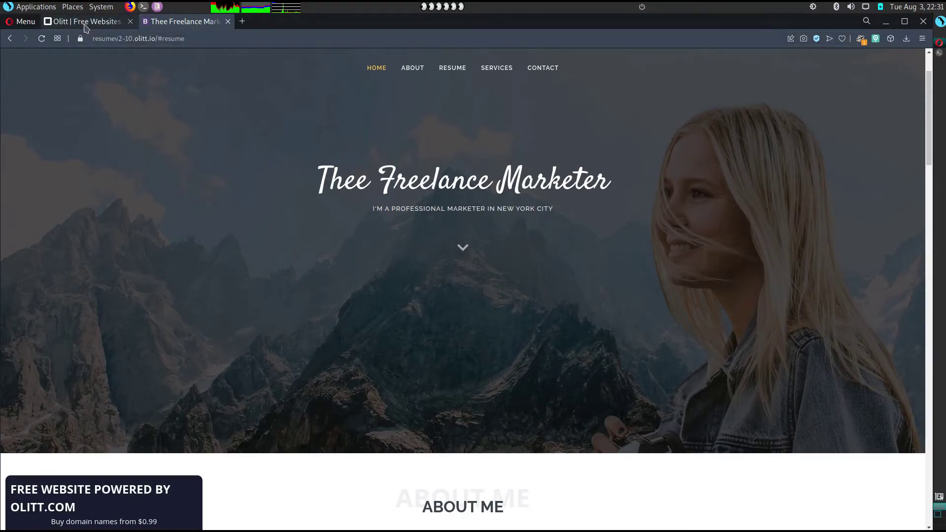
Step: Return to the Olitt dashboard, open the domain settings of the Resume V2 website and view the option to purchase a domain
left_click(82, 22)
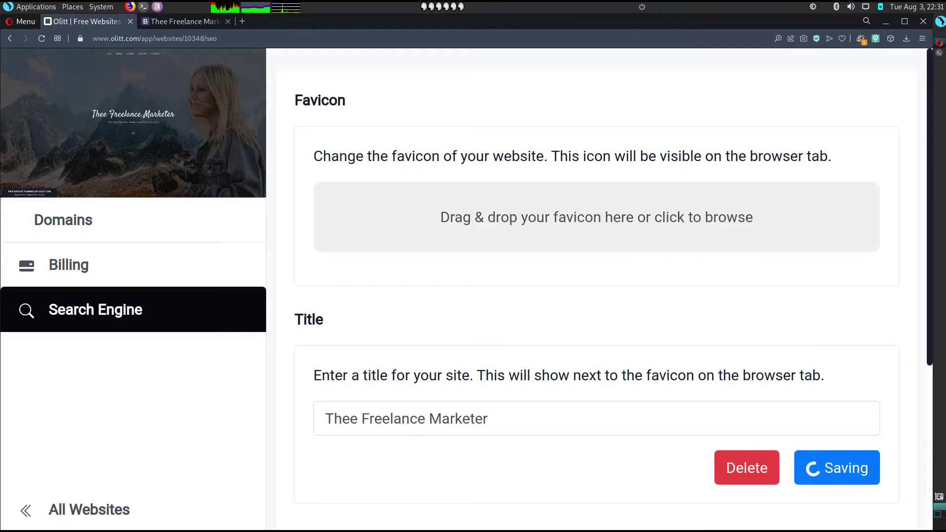
left_click(77, 510)
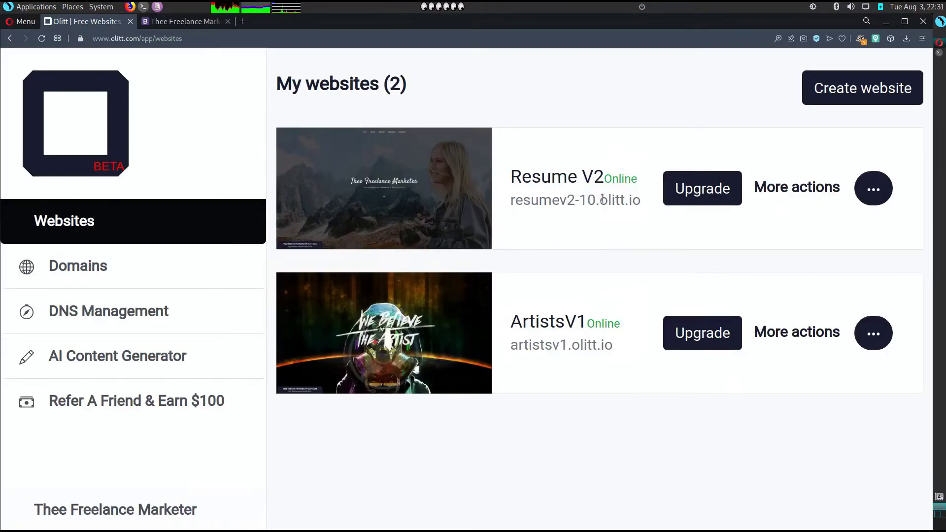
left_click(879, 194)
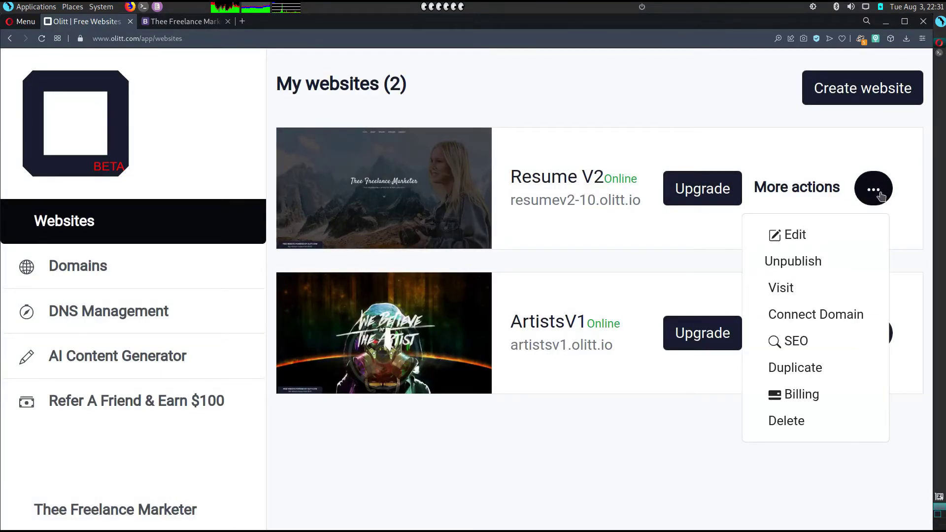
left_click(816, 317)
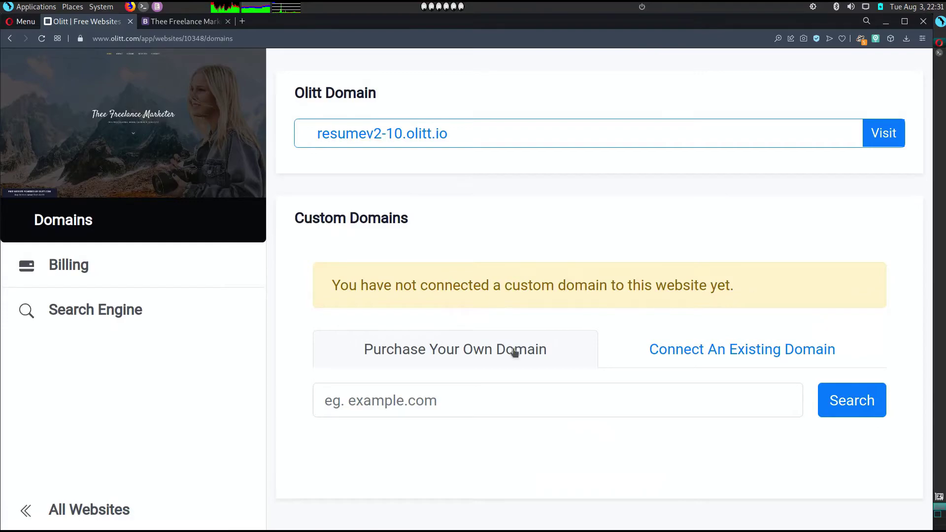
left_click(400, 410)
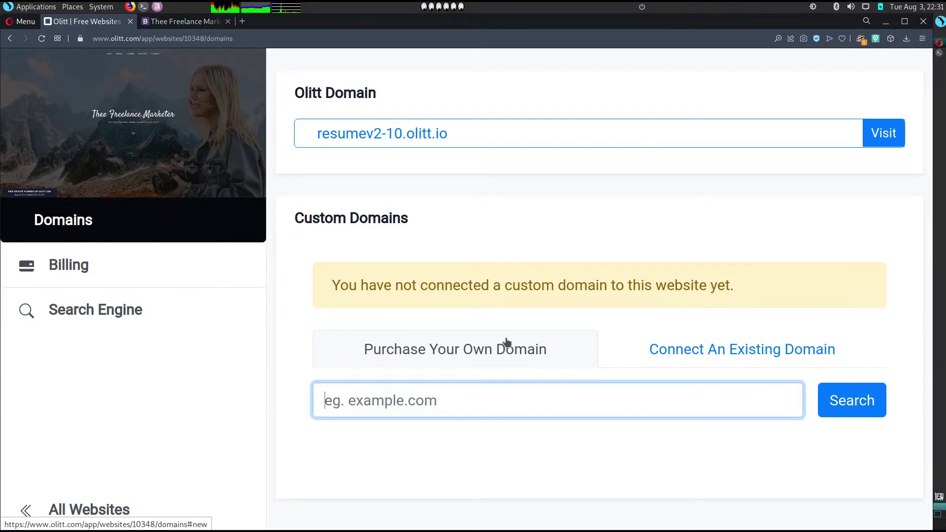
Step: Connect the existing domain yourdomainname.buzz to the Resume V2 website
left_click(716, 363)
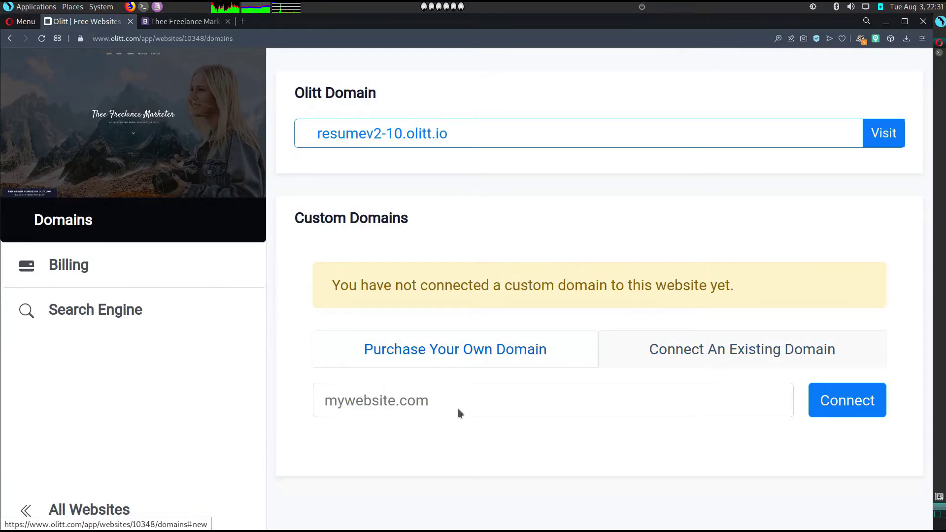
left_click(438, 407)
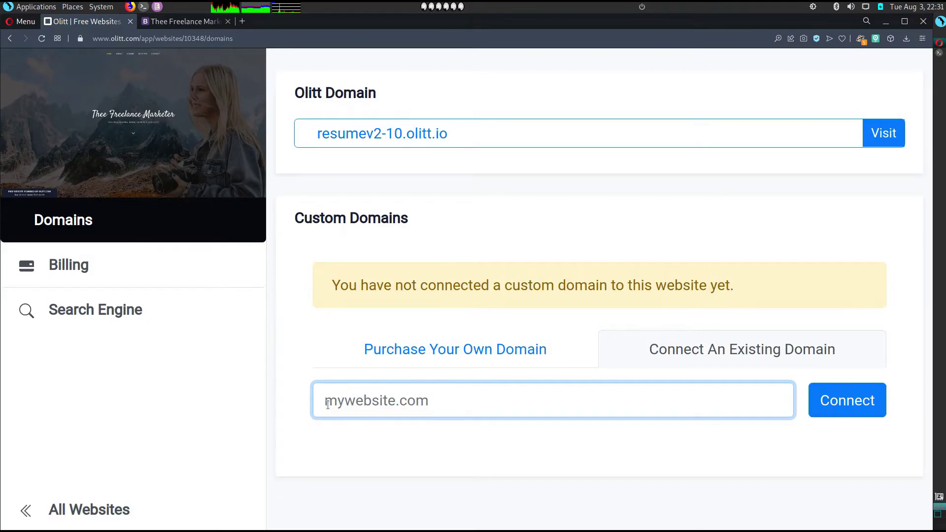
type("yourdomain")
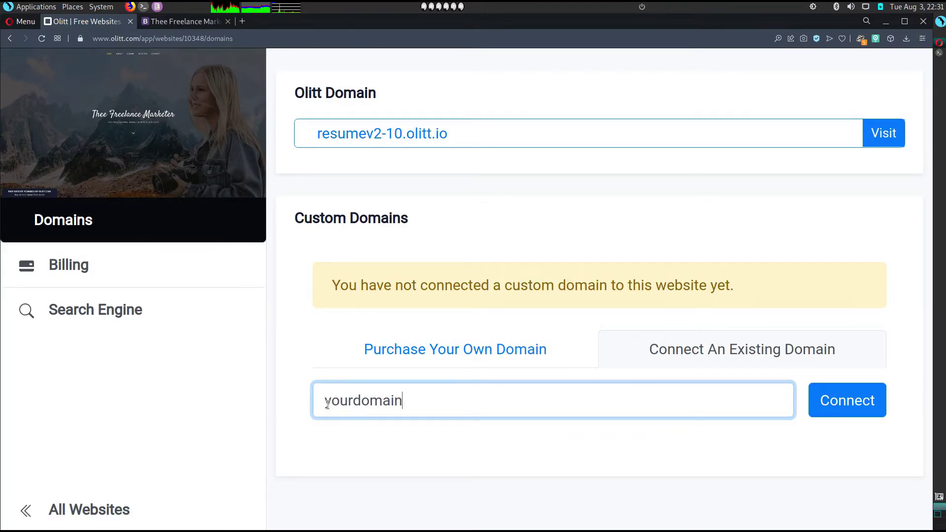
type("namebuz")
key("BackSpace")
key("BackSpace")
type(".buzz")
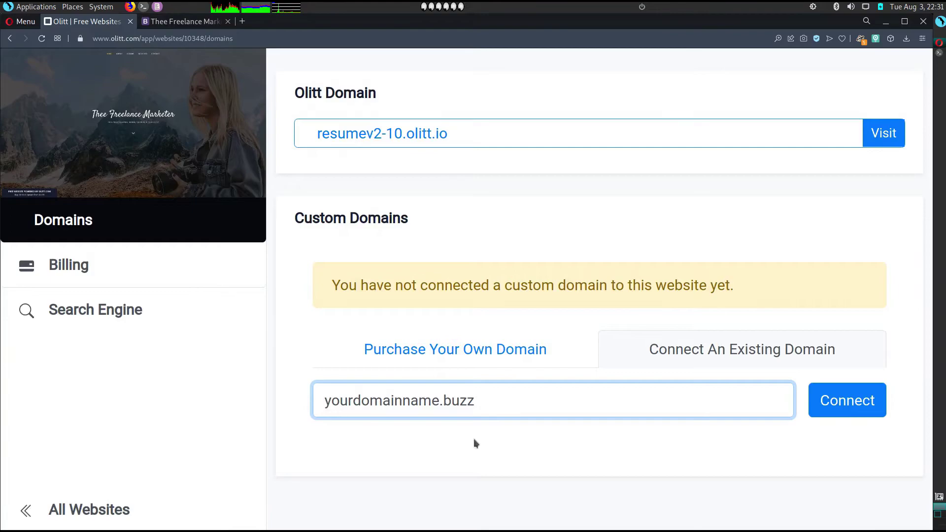
left_click(837, 414)
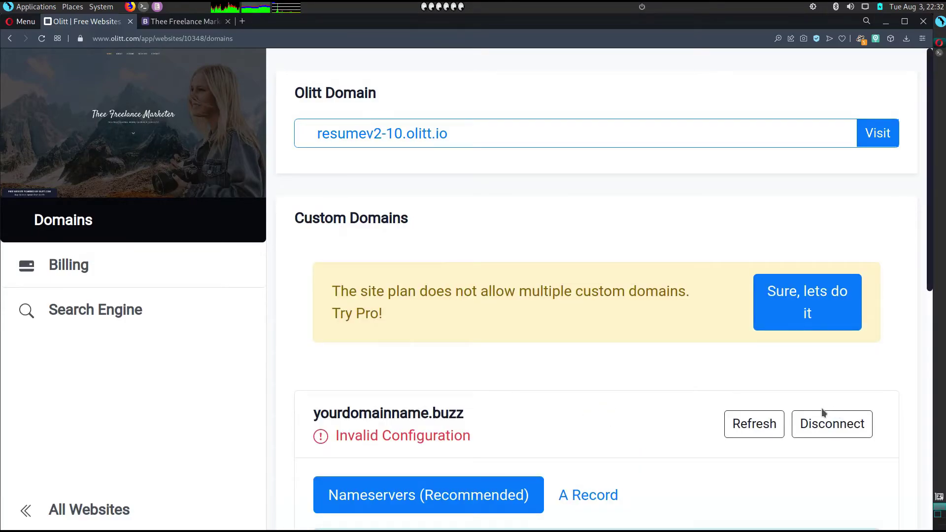
Step: Read the recommended nameserver instructions for connecting the custom domain, including the propagation step
scroll(716, 419, "down", 2)
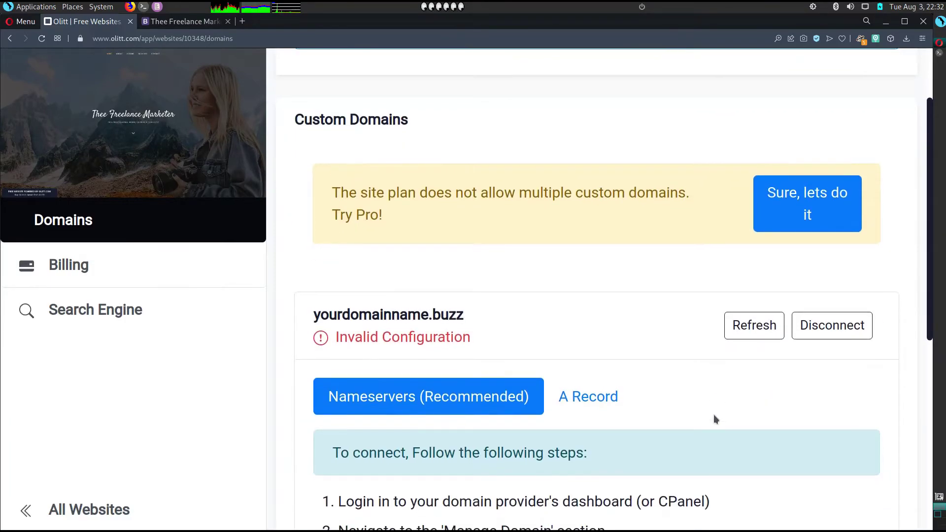
scroll(537, 410, "down", 8)
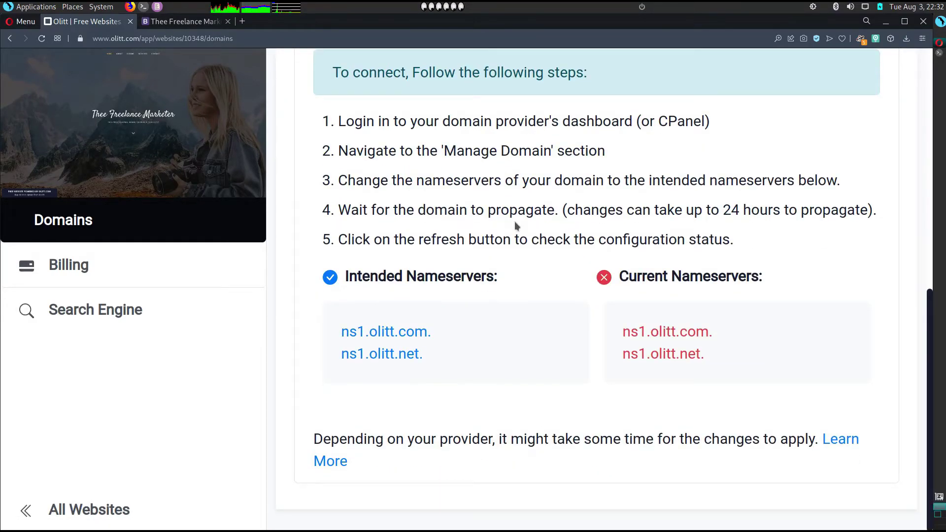
double_click(508, 209)
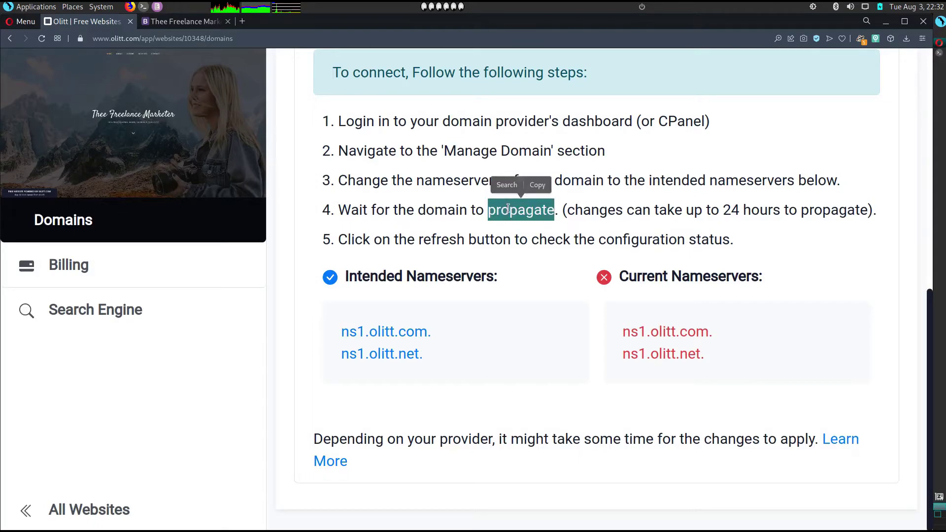
left_click(409, 183)
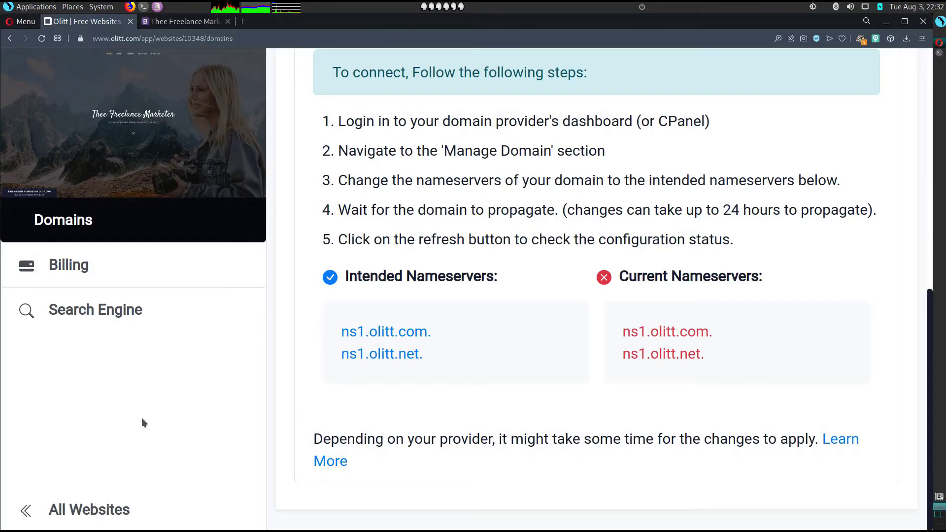
Step: Go back to the website list and visit the live Resume V2 site on its custom domain
left_click(47, 505)
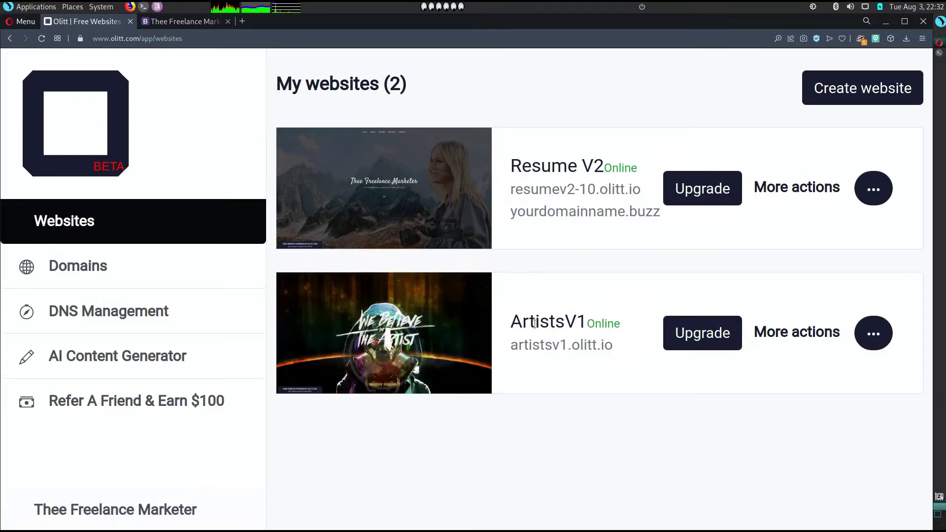
left_click(873, 189)
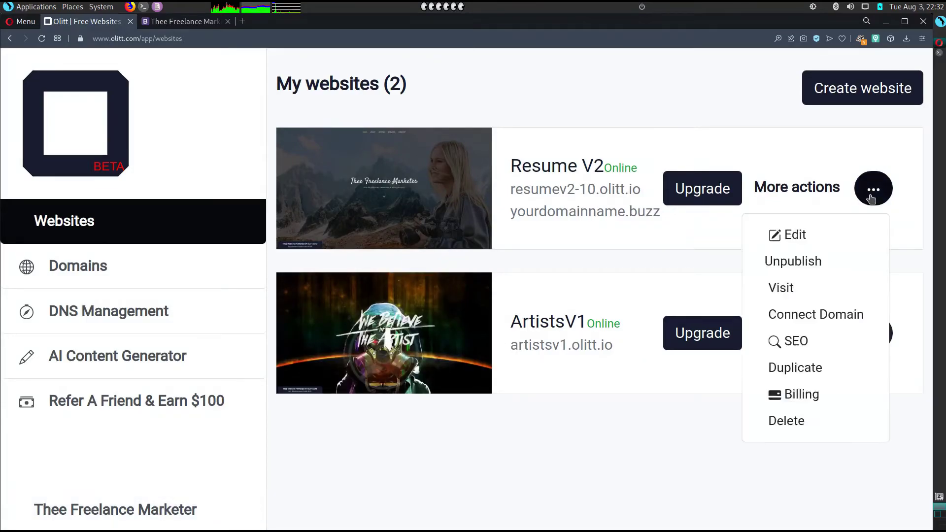
left_click(782, 291)
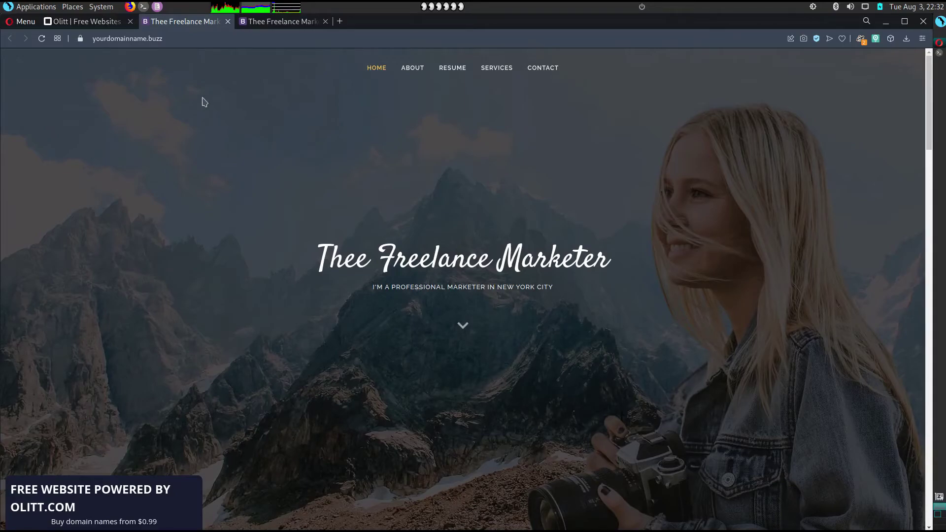
double_click(138, 103)
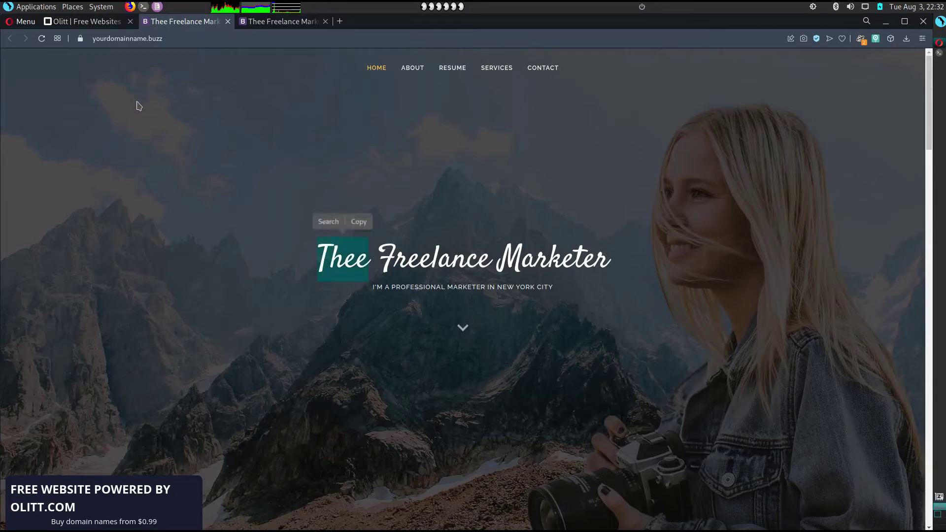
left_click(155, 333)
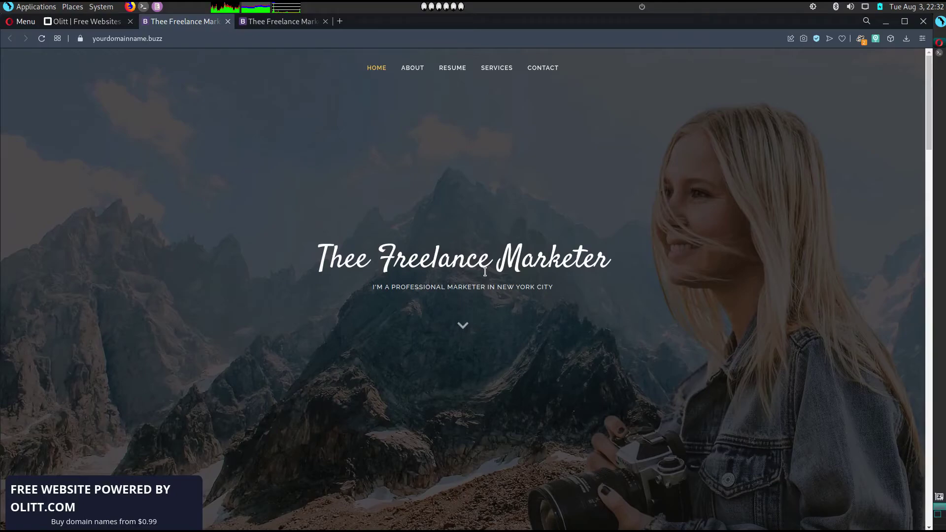
Step: Check the live site's connection security and certificate details in the browser, then close them
scroll(485, 272, "down", 1)
scroll(485, 271, "up", 1)
left_click(81, 39)
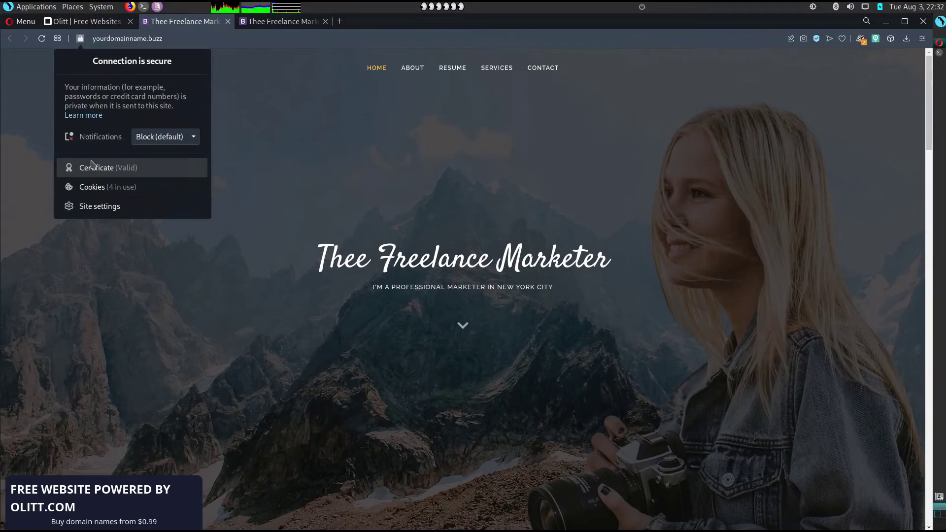
left_click(112, 186)
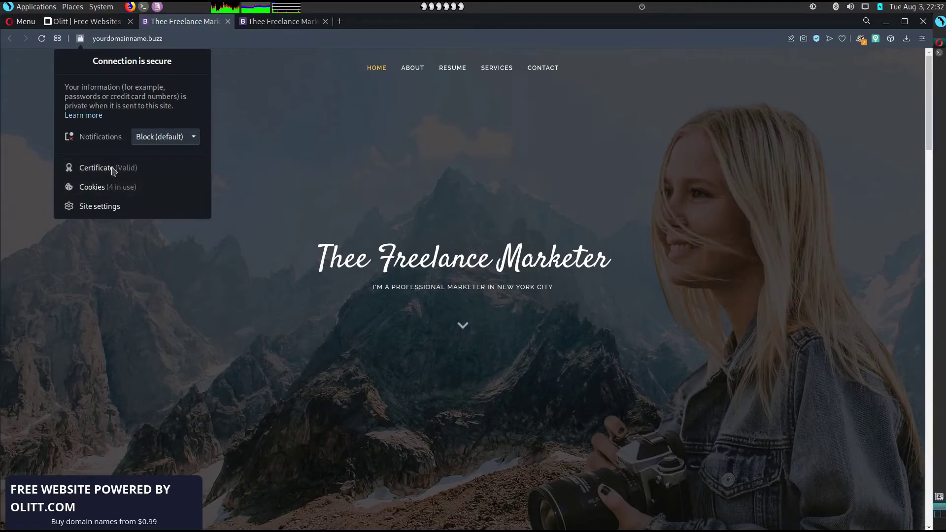
left_click(355, 311)
scroll(393, 298, "down", 1)
scroll(394, 300, "up", 1)
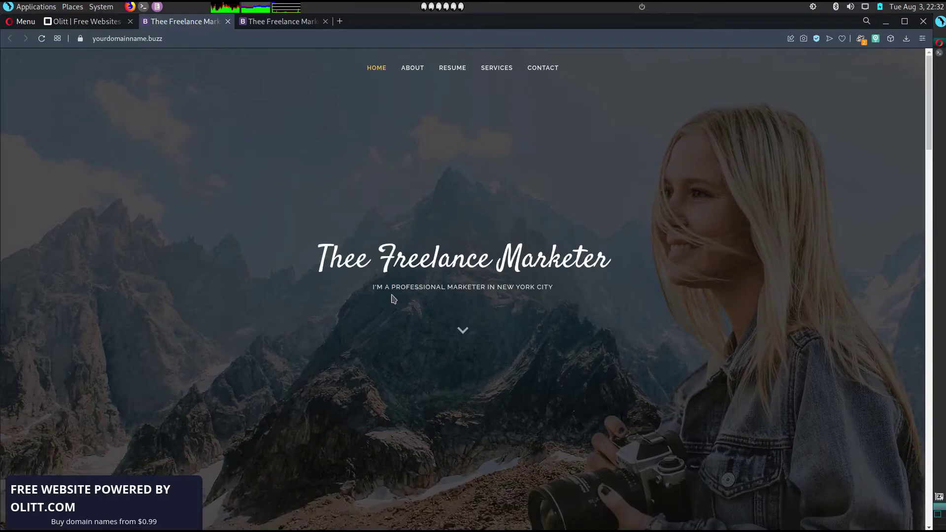
Step: Review the live site's About, Resume, Services and Contact sections down to the footer and return to the page's beginning
left_click(413, 69)
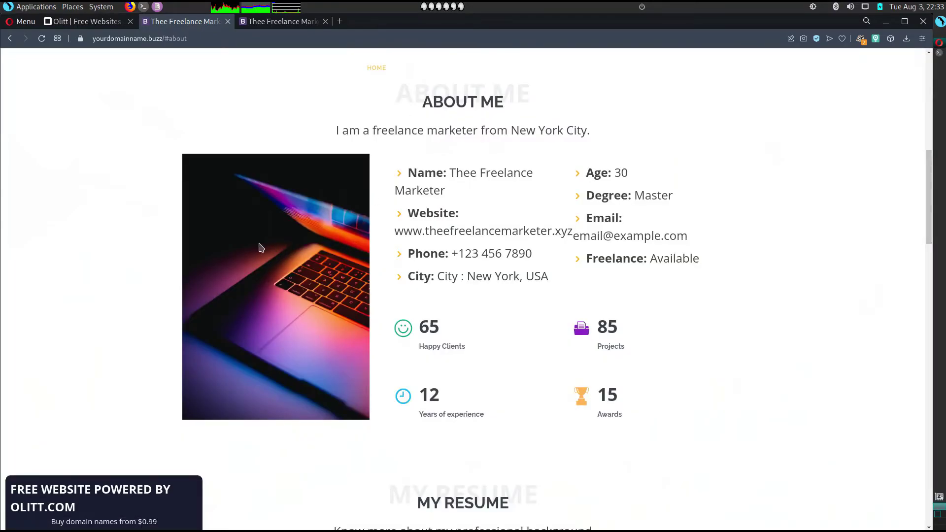
scroll(526, 287, "down", 1)
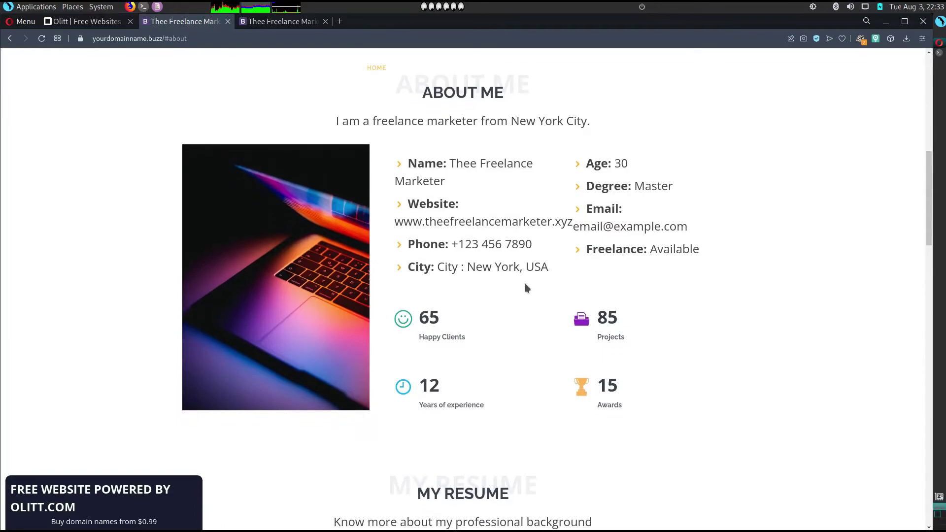
scroll(501, 283, "down", 12)
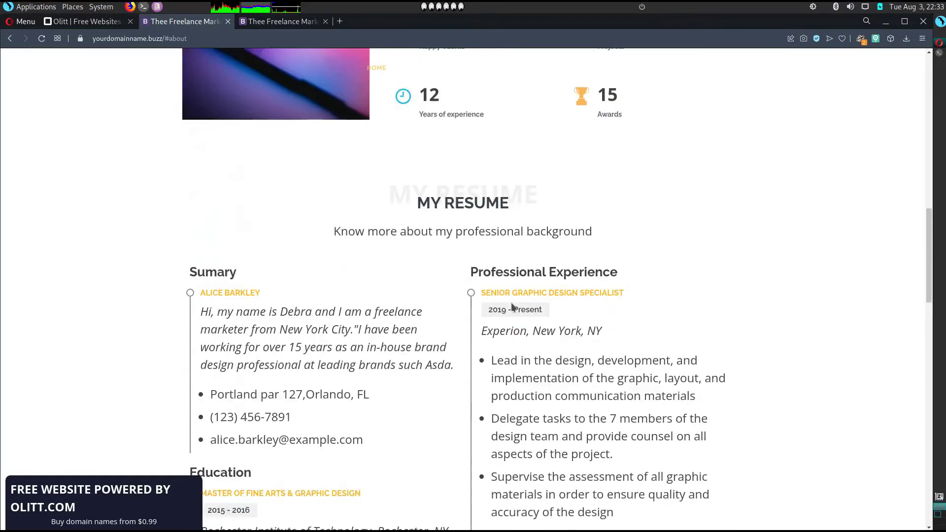
scroll(513, 306, "up", 5)
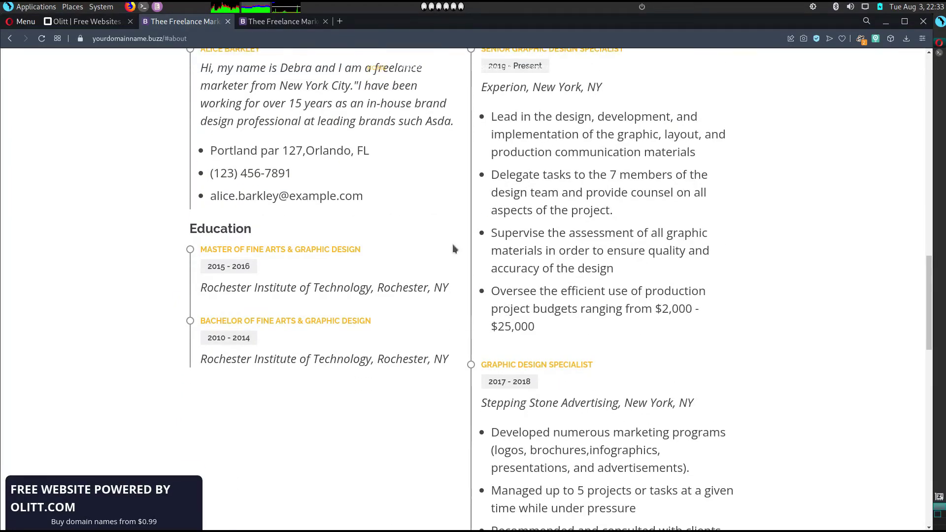
double_click(341, 104)
triple_click(342, 115)
scroll(365, 167, "down", 15)
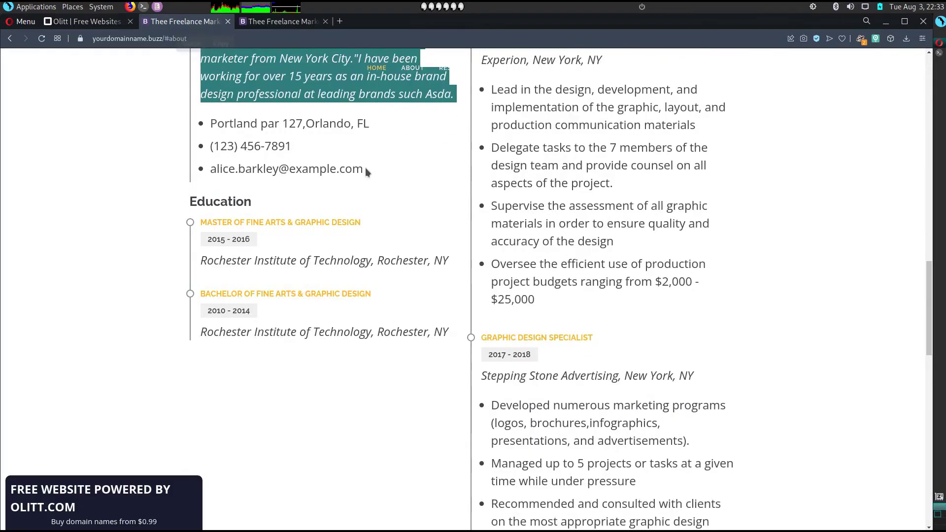
scroll(462, 256, "down", 5)
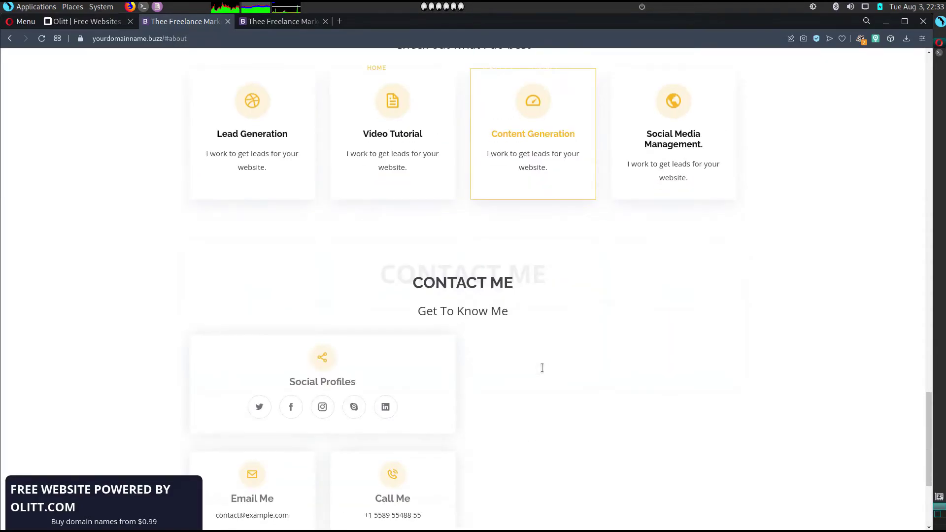
scroll(466, 358, "up", 5)
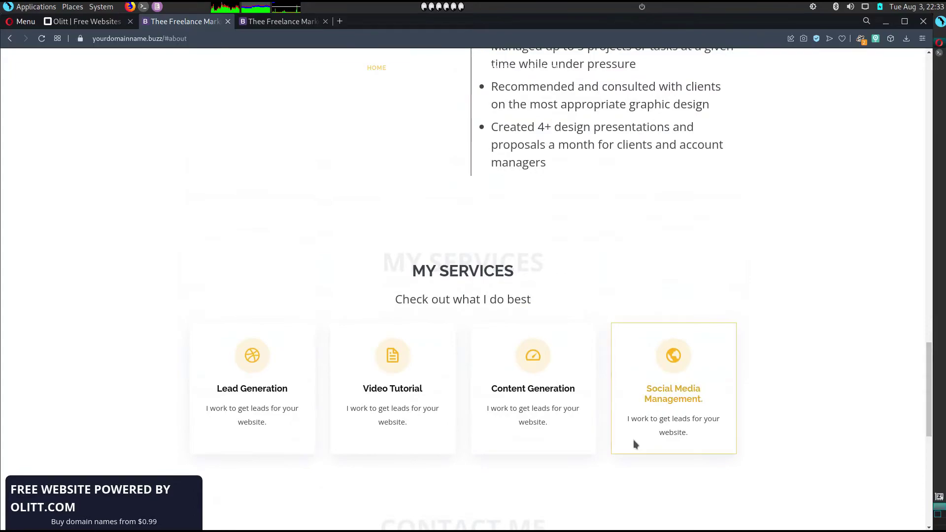
scroll(634, 440, "down", 6)
scroll(443, 330, "down", 3)
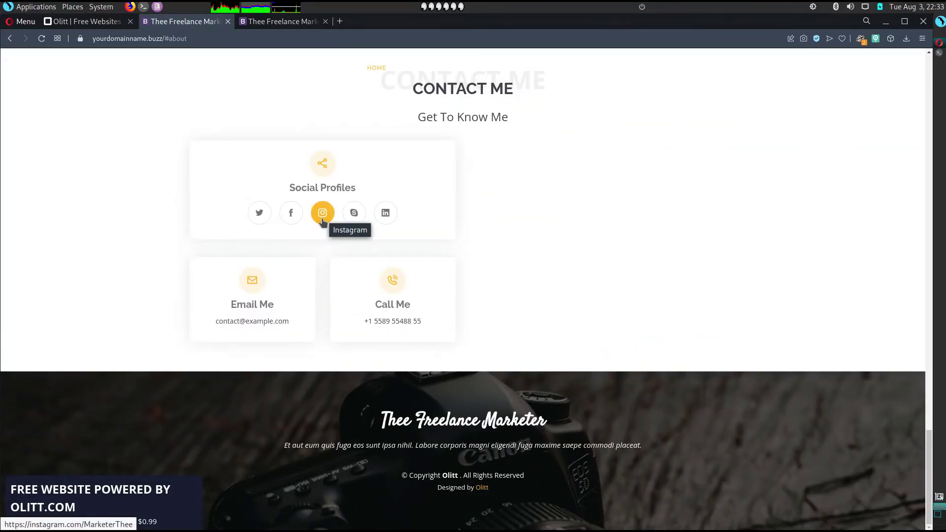
scroll(490, 304, "up", 20)
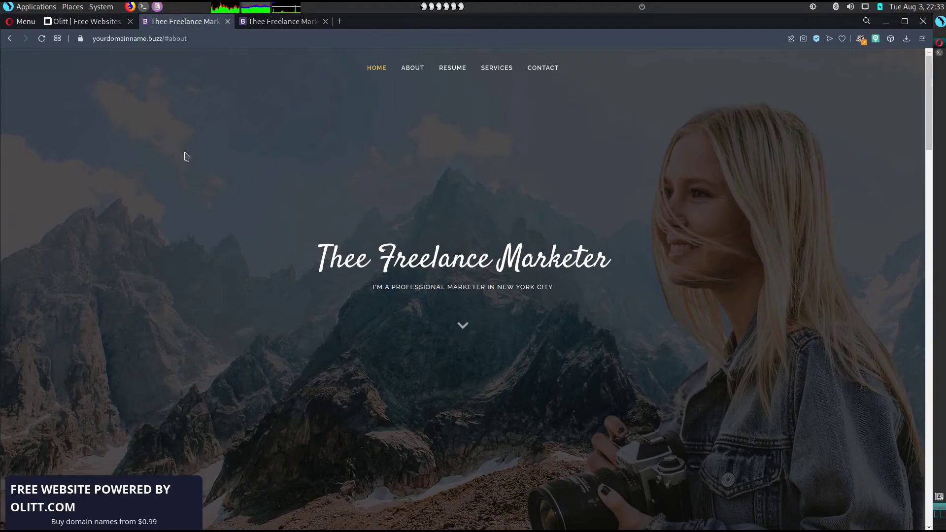
Step: In the AI content generator, enter the opening paragraph "My name is thee freelance marketer and I am freelance artist born in China and currently working at startups."
left_click(83, 22)
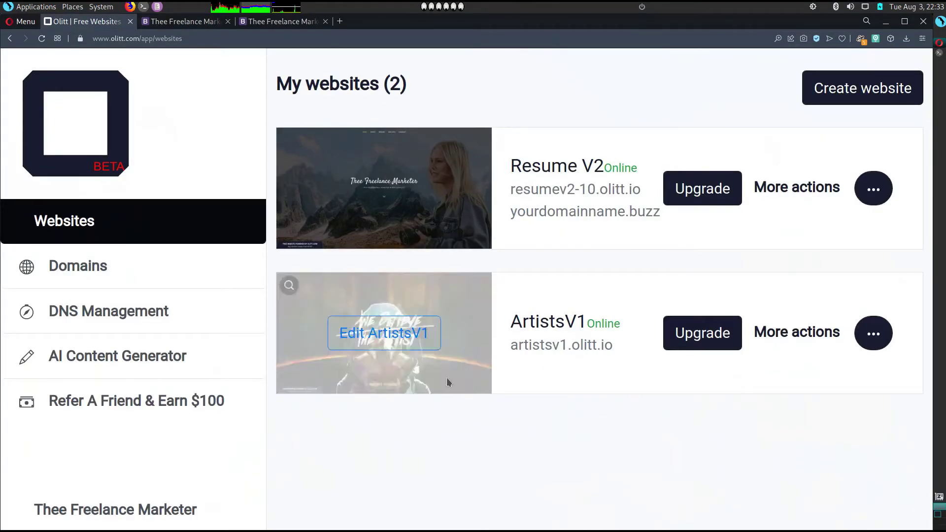
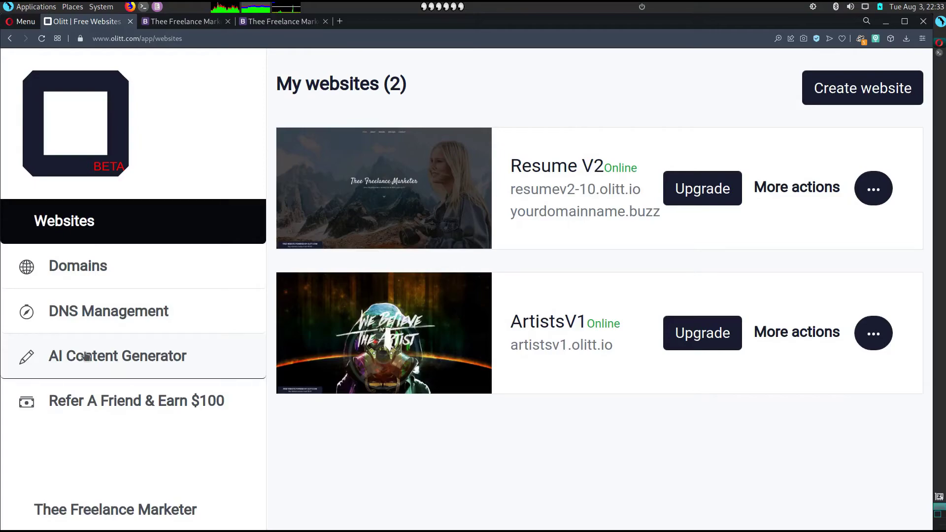
left_click(32, 363)
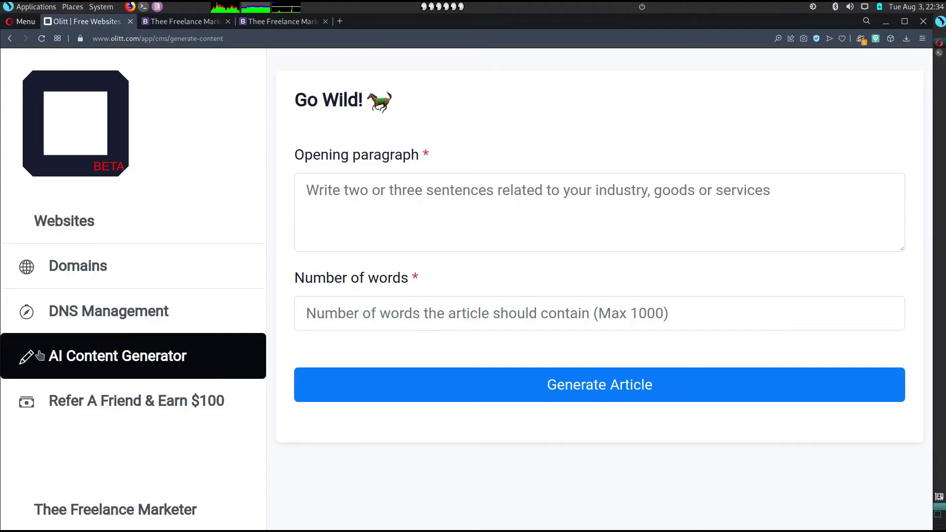
left_click(353, 185)
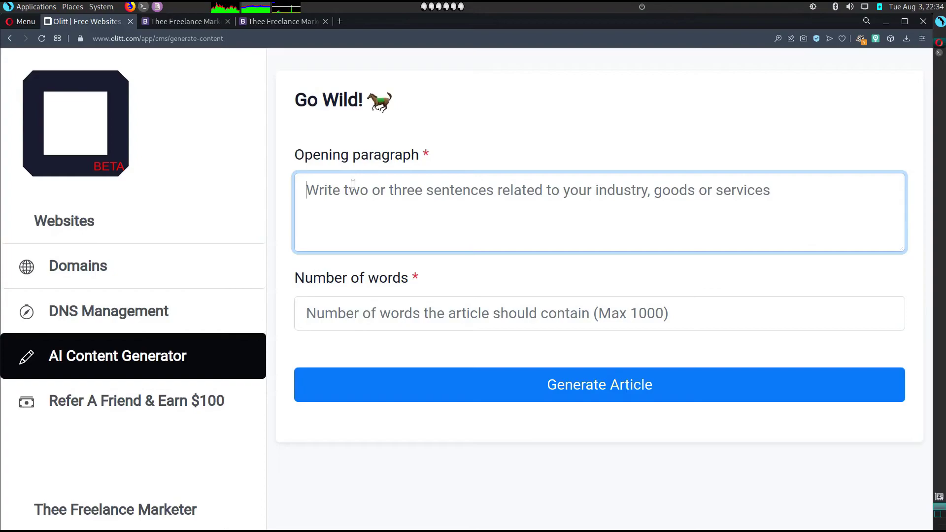
type("Hi")
key("BackSpace")
key("BackSpace")
type("My name is ")
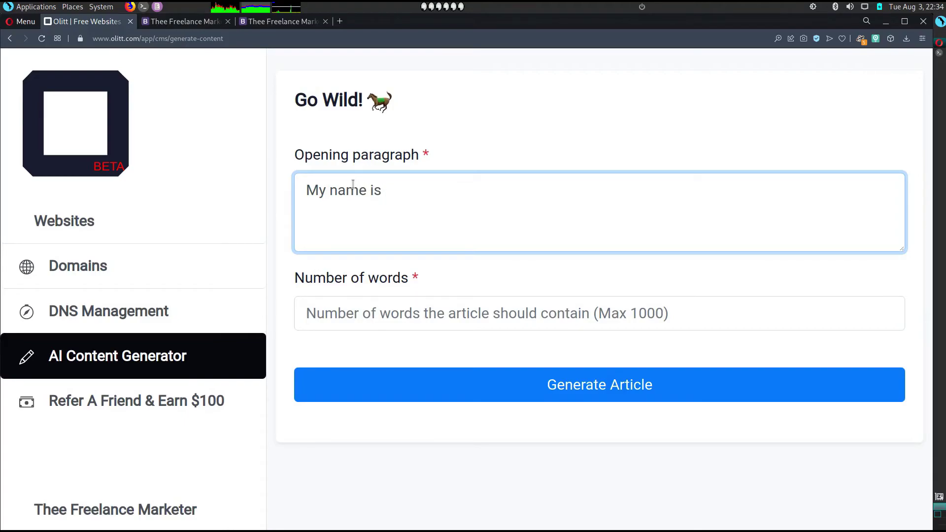
type("thee freelance mat")
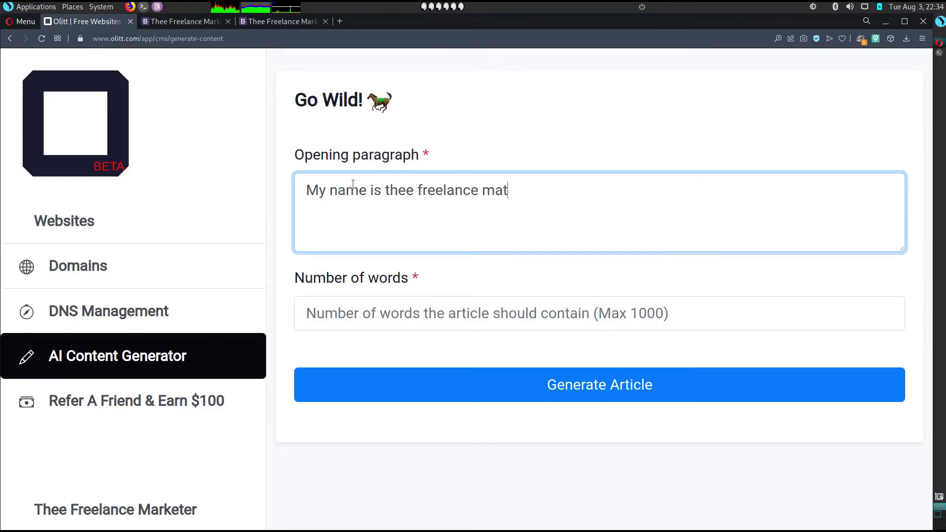
key("BackSpace")
type("rketer and I am ")
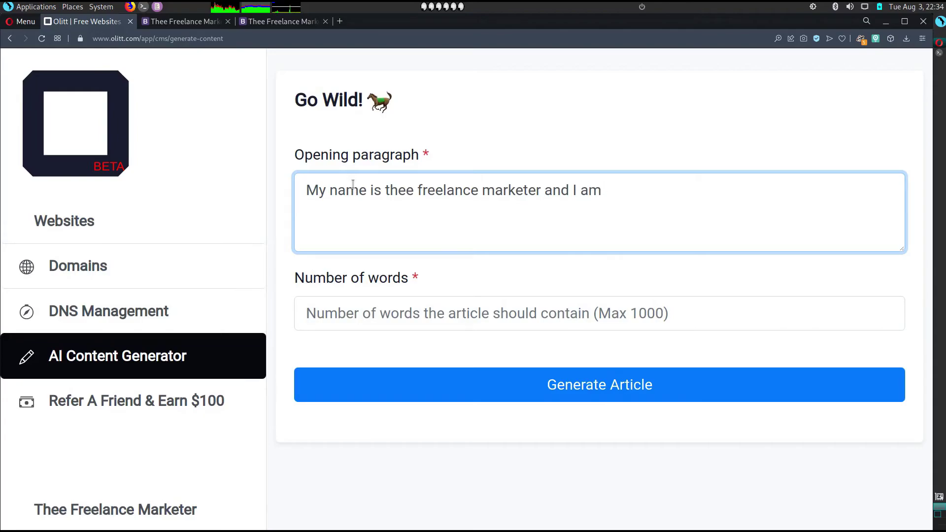
type("freelanc")
type("e a")
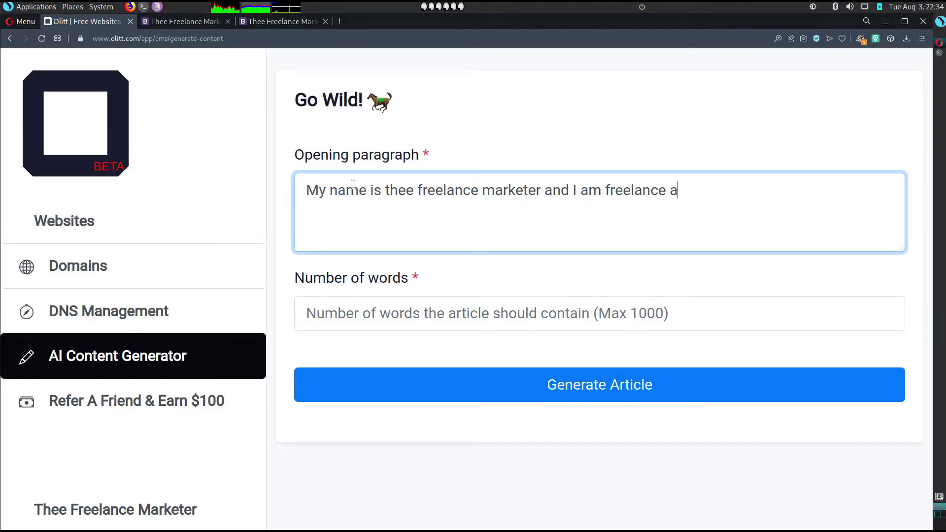
type("rtist born in")
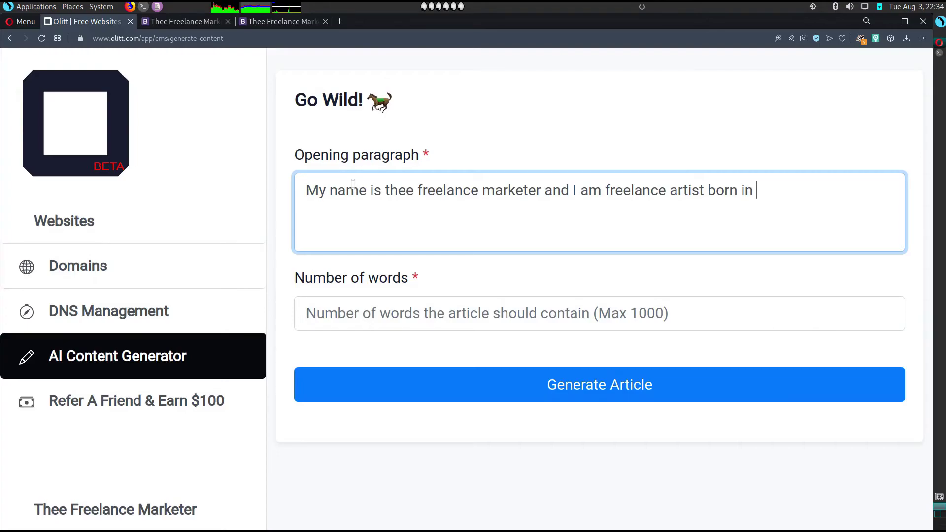
type(" China and currently working a")
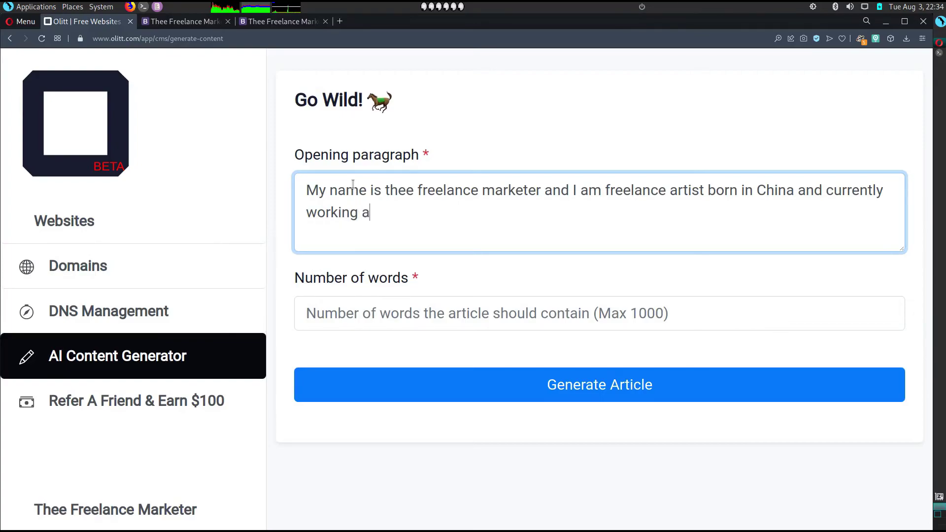
type("t startups.")
Step: Set the article length to 1000 words and generate the article
left_click(356, 303)
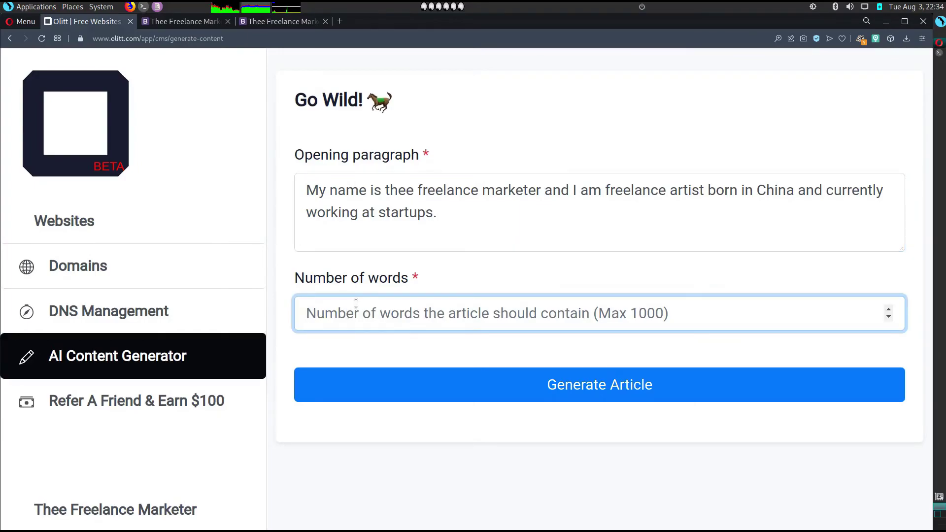
type("1000")
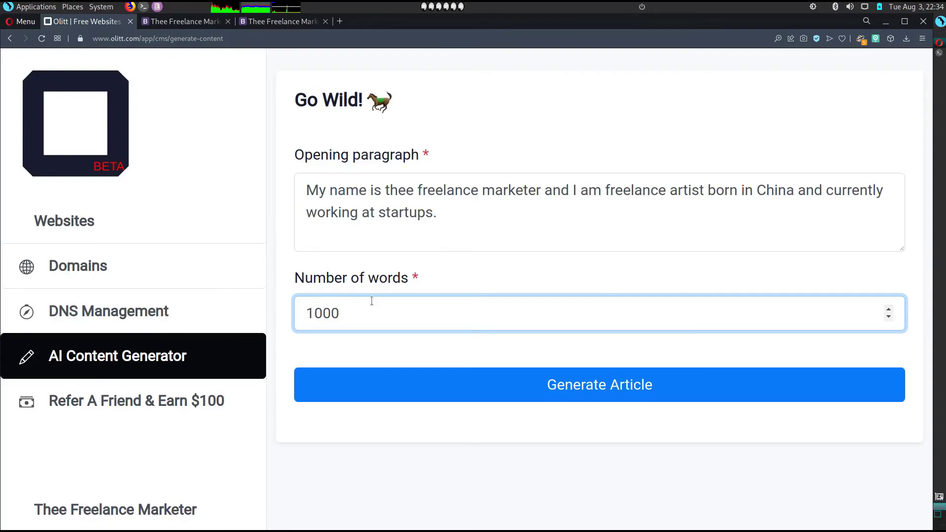
left_click(596, 384)
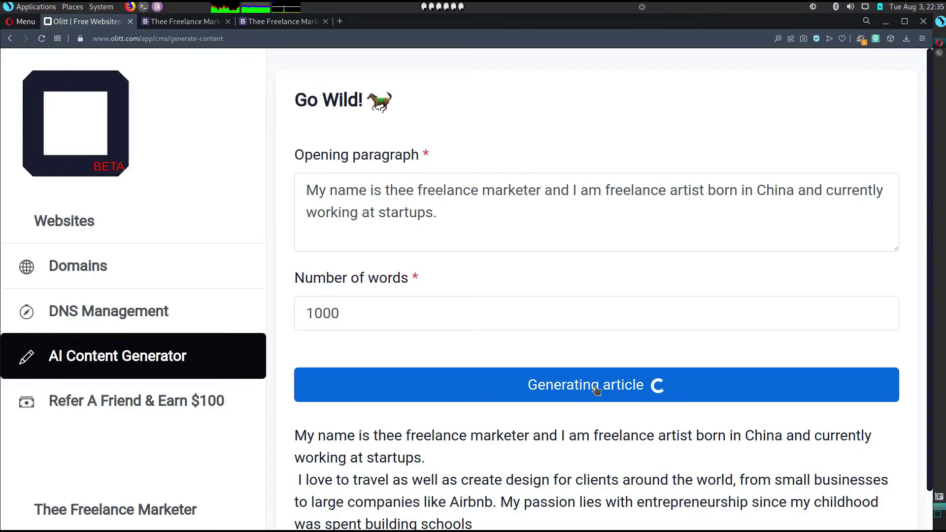
Step: Read through the generated article, glancing at the live portfolio site in between, and return to the generator form
scroll(551, 478, "down", 1)
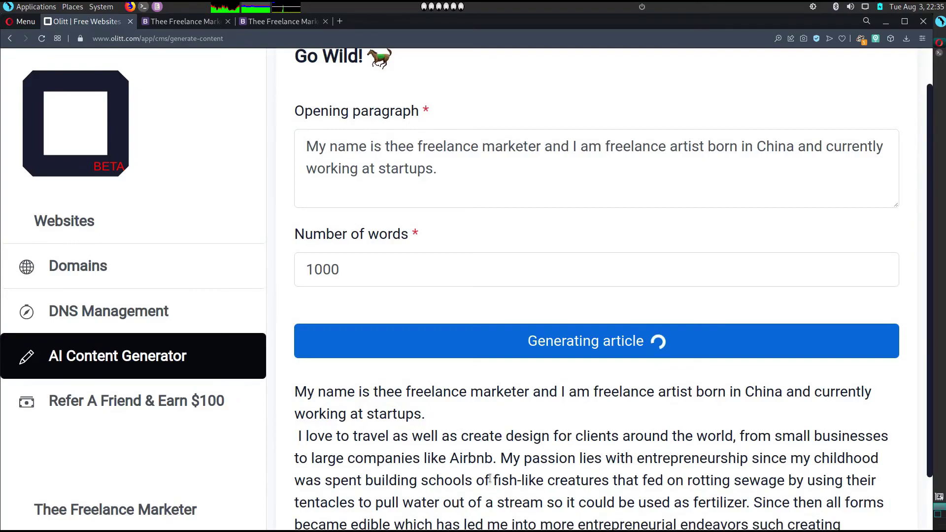
scroll(392, 382, "down", 2)
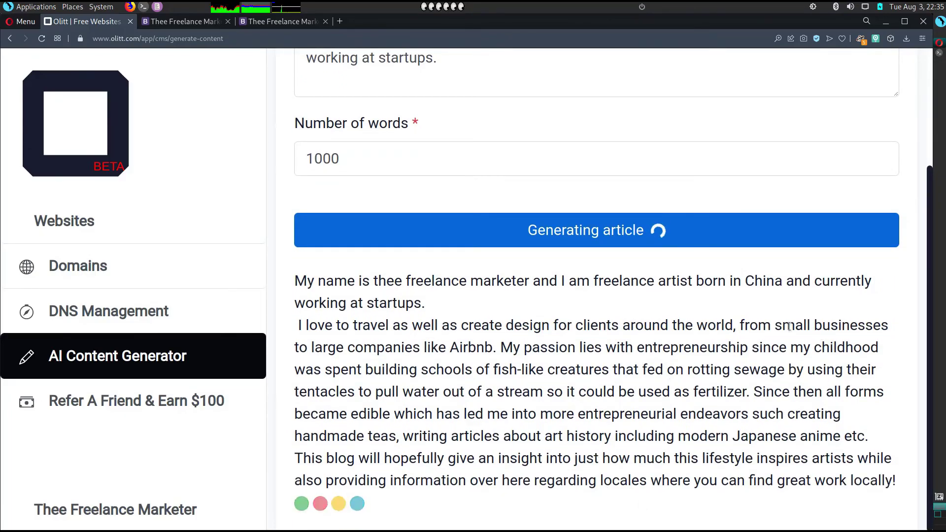
left_click(572, 326)
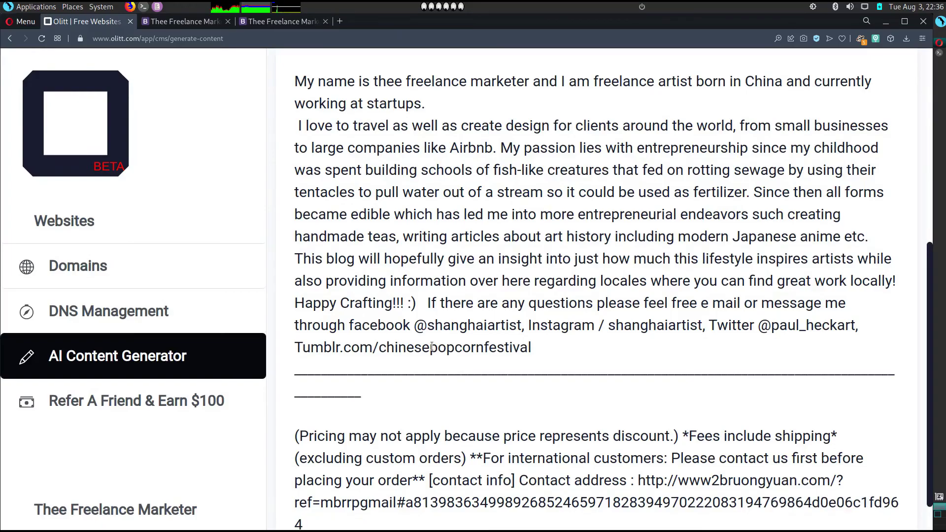
left_click(189, 22)
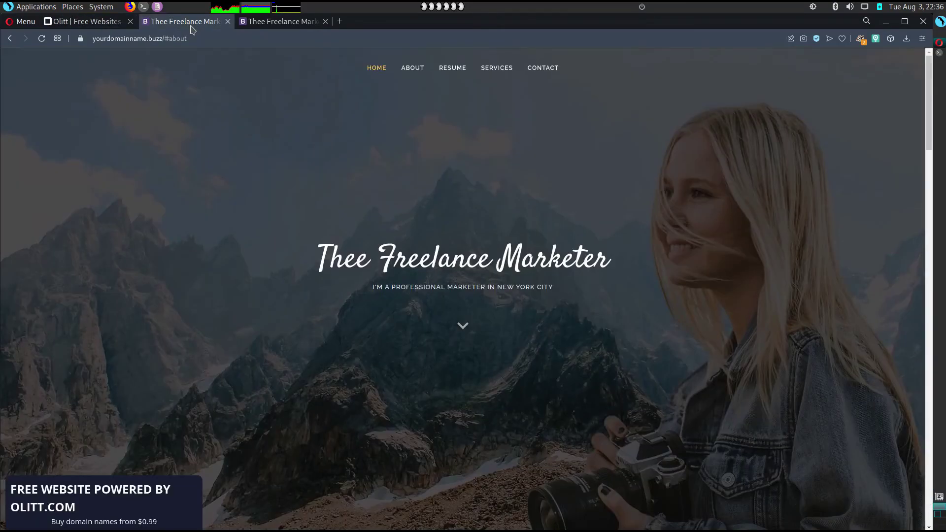
left_click(83, 24)
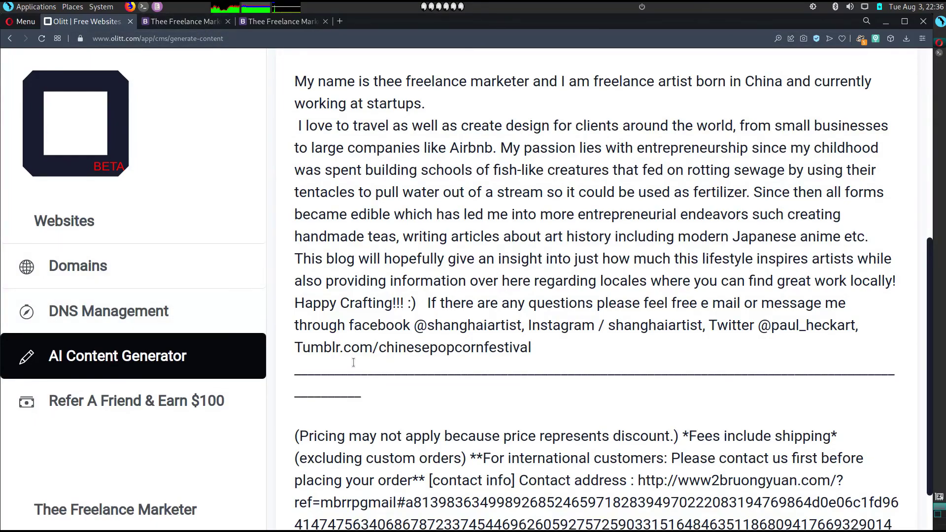
scroll(353, 362, "down", 2)
scroll(353, 362, "up", 13)
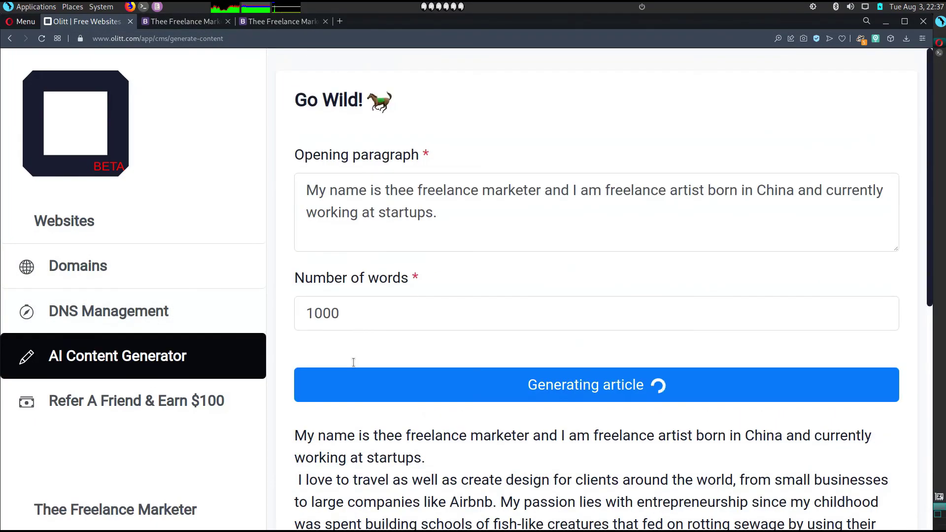